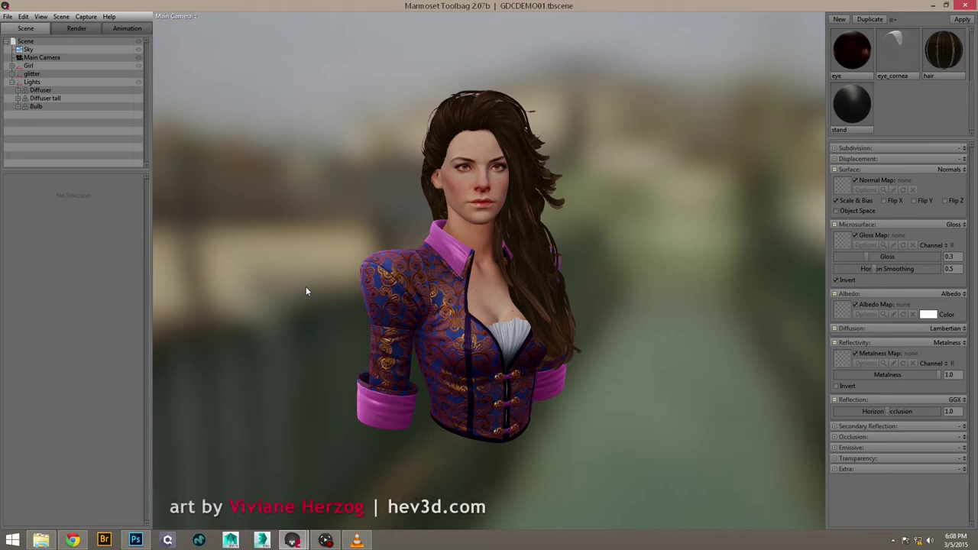
Open the scene sky's presets browser and show the skies in the data/sky/japan folder.
left_click(29, 50)
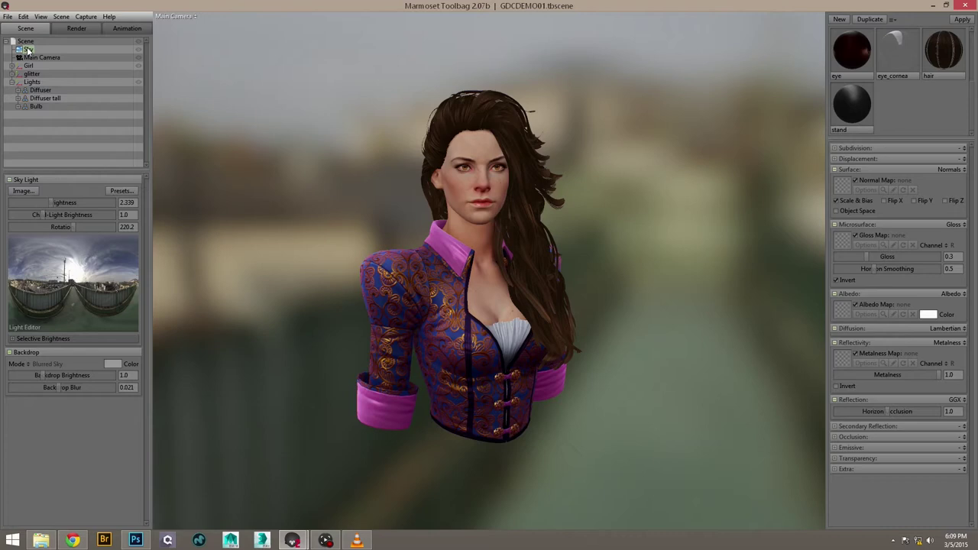
left_click(114, 190)
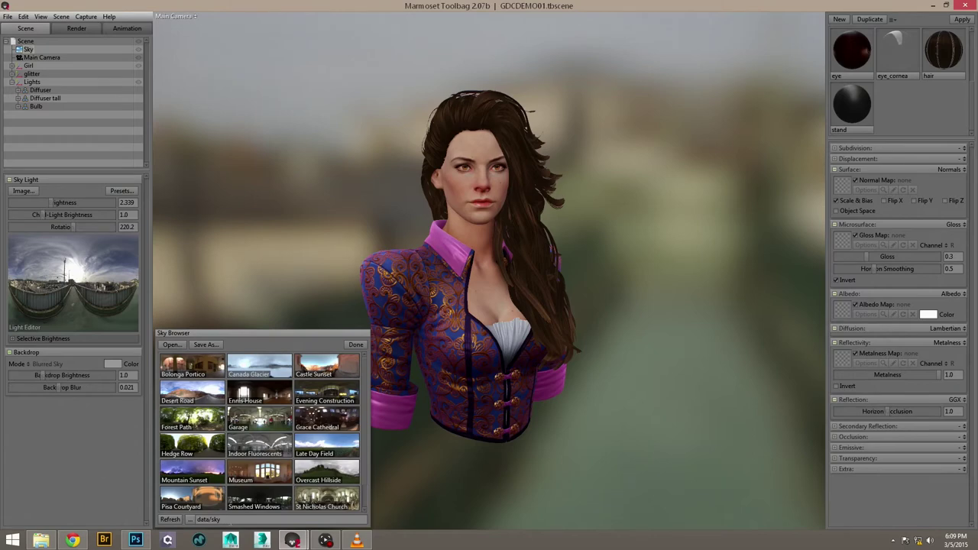
type("japan")
key("Return")
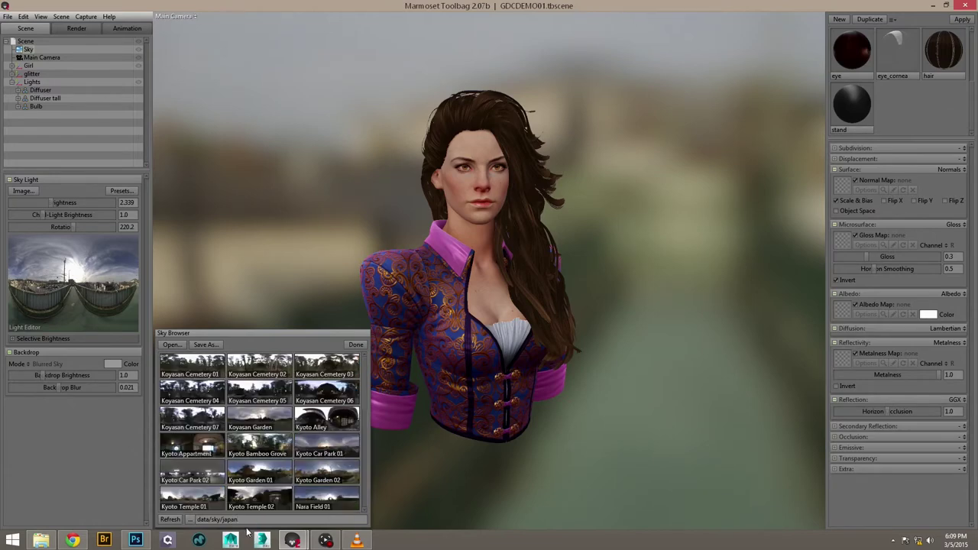
Load the Nara Path 05 sky preset and set the backdrop mode to Sky.
left_click_drag(364, 384, 363, 430)
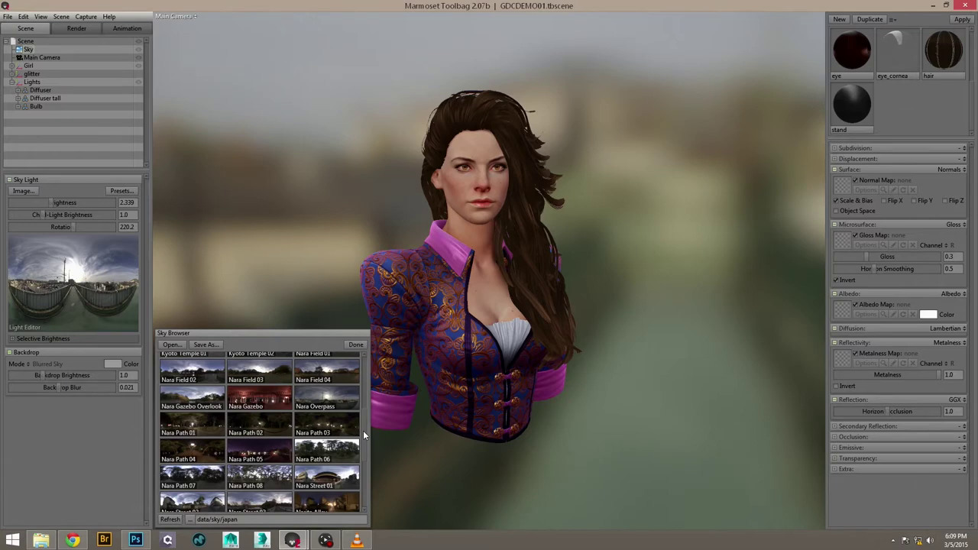
left_click(253, 459)
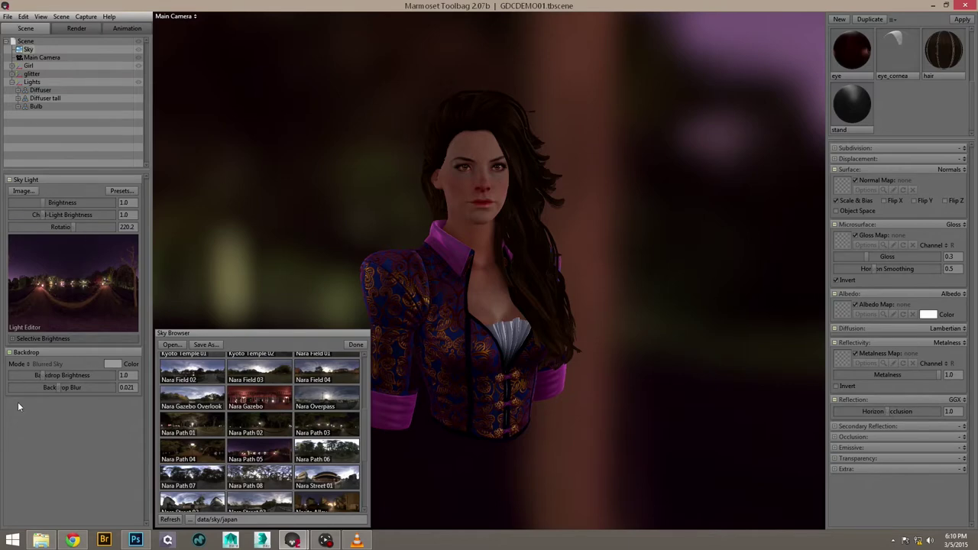
left_click(29, 365)
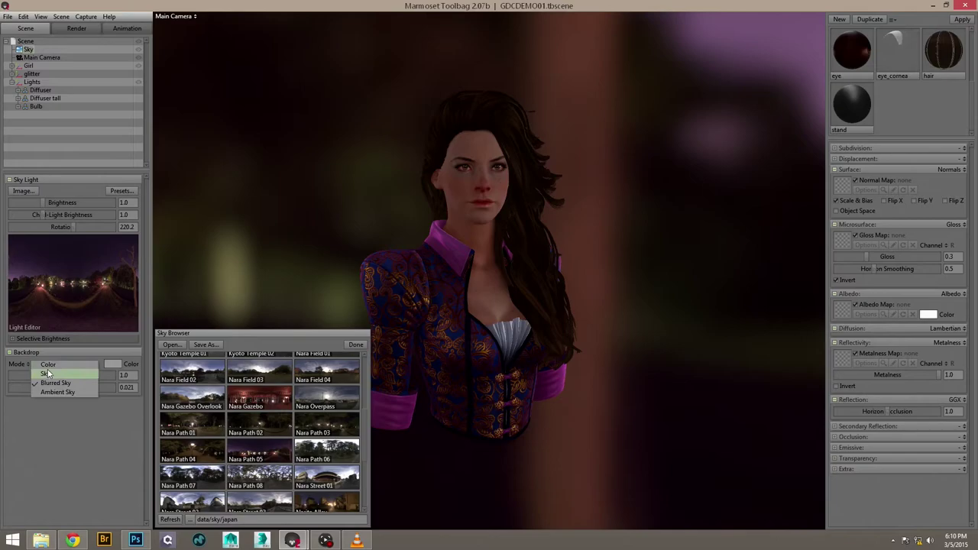
left_click(47, 374)
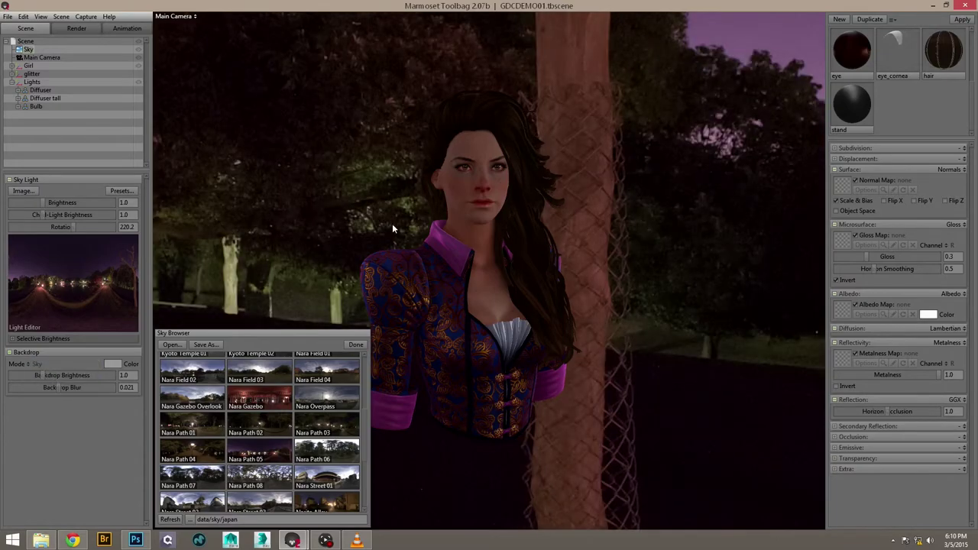
Rotate the Nara Path 05 sky to 262.2 and try the Tokyo Alley 01 sky rotated to 198.7.
left_click_drag(392, 223, 459, 252, "shift")
scroll(263, 457, "down", 3)
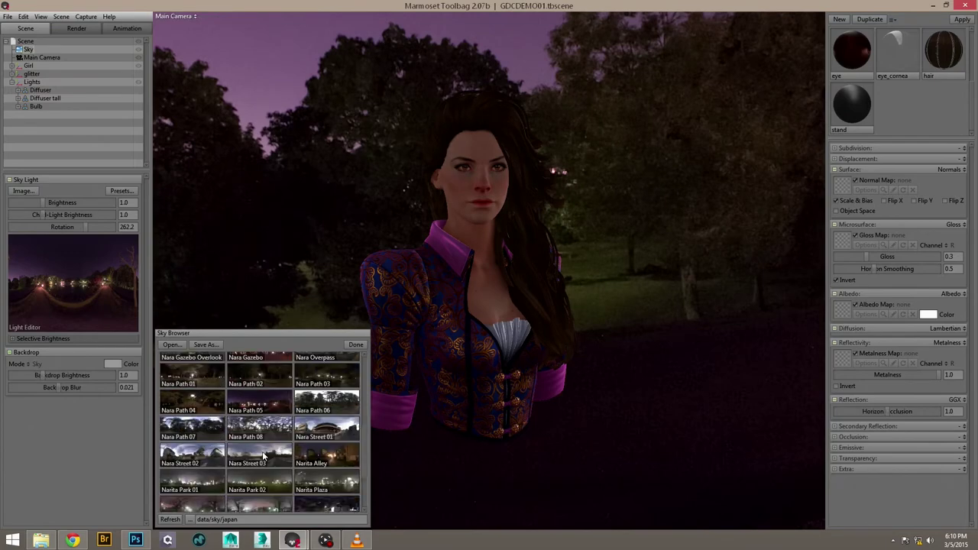
scroll(263, 456, "down", 2)
left_click(324, 462)
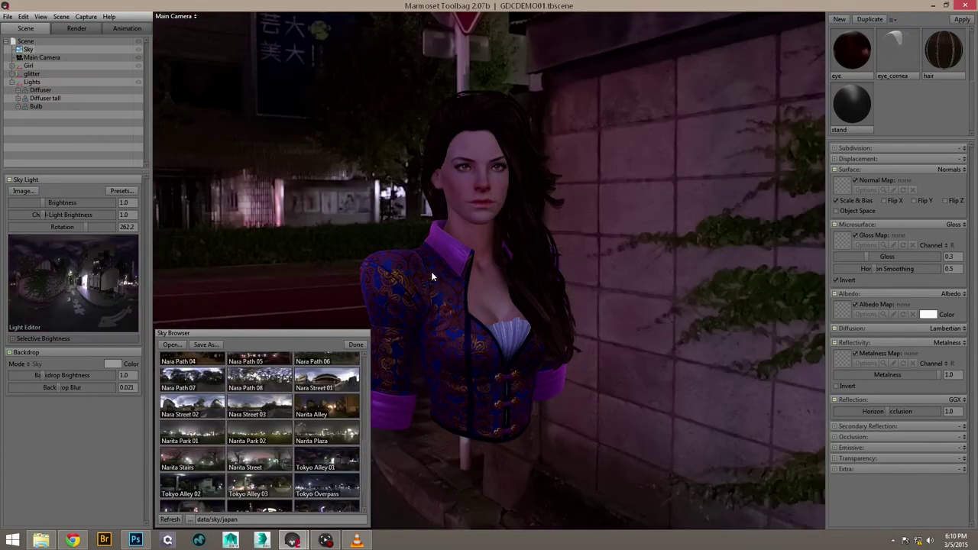
left_click_drag(433, 276, 595, 291, "shift")
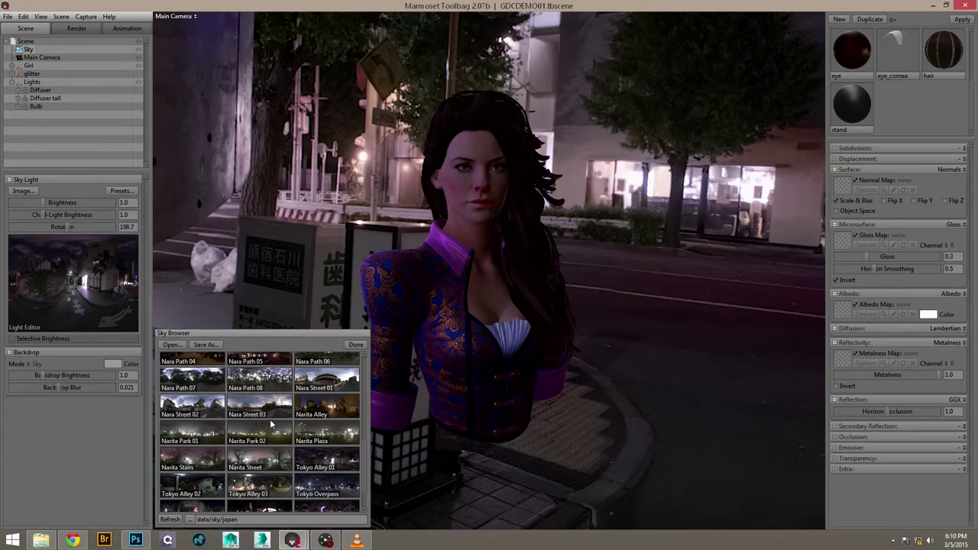
Load the Nara Overpass sky preset.
scroll(272, 423, "up", 4)
left_click(306, 405)
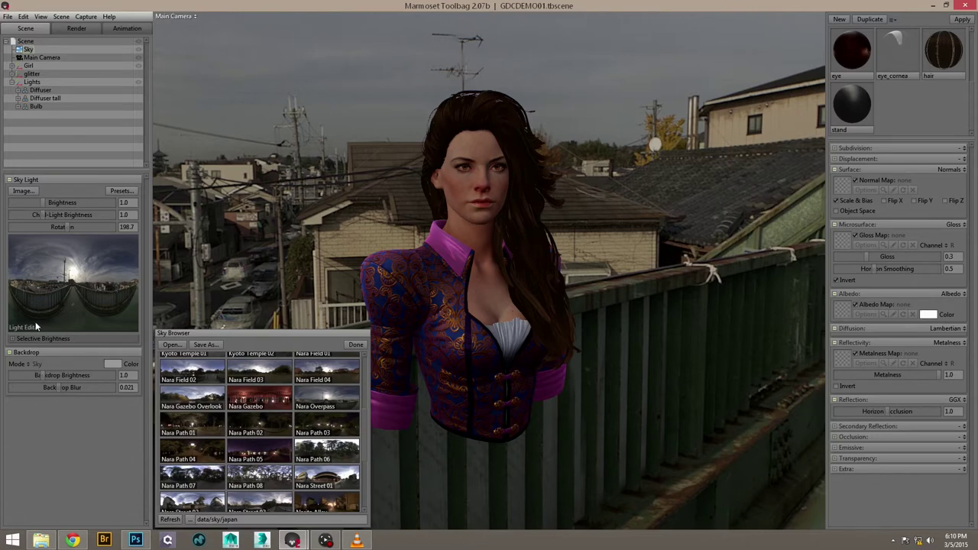
Enable ambient occlusion in the render settings and rotate the sky to 193.2.
left_click(65, 28)
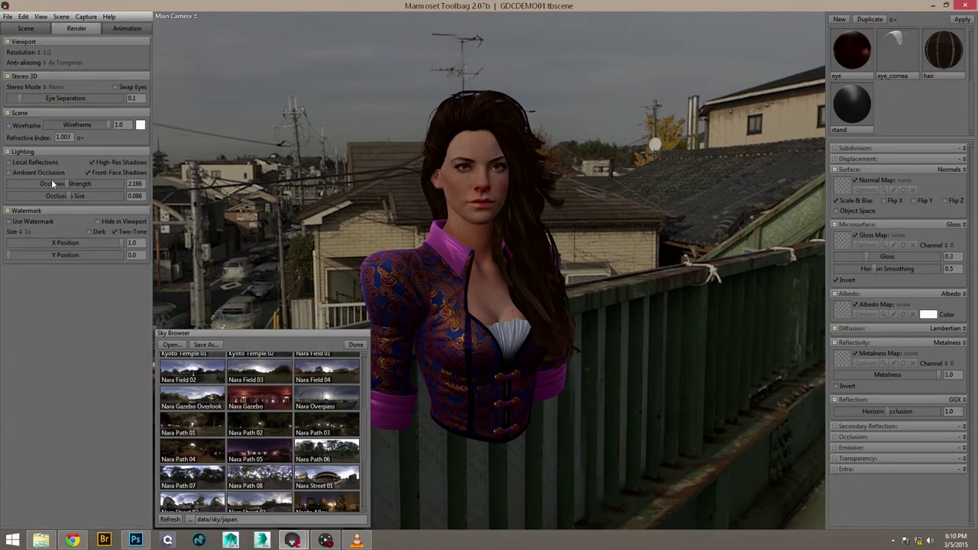
left_click(10, 173)
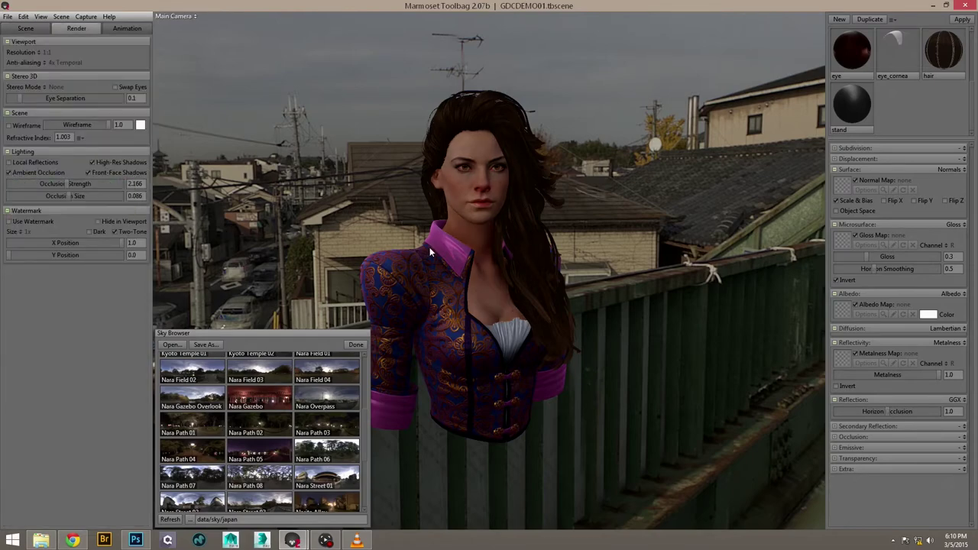
mouse_move(430, 247)
left_mouse_down("shift")
mouse_move(454, 239)
mouse_move(439, 230)
left_mouse_up("shift")
left_click_drag(508, 241, 480, 209, "shift")
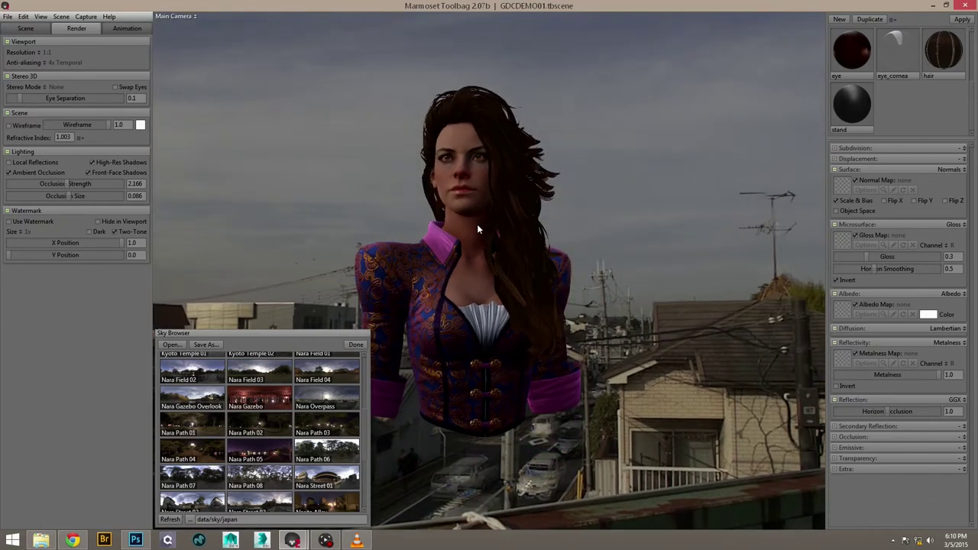
Add a child sky light on the bright sun in the sky's light editor and nudge it slightly upward.
left_click(39, 29)
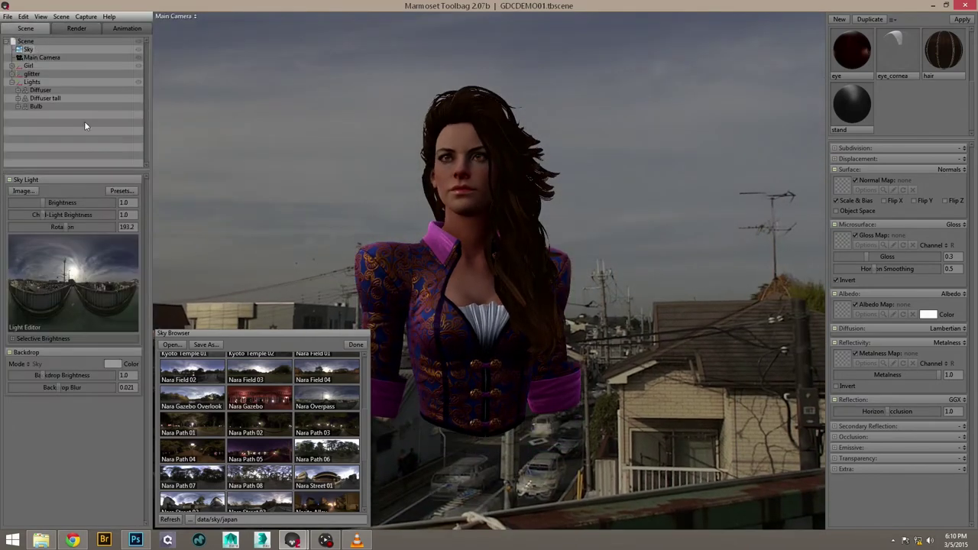
left_click(73, 274)
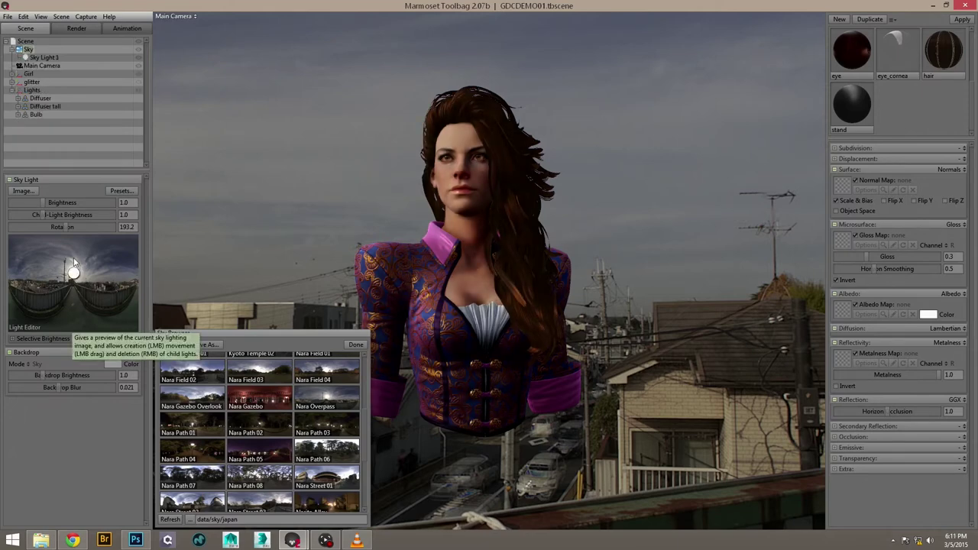
mouse_move(74, 274)
left_mouse_down()
mouse_move(44, 259)
mouse_move(73, 277)
mouse_move(82, 263)
mouse_move(74, 271)
left_mouse_up()
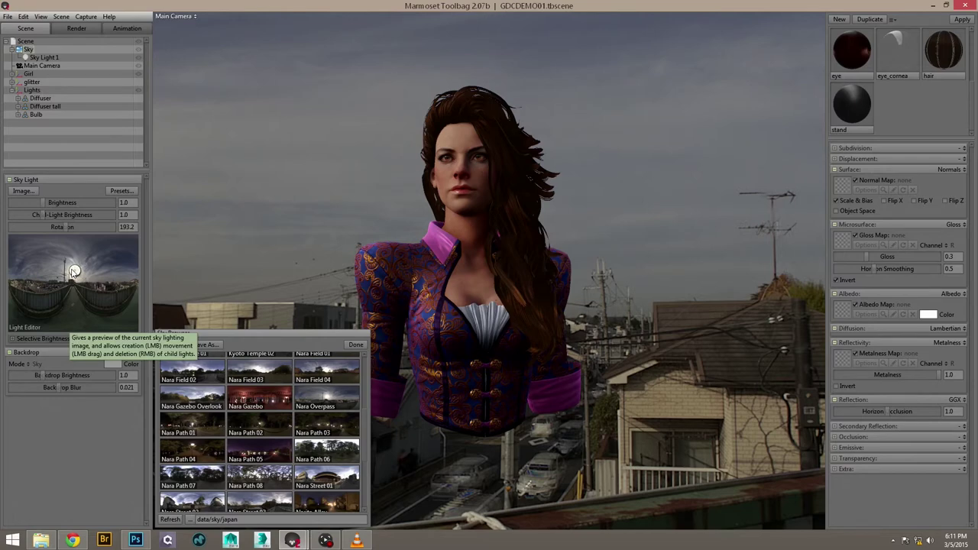
Recenter the child light on the sun and place a second child light in the dark sky area, deleting and re-adding it once.
left_click(25, 269)
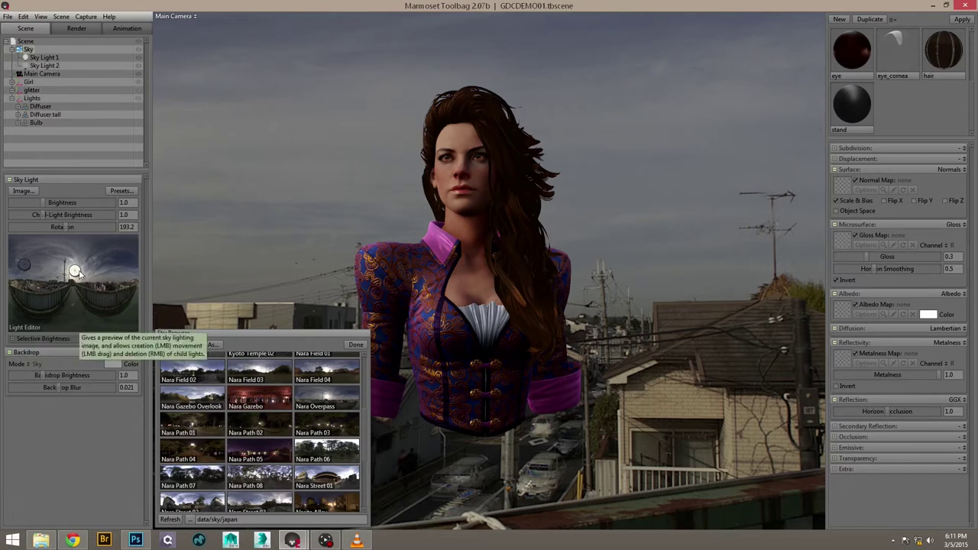
mouse_move(79, 270)
left_mouse_down()
mouse_move(96, 268)
mouse_move(65, 269)
mouse_move(73, 272)
left_mouse_up()
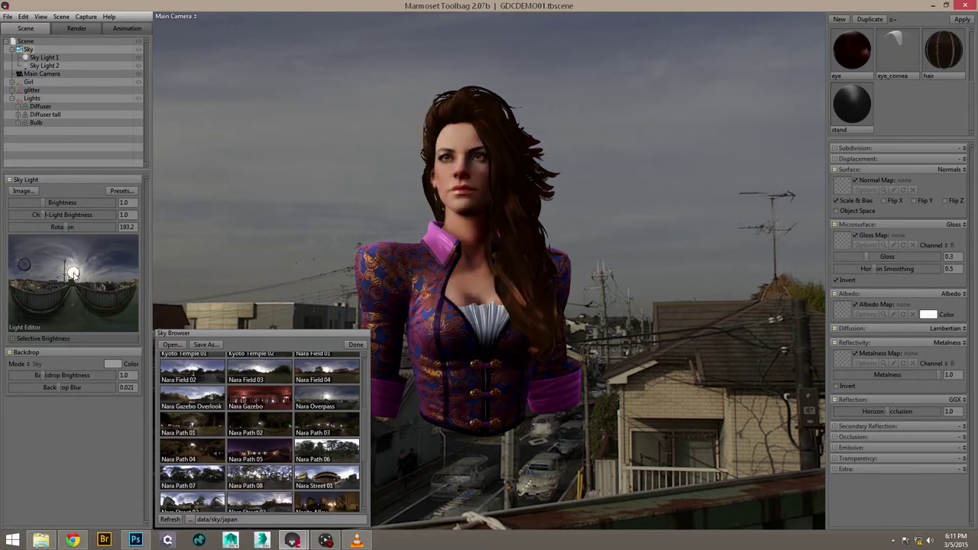
right_click(28, 266)
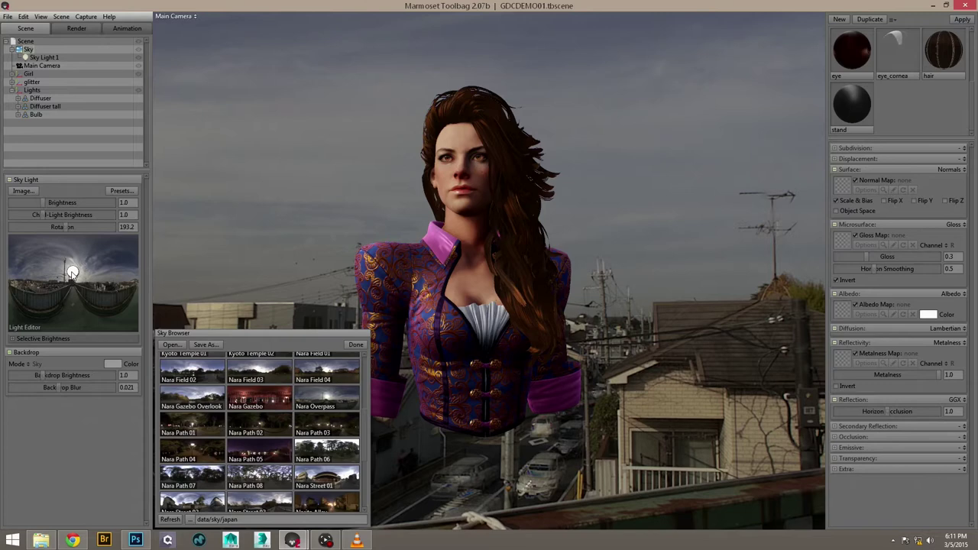
left_click(28, 258)
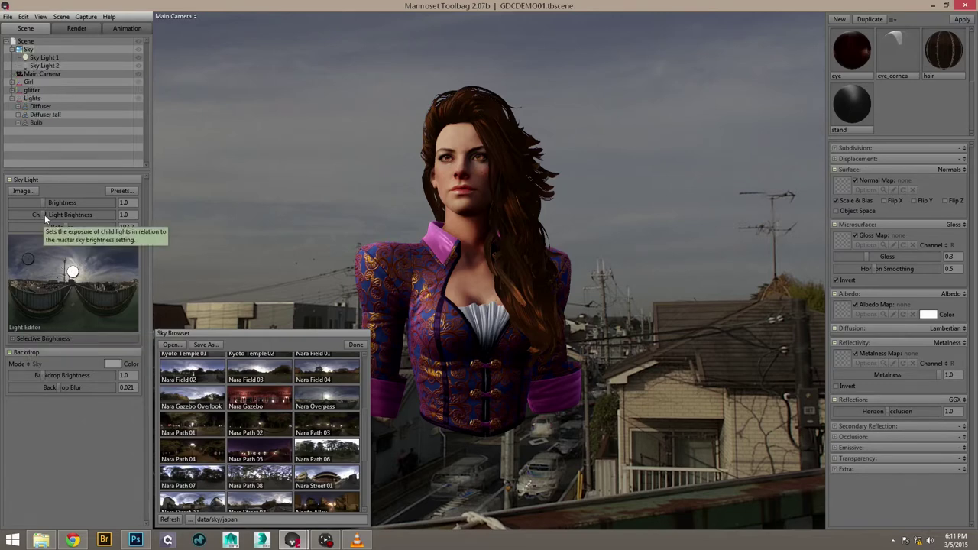
Set the sky's child-light brightness to 2.223, its overall brightness to 0.59 and the backdrop brightness to 4.892.
left_click_drag(44, 214, 54, 216)
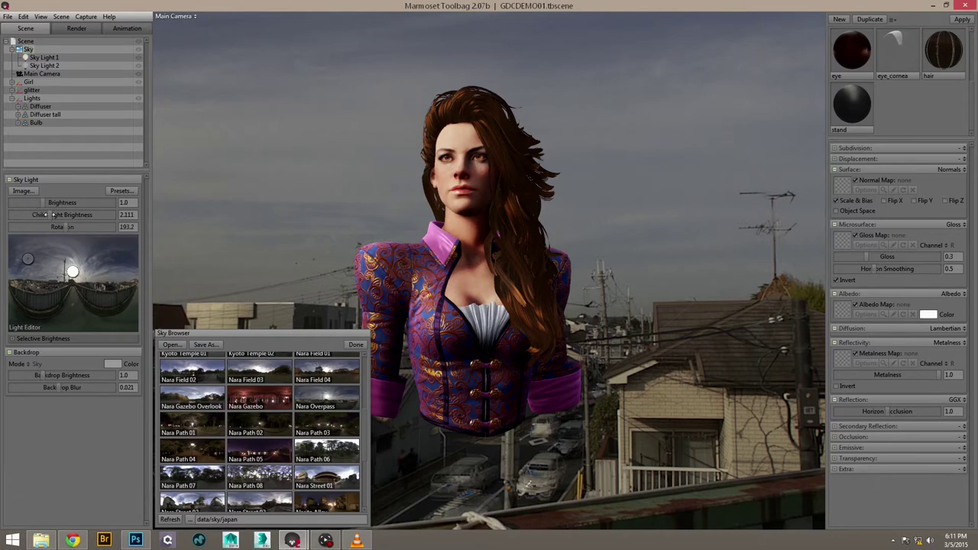
left_click_drag(46, 215, 50, 216)
left_click_drag(49, 214, 38, 202)
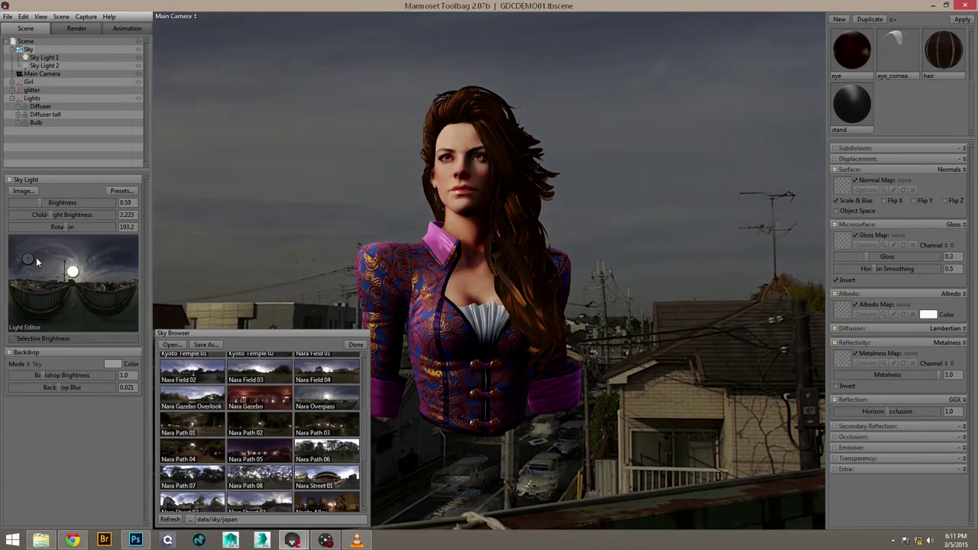
left_click_drag(44, 375, 54, 376)
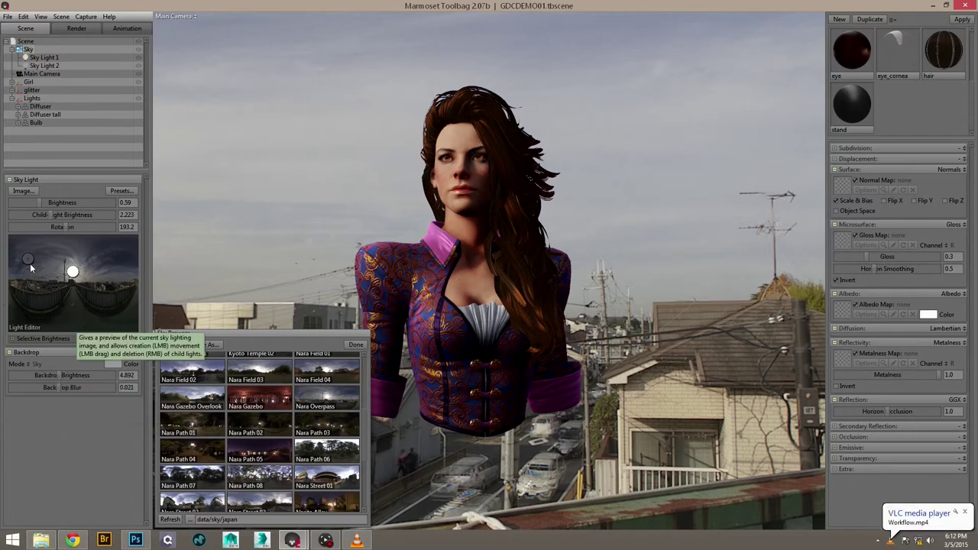
Shift the dark-area child light slightly and delete both child lights from the sky image.
left_click_drag(28, 261, 32, 261)
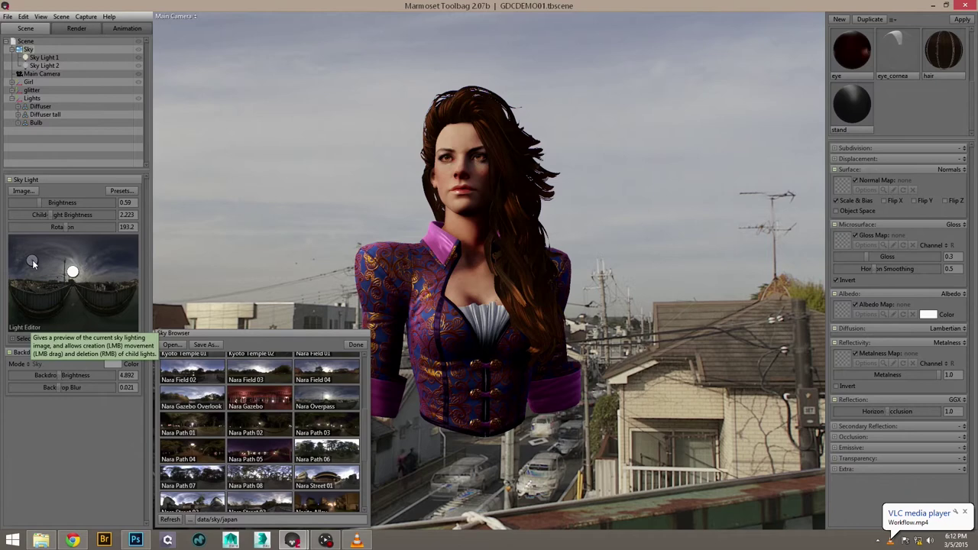
right_click(33, 259)
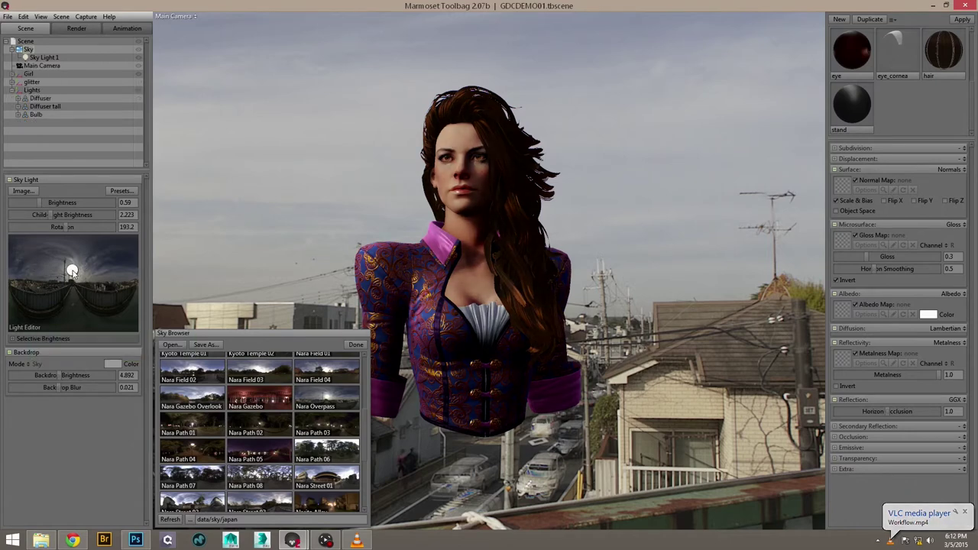
right_click(71, 271)
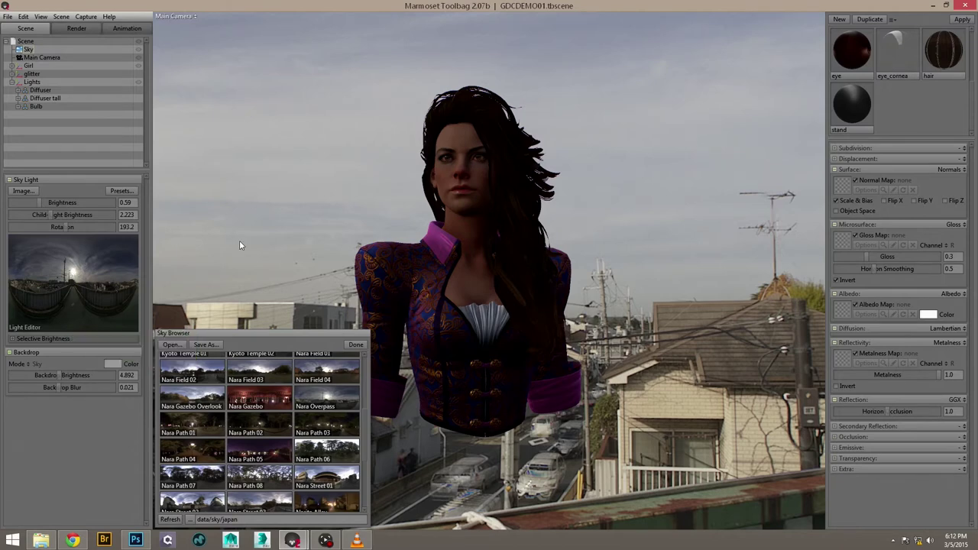
Close the sky browser and add a new light to the scene with shadow casting enabled.
left_click(354, 345)
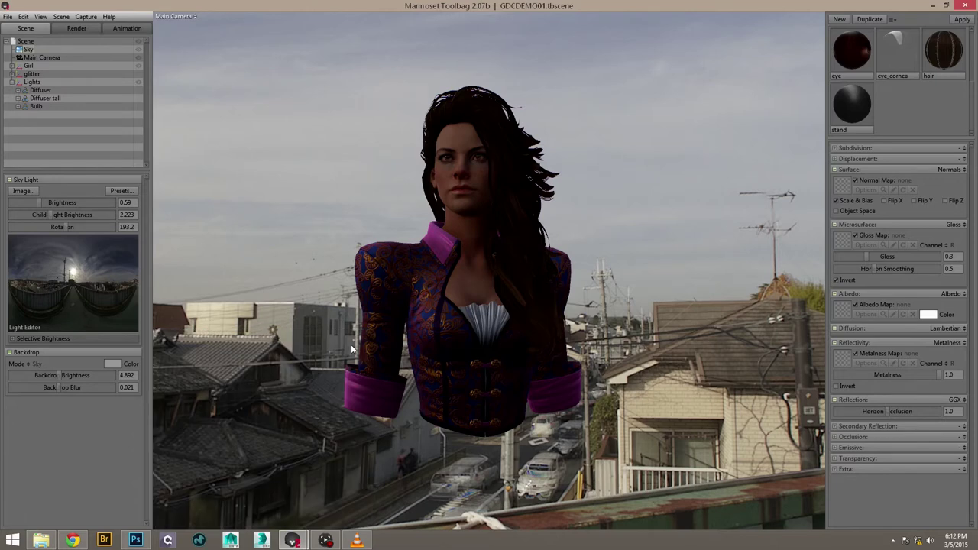
key("ctrl+l")
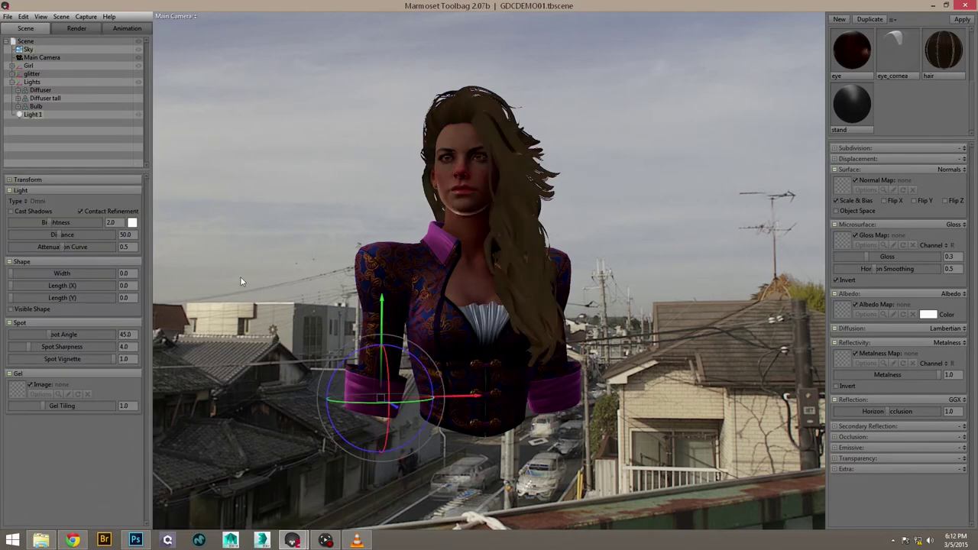
left_click(36, 206)
Move the new light closer to the character, above and to the left of the bust.
left_click_drag(428, 382, 431, 306)
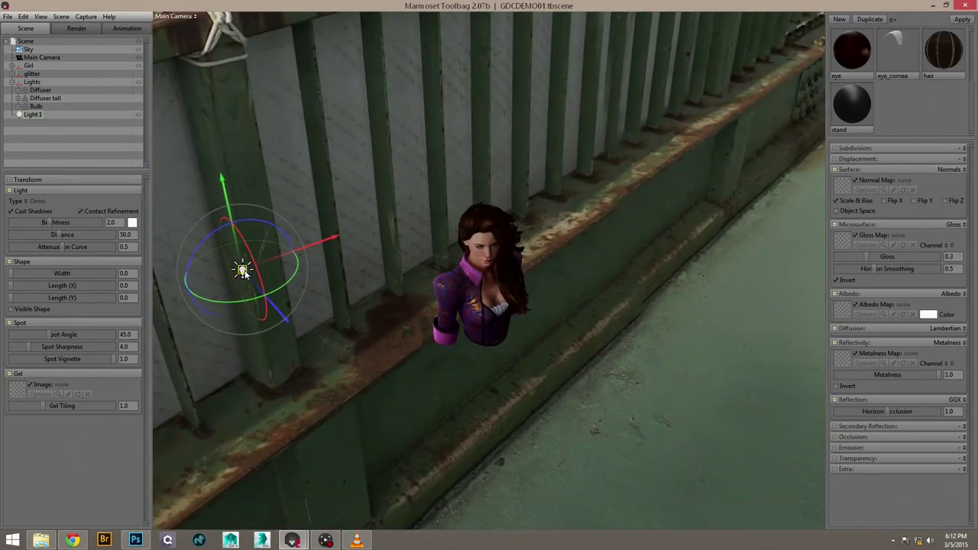
left_click_drag(243, 271, 420, 244)
scroll(463, 319, "up", 4)
left_click_drag(463, 318, 406, 262)
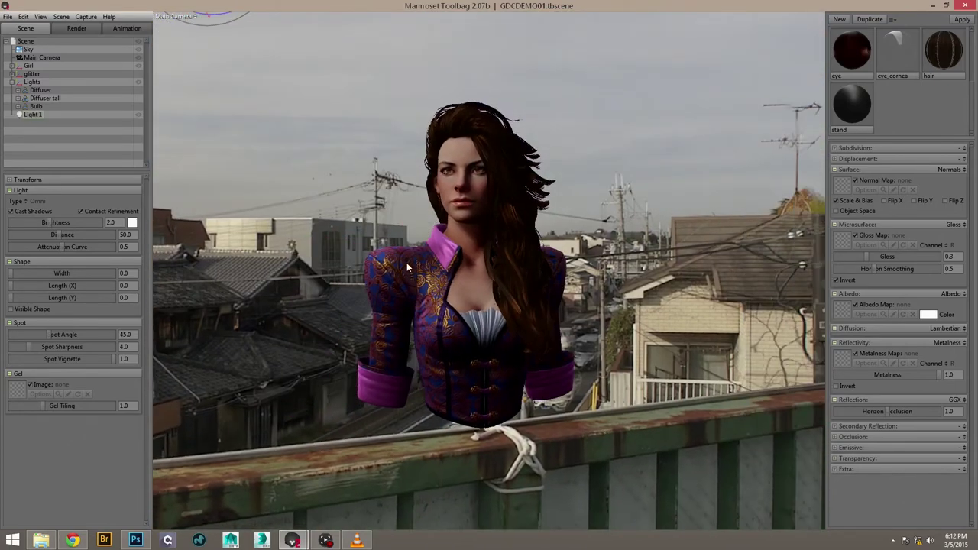
scroll(407, 262, "down", 3)
left_click(26, 201)
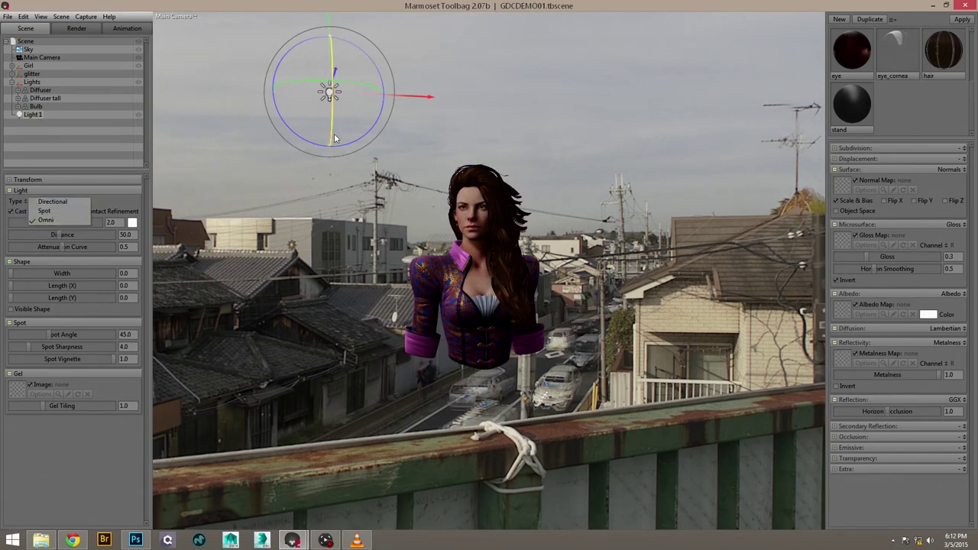
left_click_drag(331, 100, 342, 123)
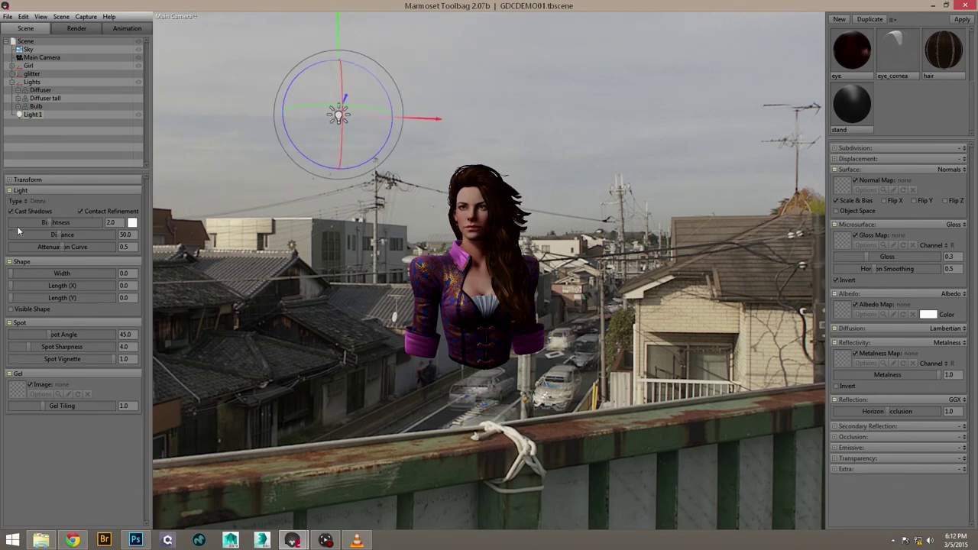
Change the new light's type to Spot and rotate it around its vertical axis toward the character's side.
left_click(25, 201)
left_click(38, 213)
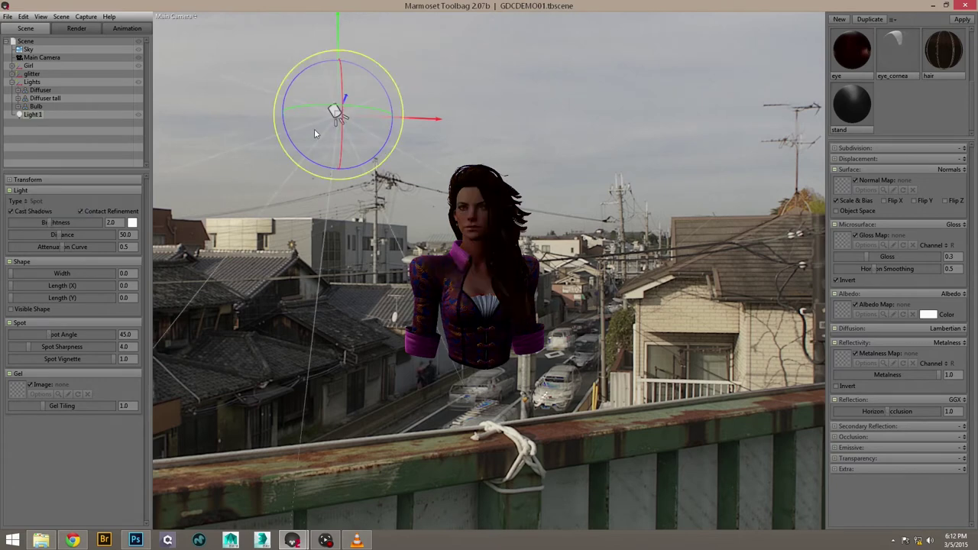
left_click_drag(310, 102, 199, 122)
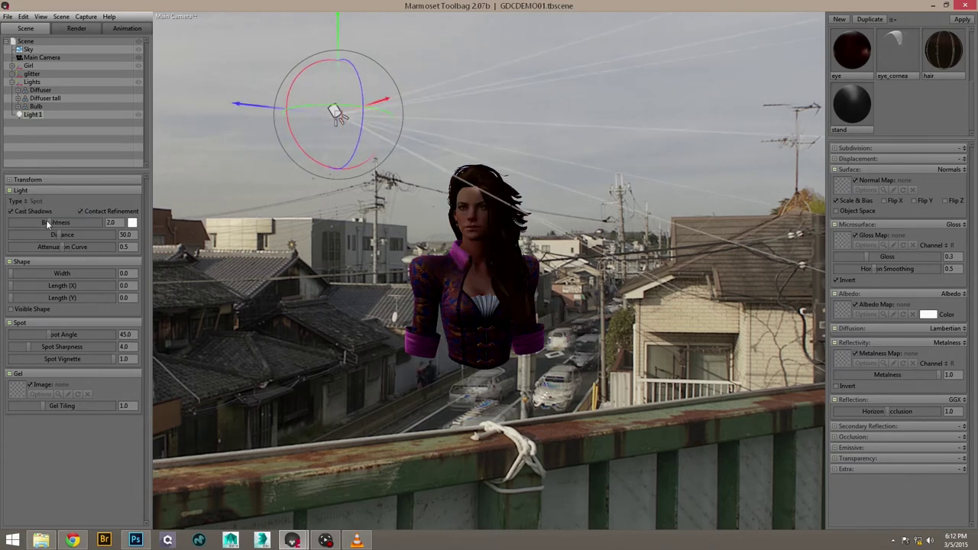
Change the light's type to Directional, then turn and lower it beside the character's head.
left_click(27, 201)
left_click(45, 201)
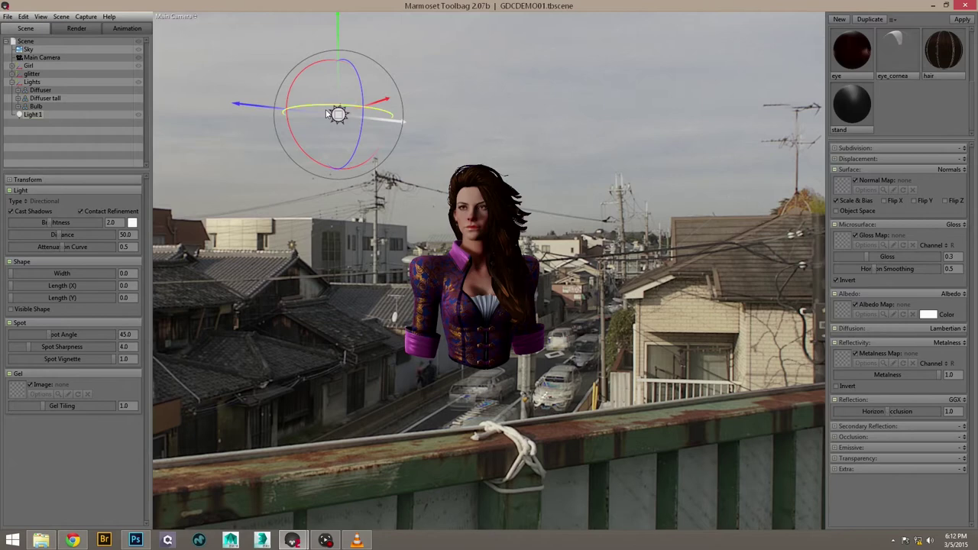
left_click_drag(340, 130, 342, 160)
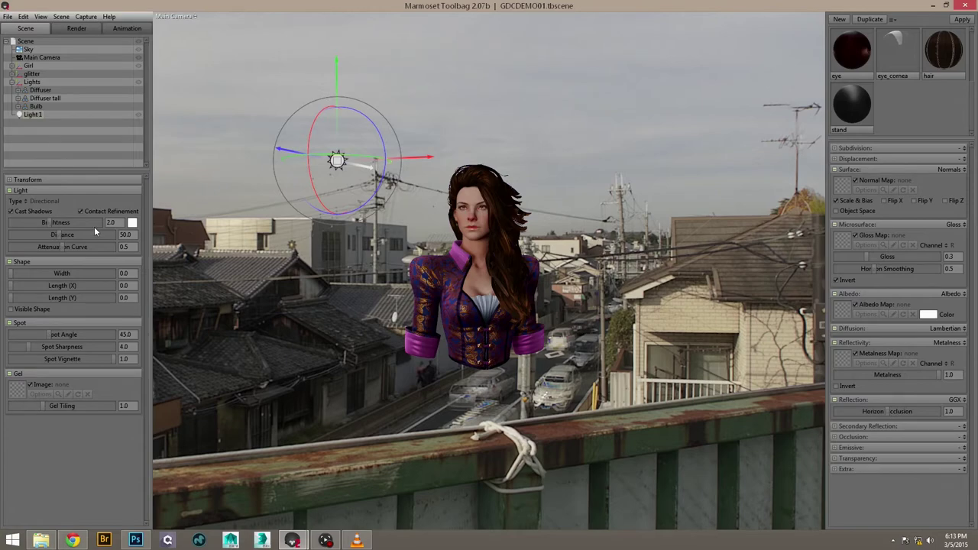
Change the light's type to Omni and reposition it above the character's shoulder.
left_click(25, 201)
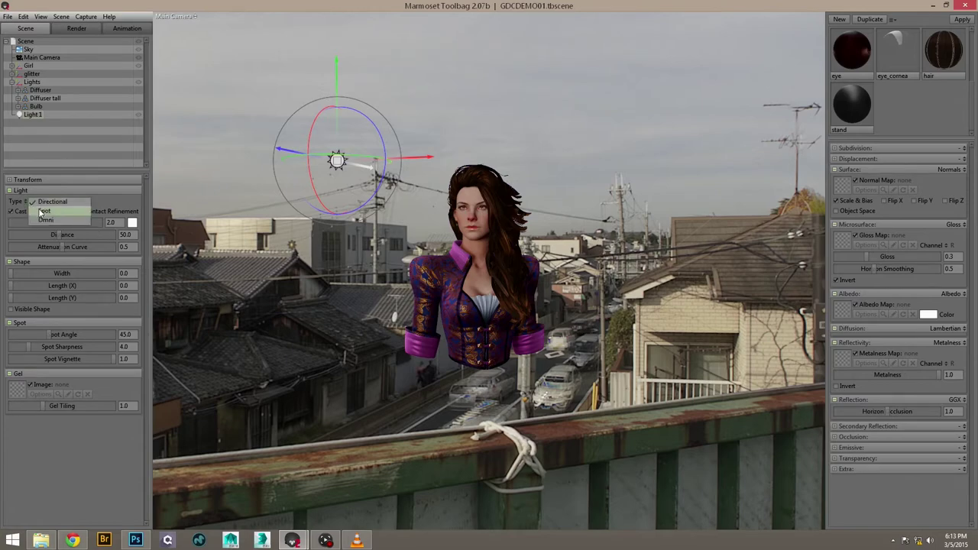
left_click(40, 220)
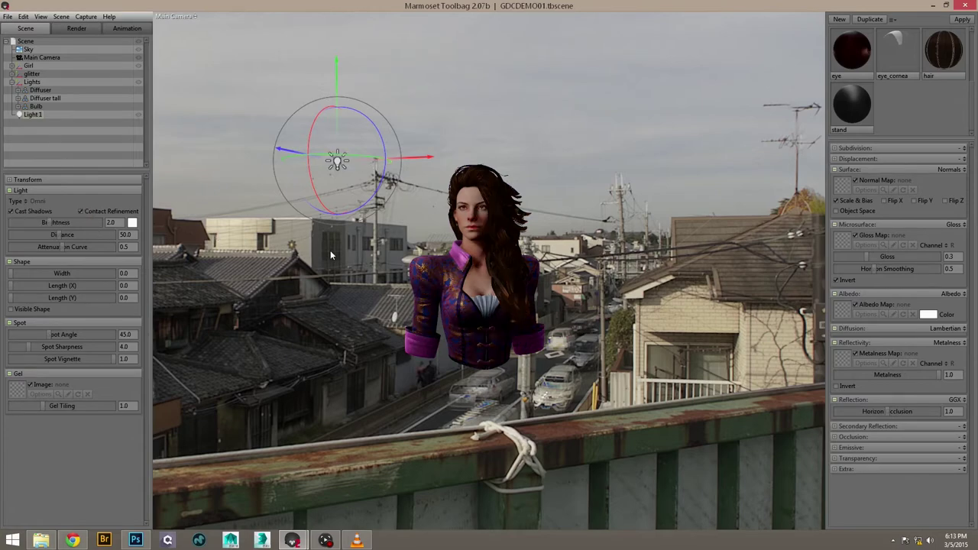
left_click_drag(330, 251, 384, 242, "alt")
left_click_drag(435, 142, 401, 132)
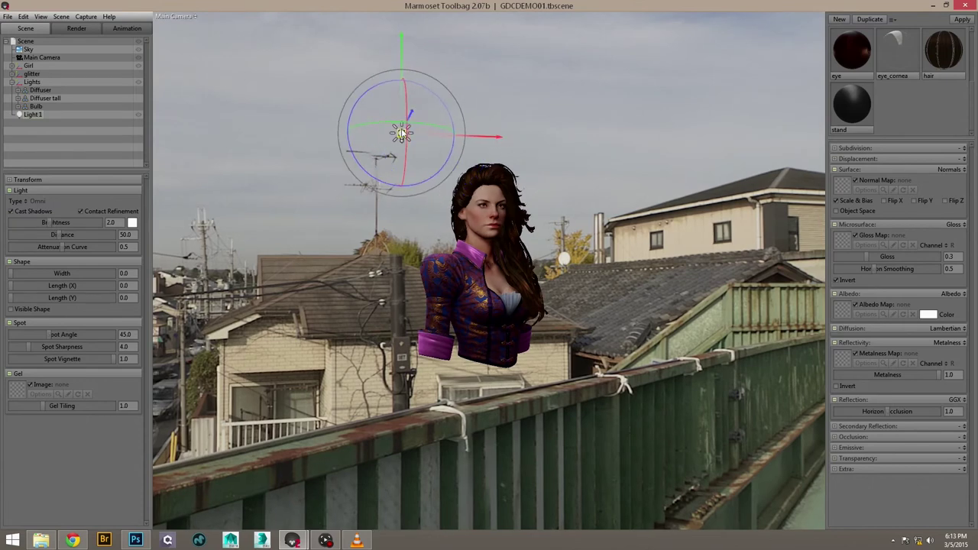
scroll(490, 202, "up", 3)
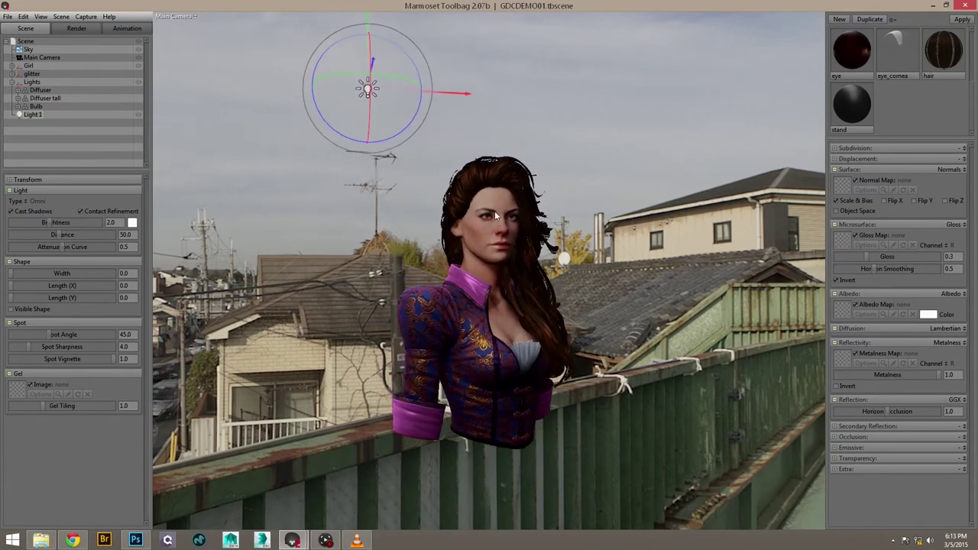
middle_click_drag(494, 211, 497, 227)
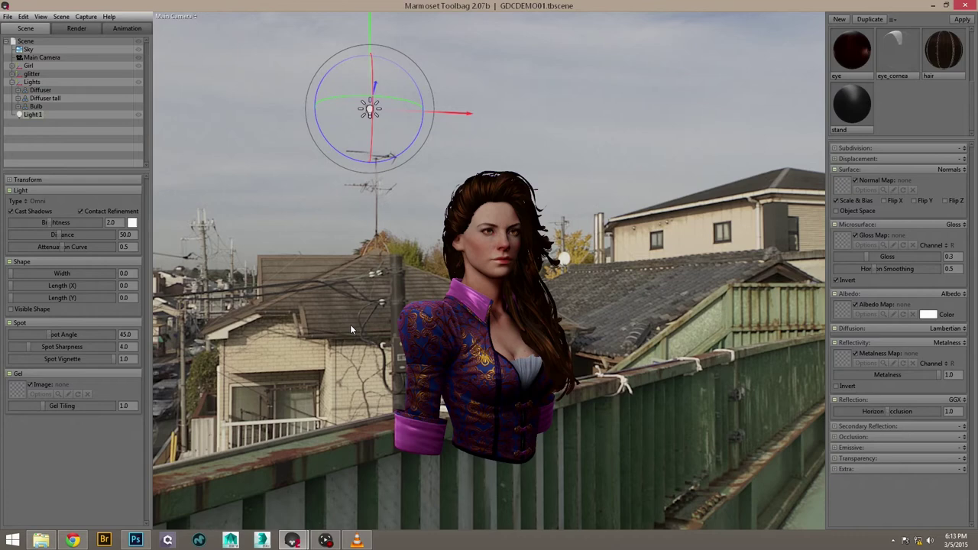
Increase the omni light's shape width to about 0.947.
left_click(12, 271)
mouse_move(12, 273)
left_mouse_down()
mouse_move(29, 274)
mouse_move(23, 280)
left_mouse_up()
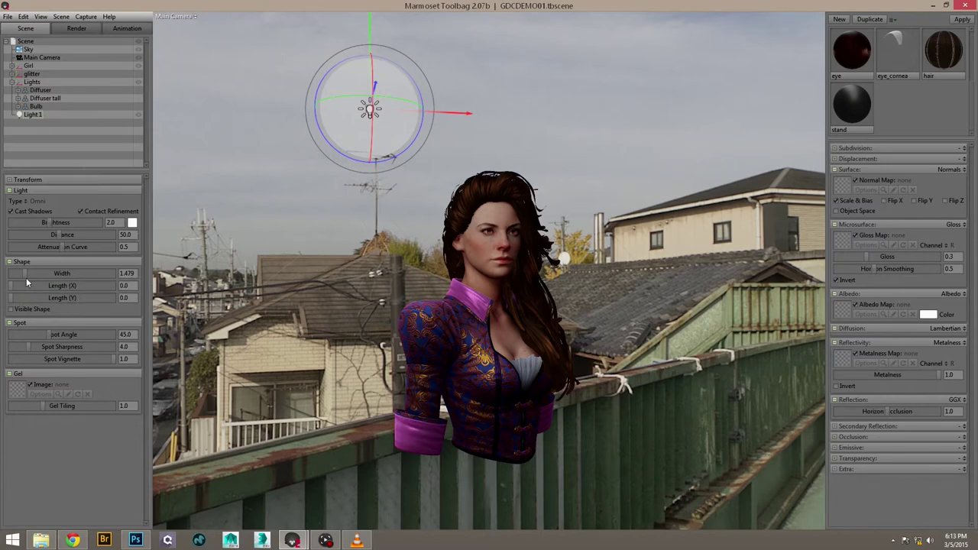
left_click_drag(27, 274, 23, 273)
Examine the wider light's reflections and soft shadows on the character's eyes, nose and lips up close.
right_click_drag(294, 283, 323, 293)
left_click_drag(323, 293, 462, 226)
right_click_drag(385, 153, 444, 183)
middle_click_drag(444, 183, 380, 199)
right_click_drag(381, 198, 397, 259)
left_click_drag(397, 259, 332, 217)
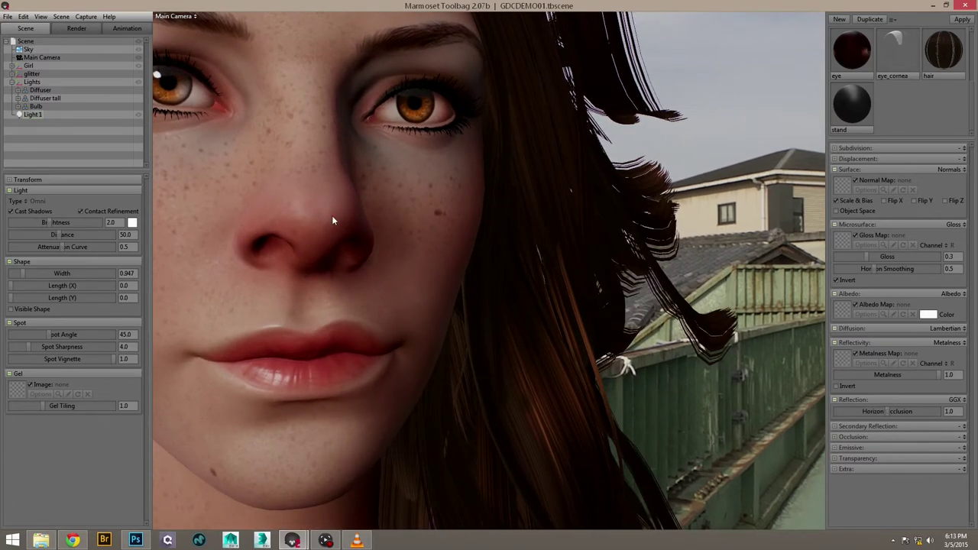
middle_click_drag(332, 217, 380, 248)
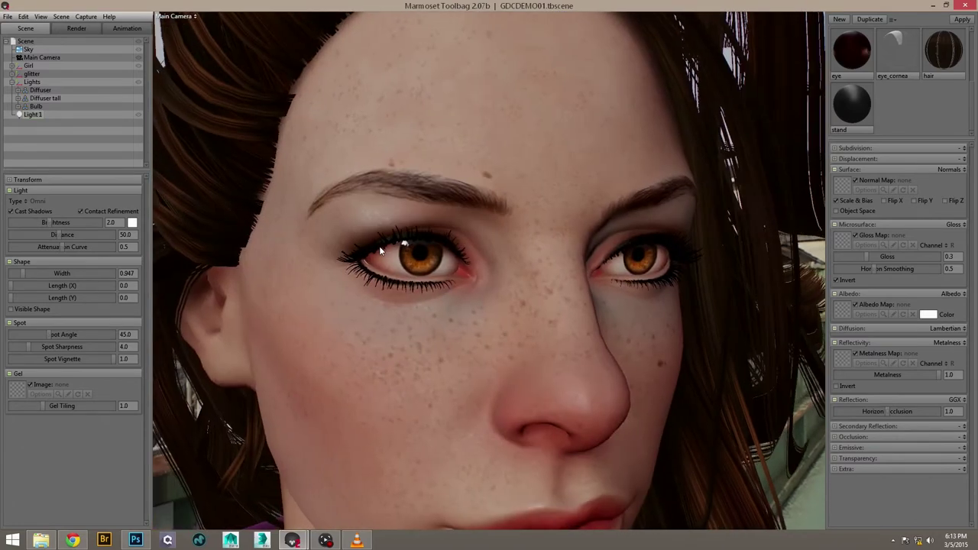
left_click_drag(380, 250, 352, 218)
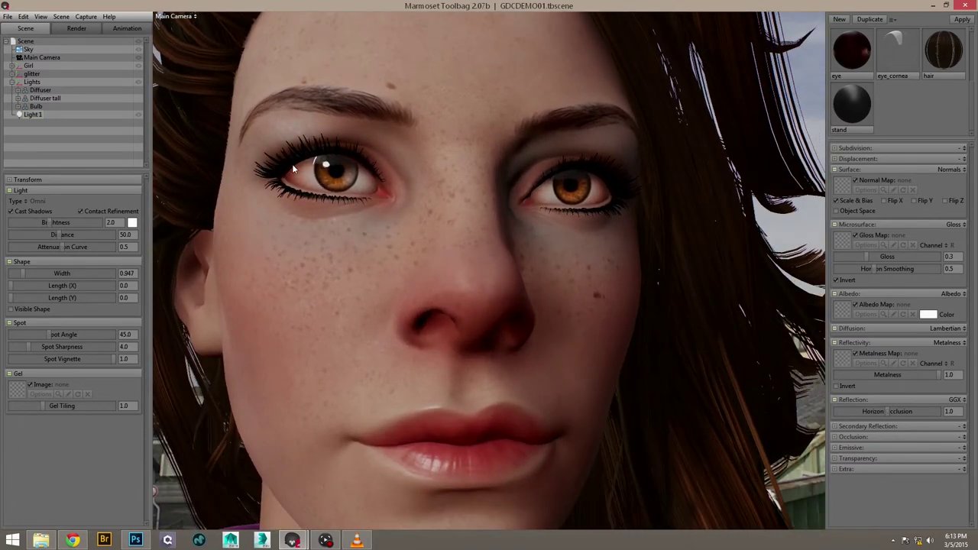
Reduce the omni light's shape width to about 0.645 while checking its reflection in the character's eyes.
left_click_drag(19, 274, 22, 275)
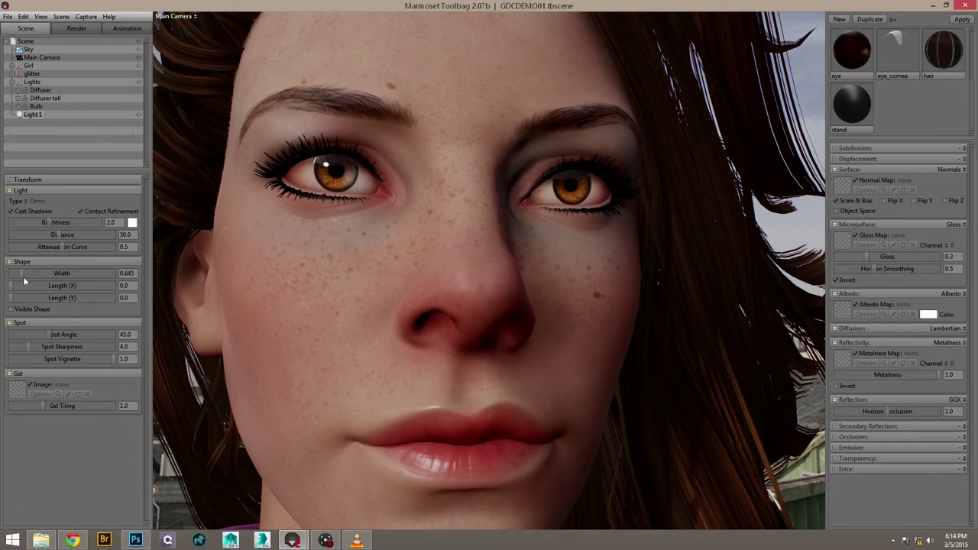
scroll(347, 254, "down", 5)
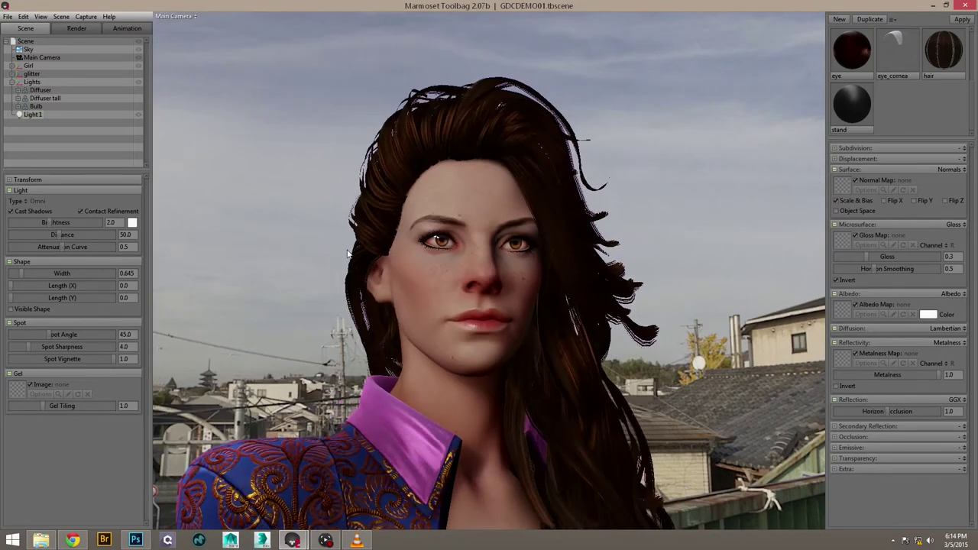
scroll(348, 254, "down", 5)
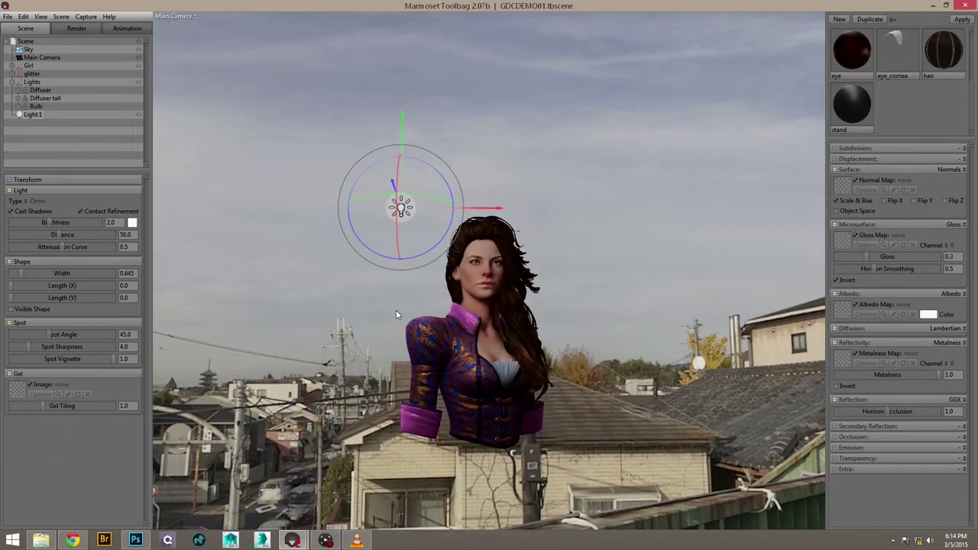
Delete Light 1 from the scene.
left_click(34, 131)
left_click(28, 114)
key("Delete")
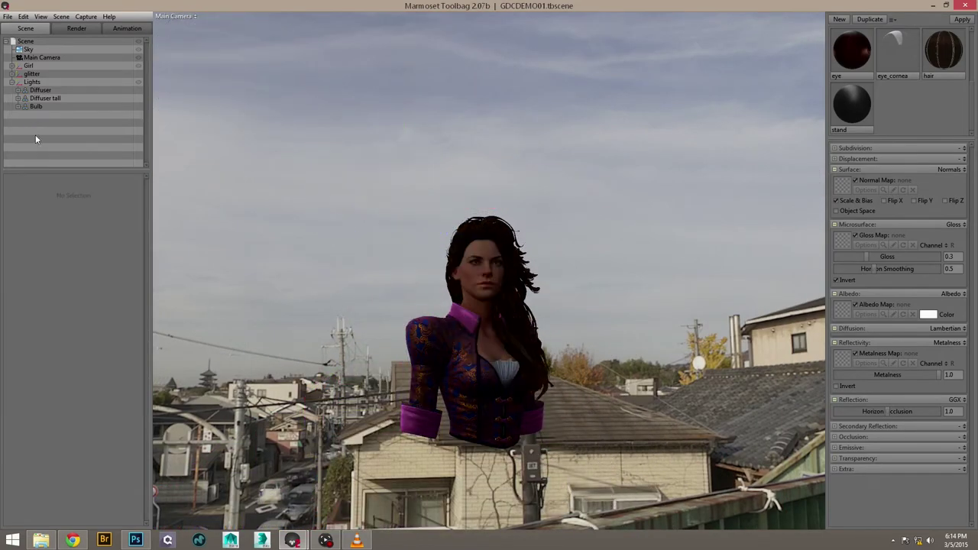
Lower the sky light's brightness to about 0.153.
left_click(28, 49)
left_click_drag(40, 202, 31, 202)
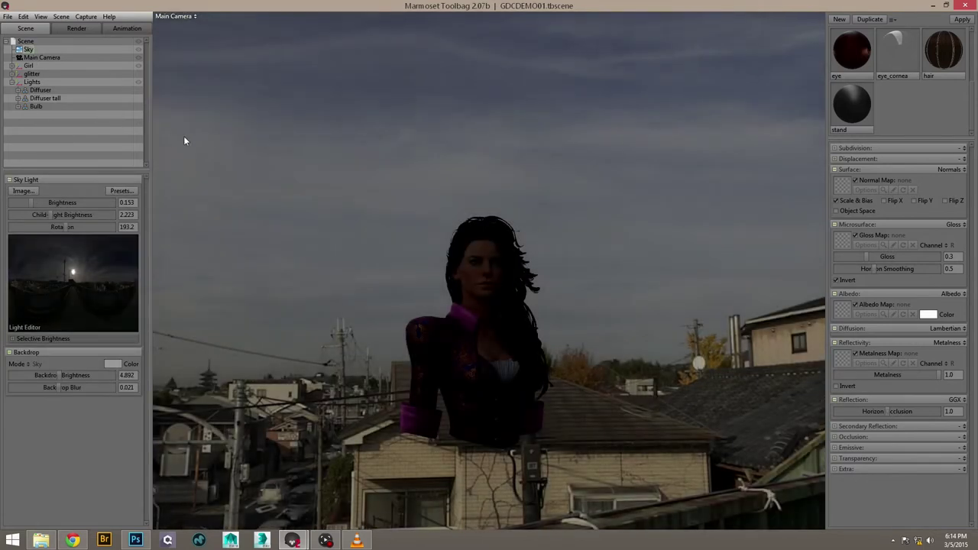
left_click_drag(496, 142, 258, 183)
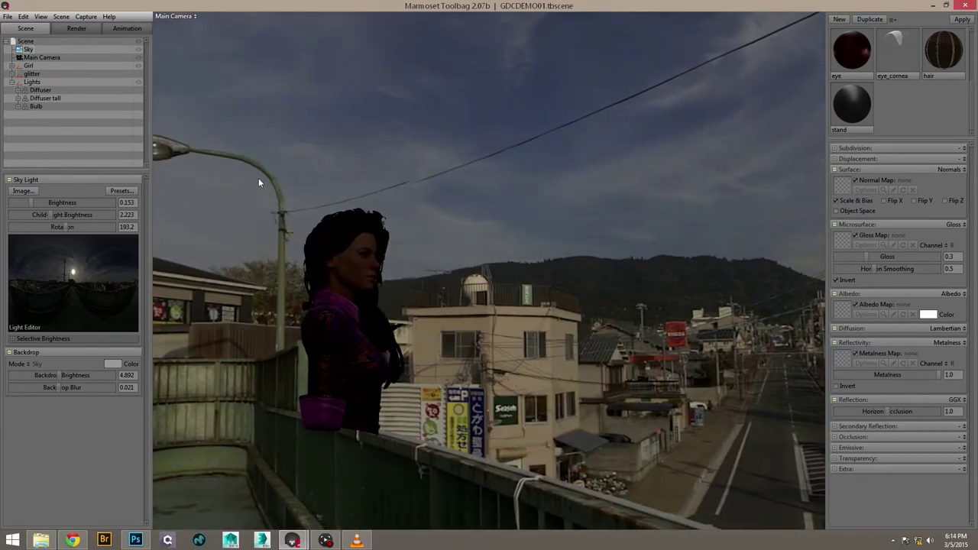
Show the Diffuser fixture beside the character and select its body and then its emitting omni light.
left_click(137, 90)
left_click_drag(388, 196, 538, 263)
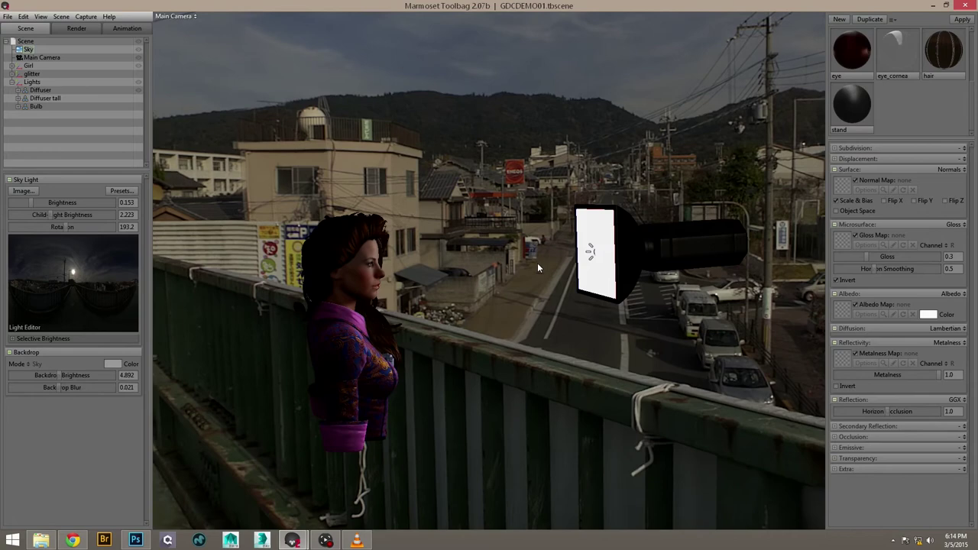
left_click(683, 249)
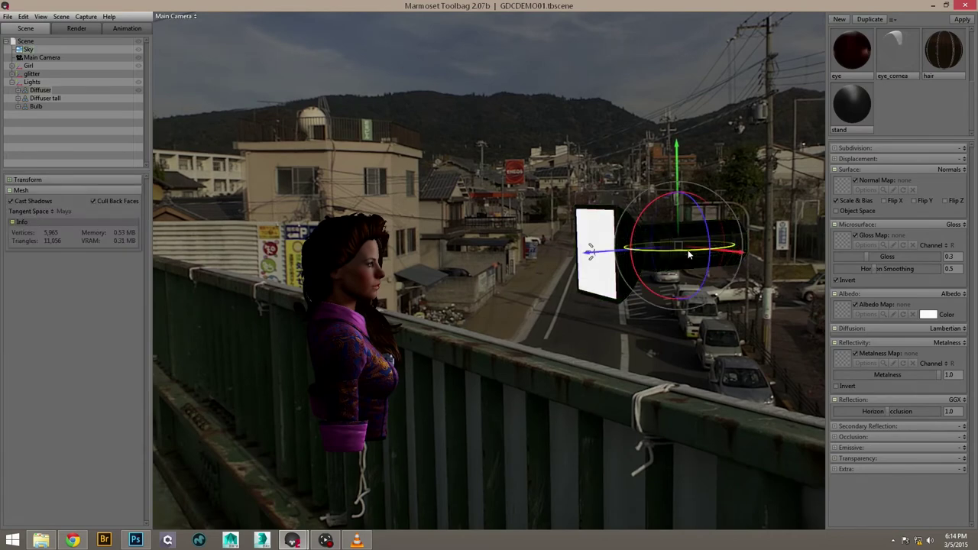
left_click(590, 254)
left_click(590, 270)
left_click(595, 253)
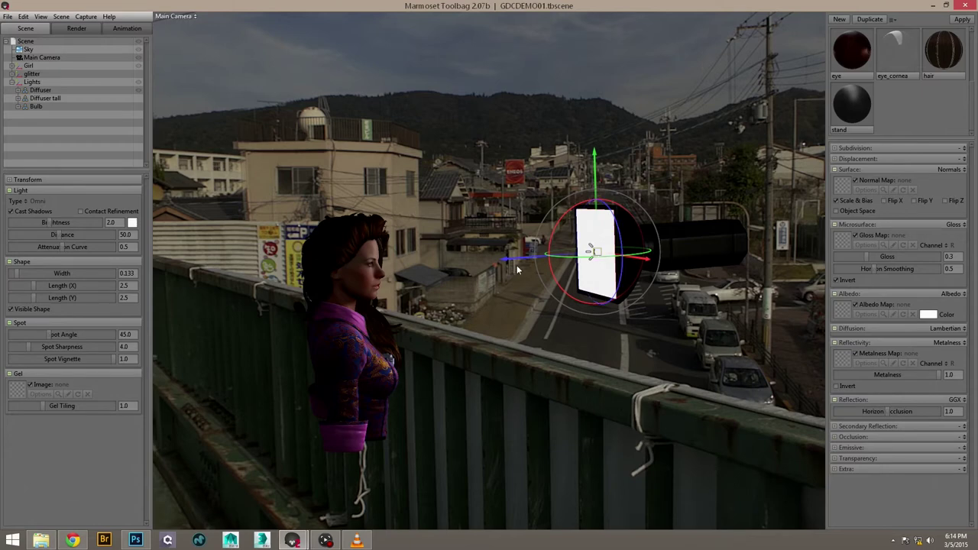
Hide the Diffuser fixture and show the Diffuser tall fixture in its place.
left_click(140, 90)
left_click(140, 98)
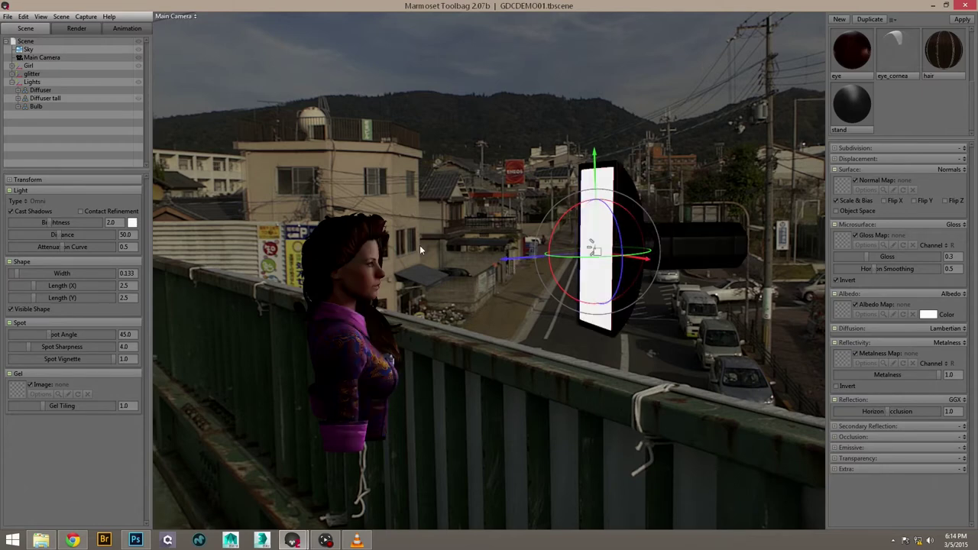
left_click_drag(612, 338, 549, 329)
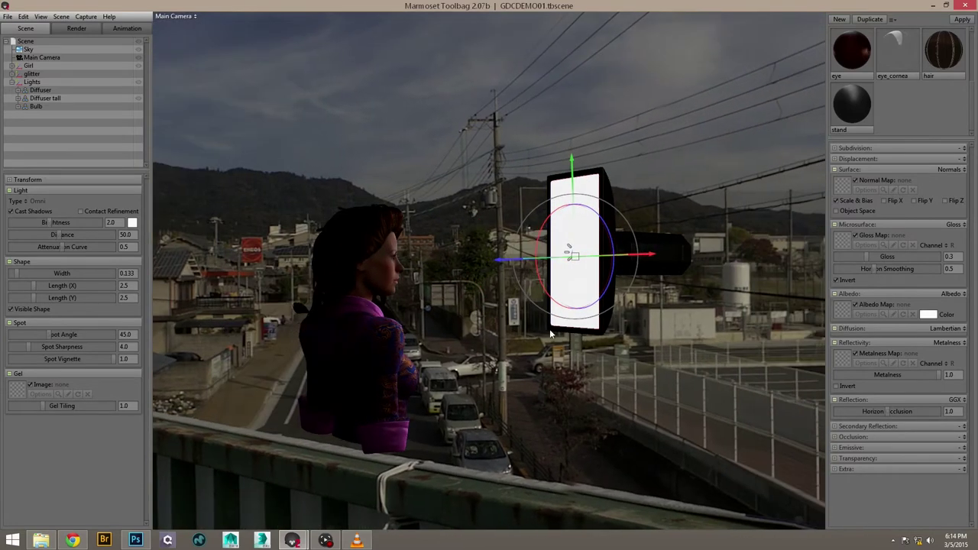
Hide the Diffuser tall fixture, show the Bulb fixture, and clear the selection.
left_click(141, 98)
left_click(139, 106)
left_click_drag(456, 219, 609, 334)
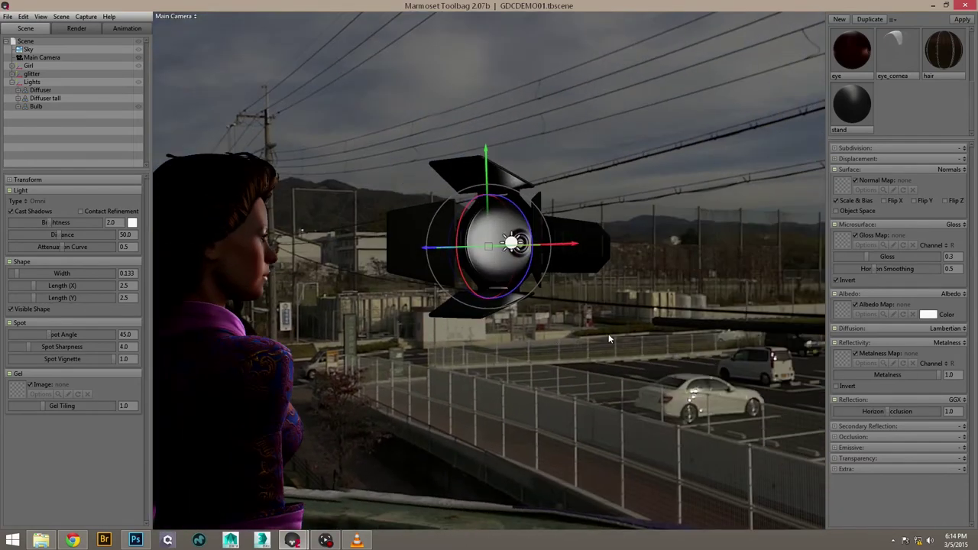
left_click(608, 331)
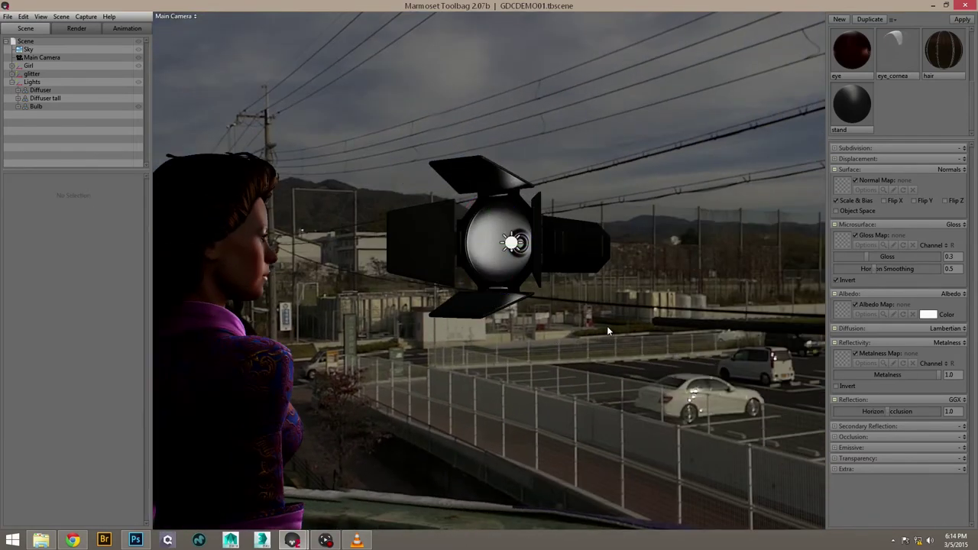
Select the Bulb fixture's light, expand the Bulb group to inspect its parts, and select the fixture's body.
left_click(510, 245)
left_click(17, 106)
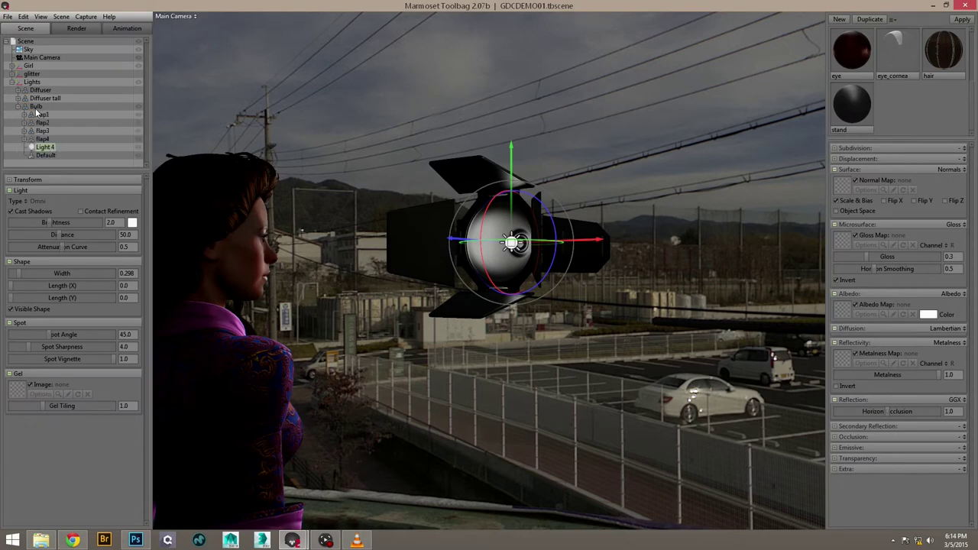
left_click(573, 312)
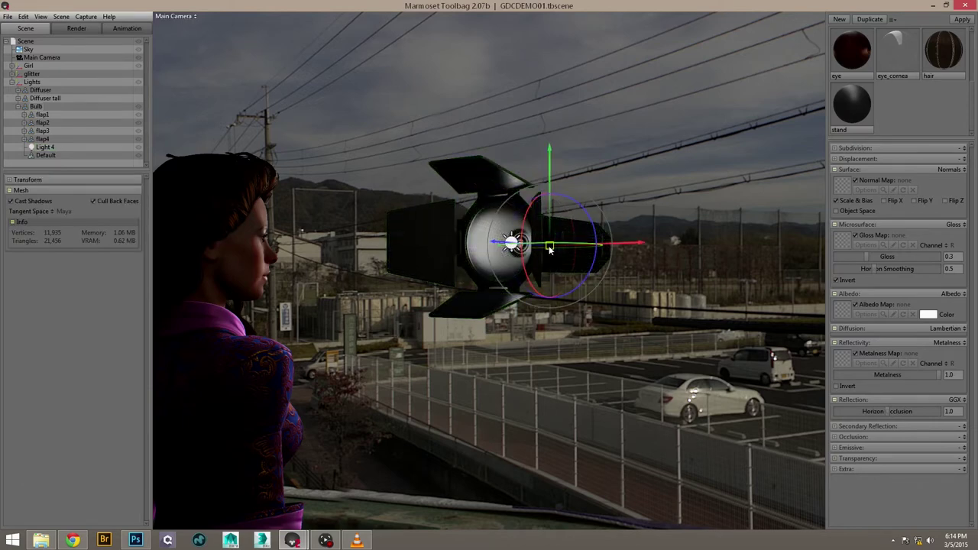
Move the Bulb fixture lower in front of the character and deselect it.
left_click_drag(553, 251, 617, 219)
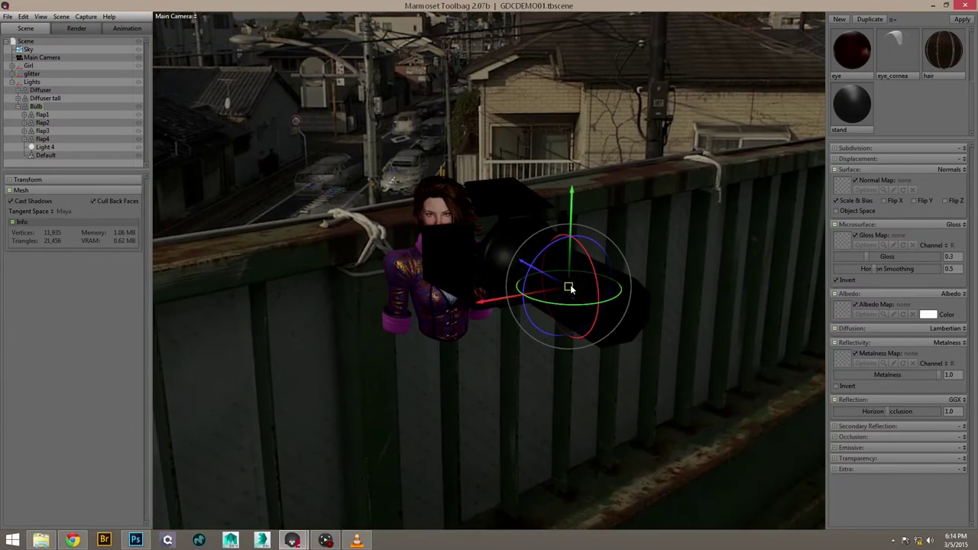
left_click_drag(570, 288, 561, 315)
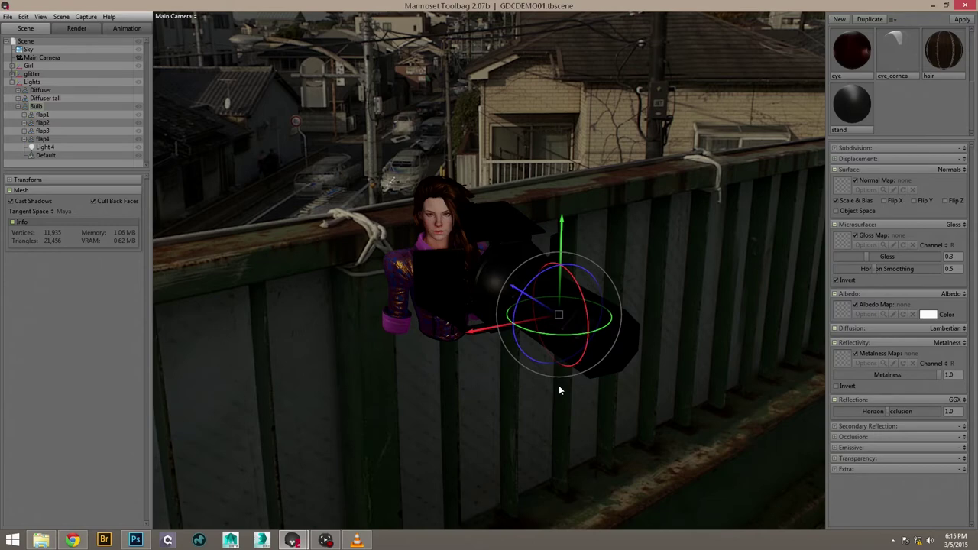
scroll(470, 250, "up", 3)
left_click_drag(470, 250, 406, 314, "alt")
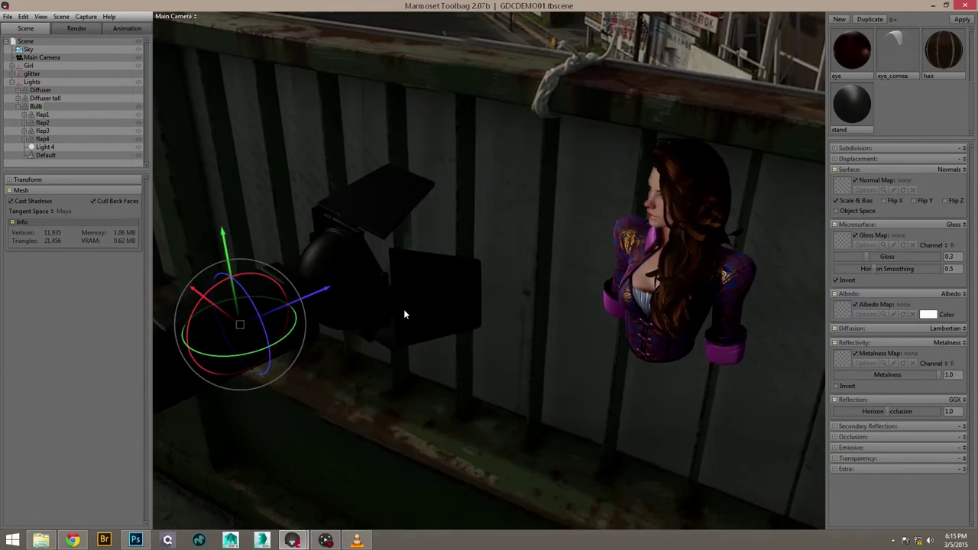
left_click_drag(430, 260, 600, 255)
left_click(448, 279)
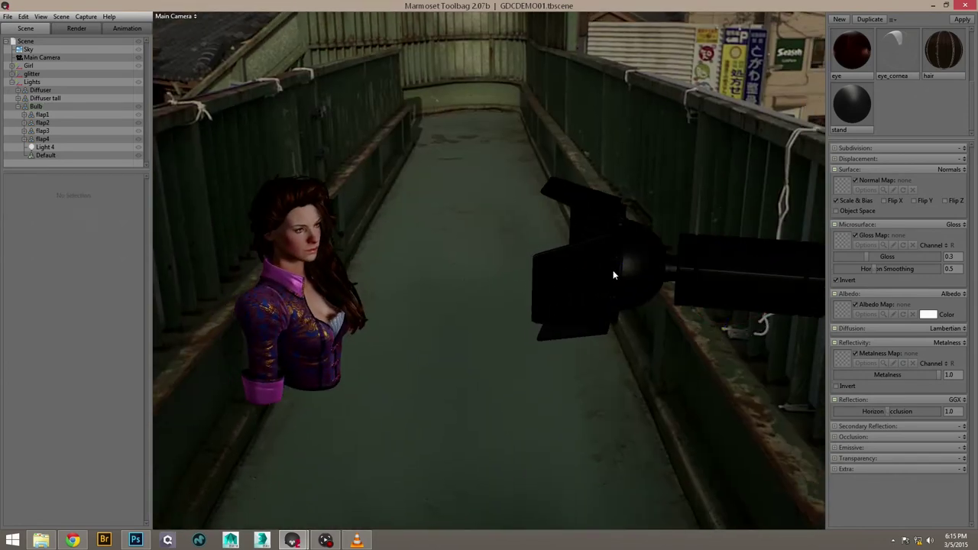
Select the Bulb fixture and rotate it slightly around its vertical axis toward the character.
middle_click_drag(613, 271, 568, 274, "alt")
left_click_drag(655, 282, 624, 278)
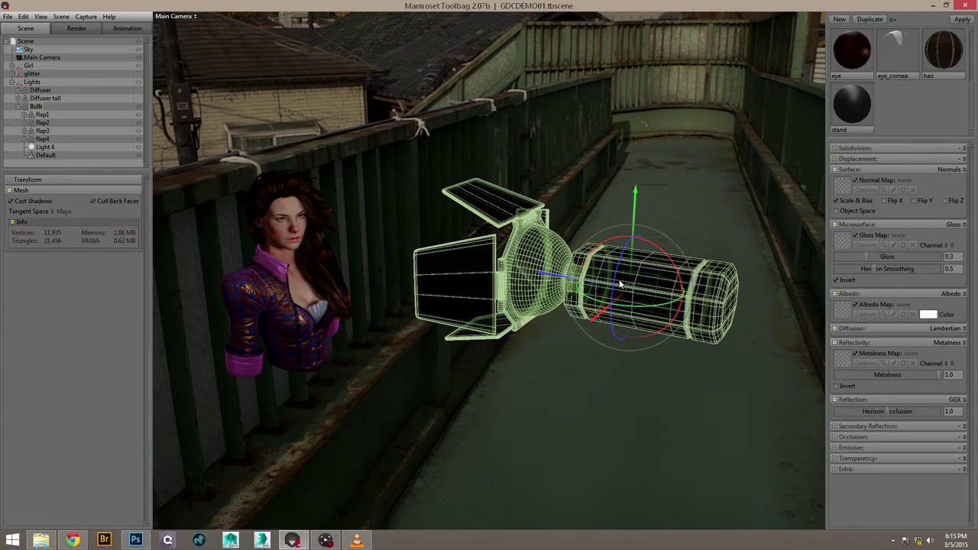
left_click_drag(620, 285, 570, 318)
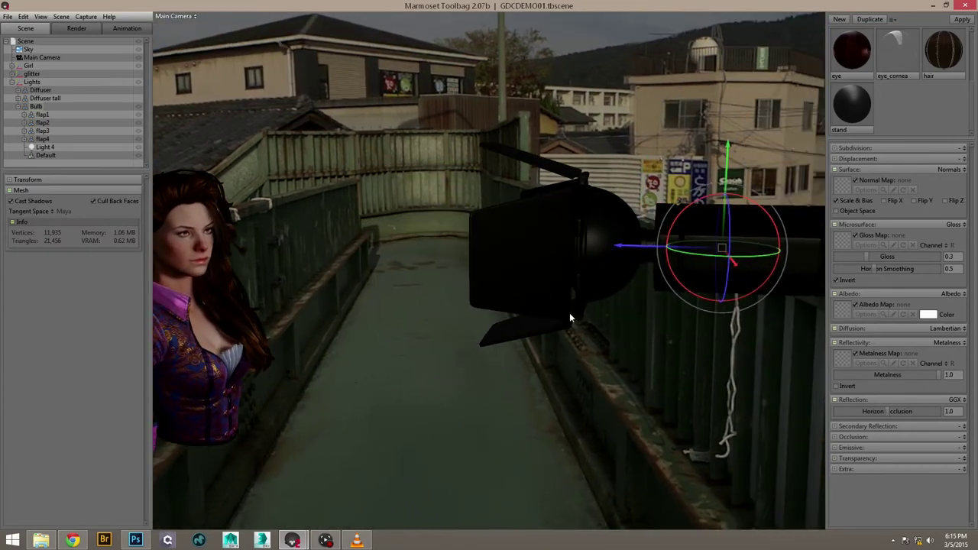
left_click_drag(637, 333, 454, 397)
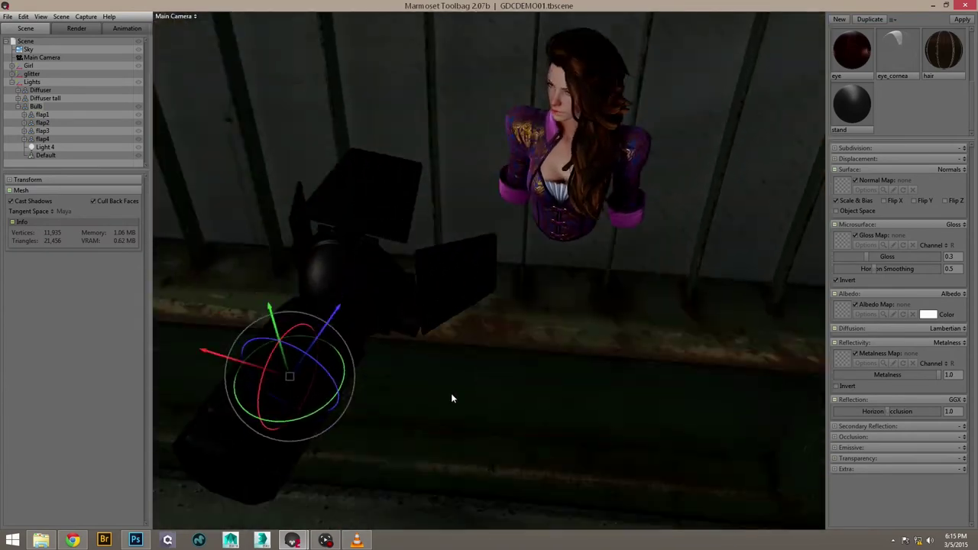
left_click_drag(321, 415, 306, 417)
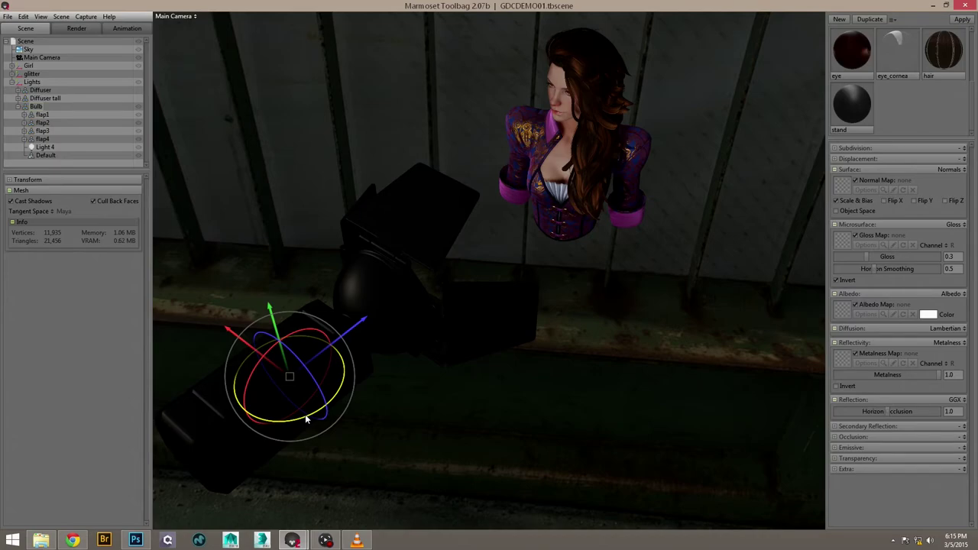
left_click_drag(339, 371, 480, 303)
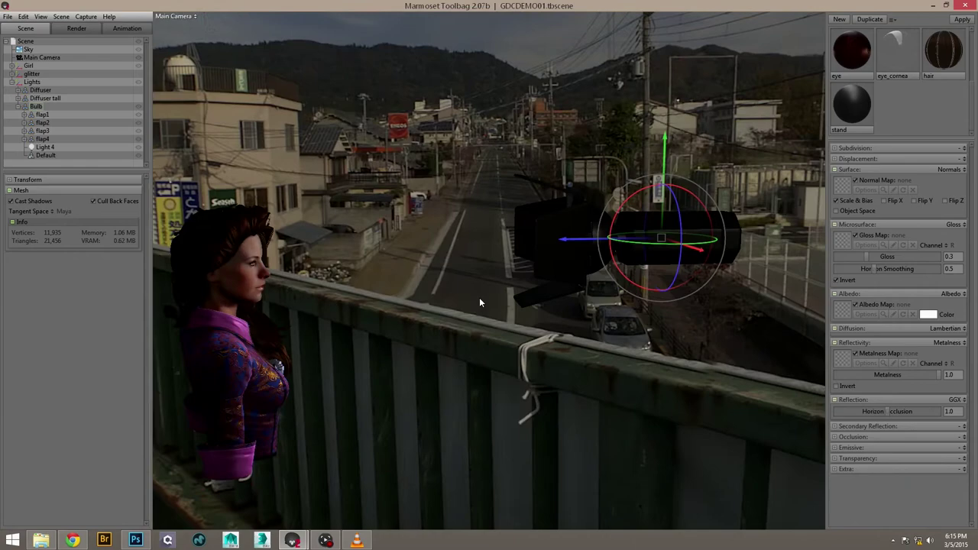
Lower the Bulb fixture below the character's face and tilt it upward to try lighting her from underneath.
left_click_drag(666, 240, 524, 443)
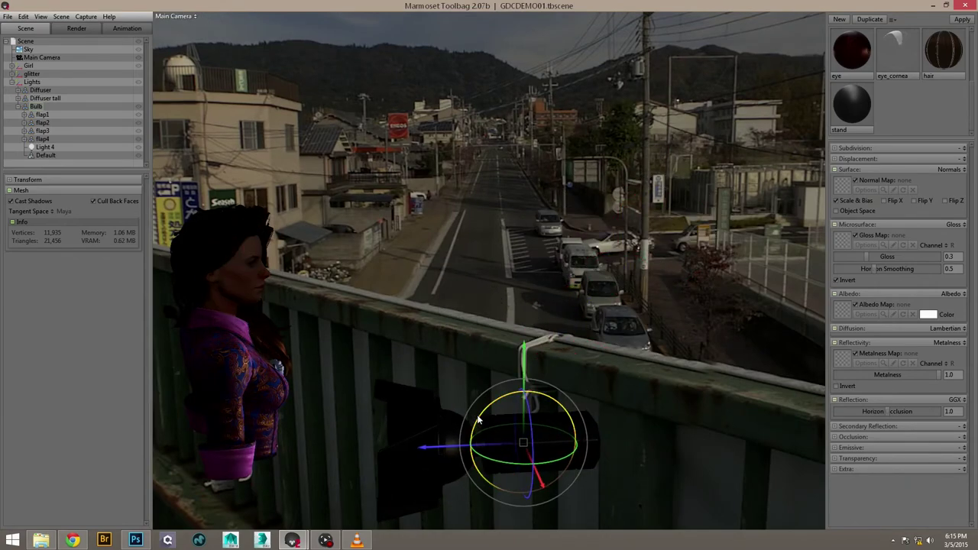
left_click_drag(478, 416, 409, 431)
right_click_drag(384, 344, 395, 415)
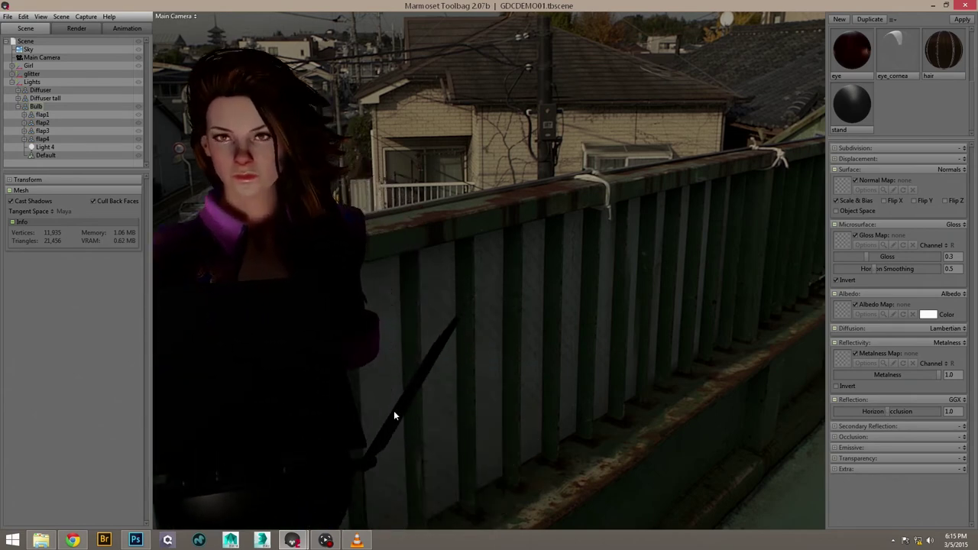
Raise the Bulb fixture above the character and rotate it to point down toward her from the front.
middle_click_drag(382, 291, 459, 381)
right_click_drag(458, 380, 486, 362)
left_click_drag(509, 373, 453, 185)
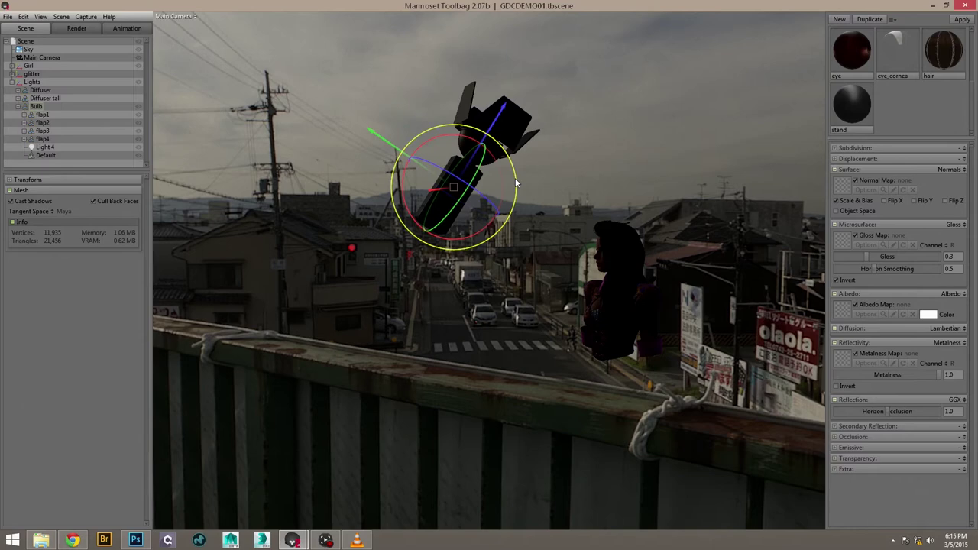
left_click_drag(516, 179, 468, 356)
left_click_drag(423, 286, 581, 264)
left_click_drag(494, 186, 407, 139)
Adjust the raised Bulb fixture's rotation so it aims down at the character, checking the light on her face.
right_click_drag(392, 146, 445, 306)
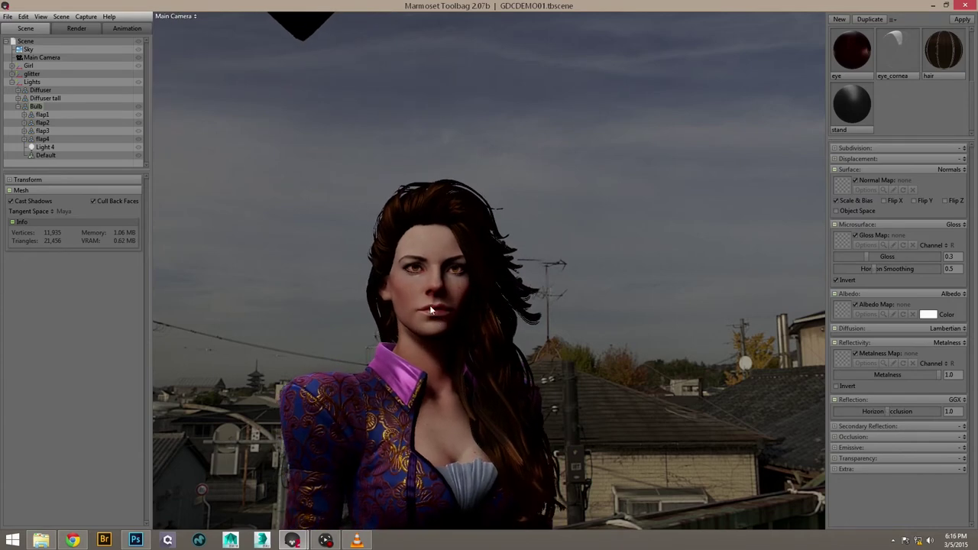
scroll(430, 309, "down", 3)
left_click_drag(430, 309, 404, 207)
scroll(404, 207, "down", 4)
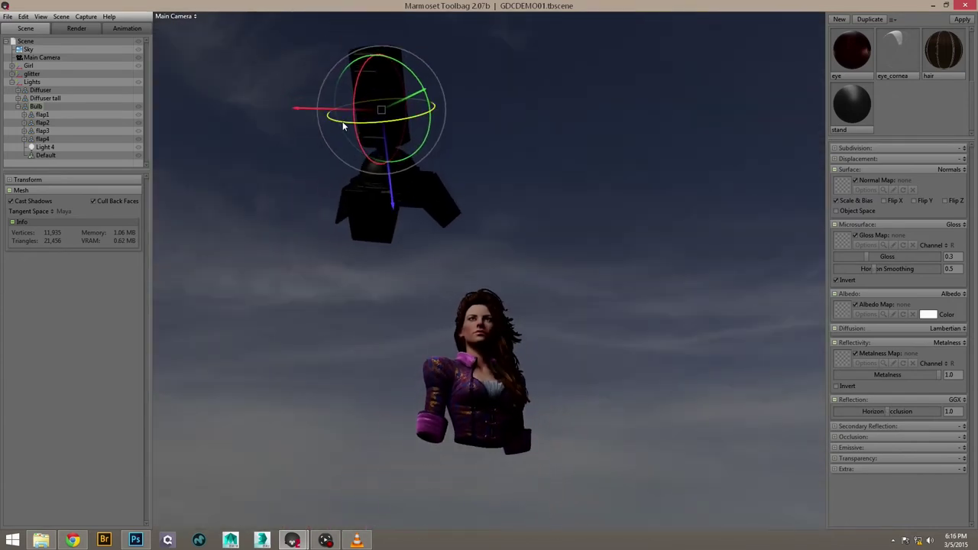
middle_click_drag(343, 123, 364, 151)
mouse_move(435, 157)
left_mouse_down()
mouse_move(437, 147)
mouse_move(434, 159)
left_mouse_up()
right_click_drag(393, 170, 399, 242)
middle_click_drag(399, 242, 384, 207)
left_click_drag(385, 207, 354, 226)
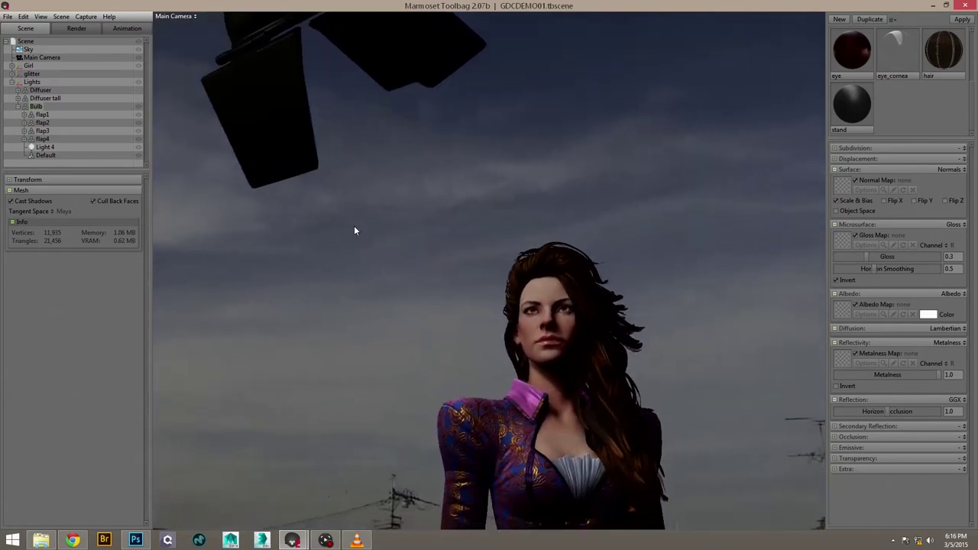
scroll(354, 231, "down", 6)
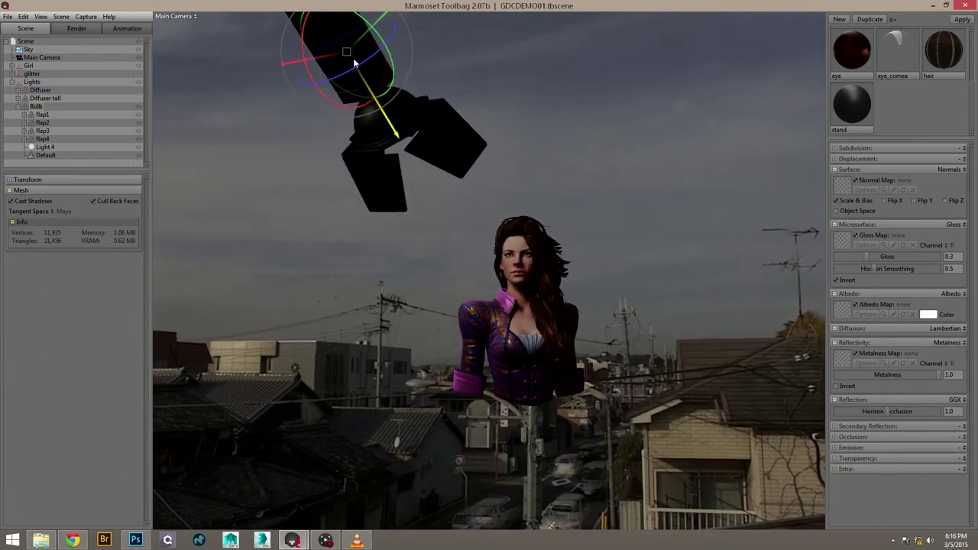
Shift the raised Bulb fixture farther to the character's side and inspect the shading on her face up close.
left_click_drag(354, 63, 508, 184)
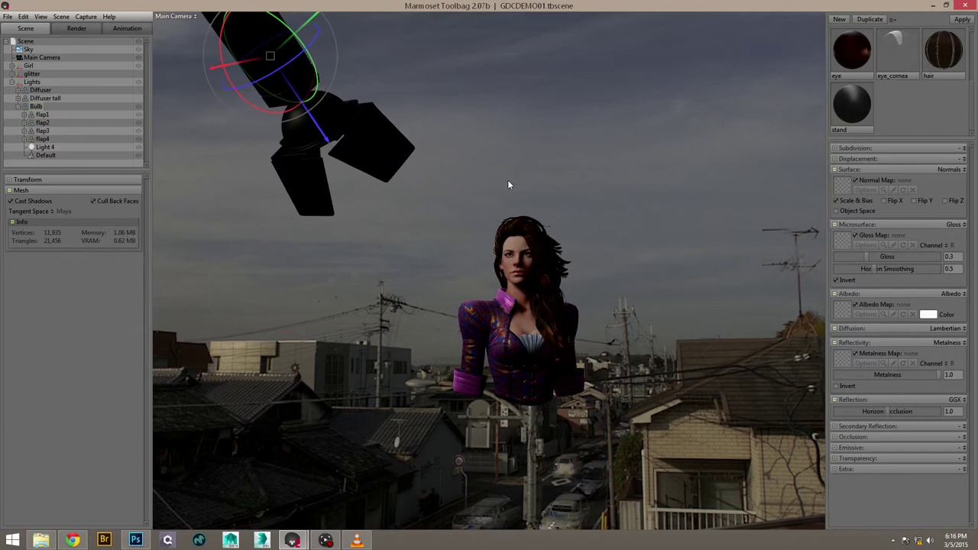
right_click_drag(508, 181, 564, 290)
middle_click_drag(564, 290, 505, 265)
right_click_drag(505, 264, 461, 277)
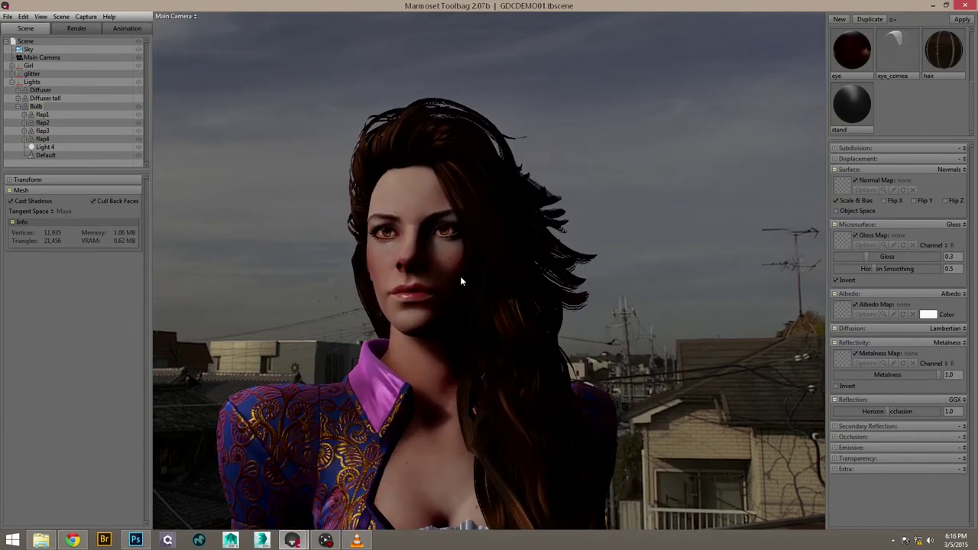
left_click_drag(460, 281, 461, 260)
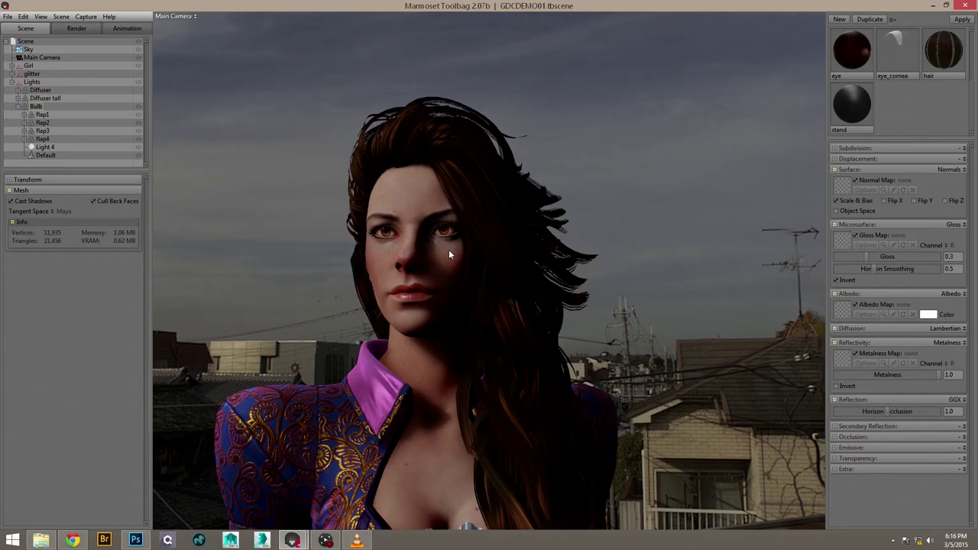
scroll(431, 322, "down", 6)
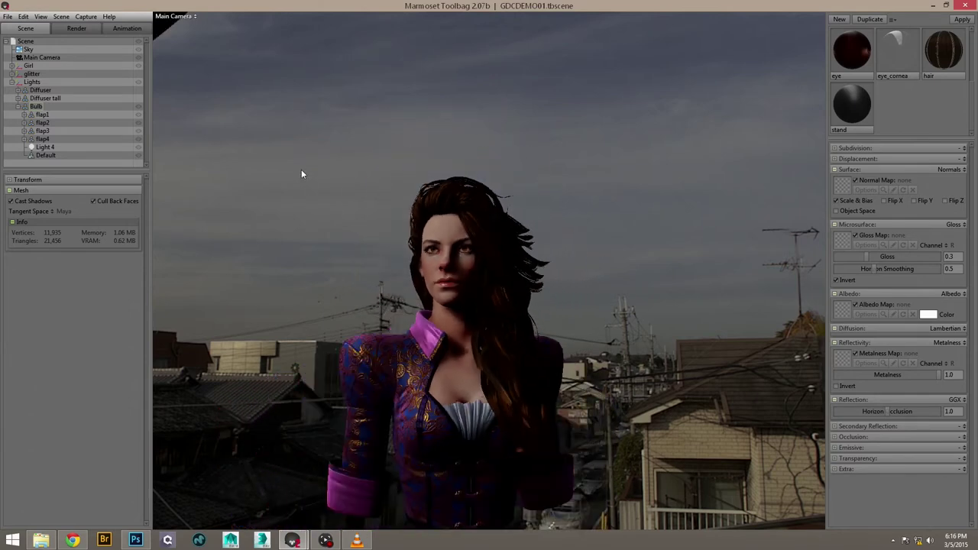
Hide the Bulb fixture and show the Diffuser fixture.
middle_click_drag(397, 235, 448, 275)
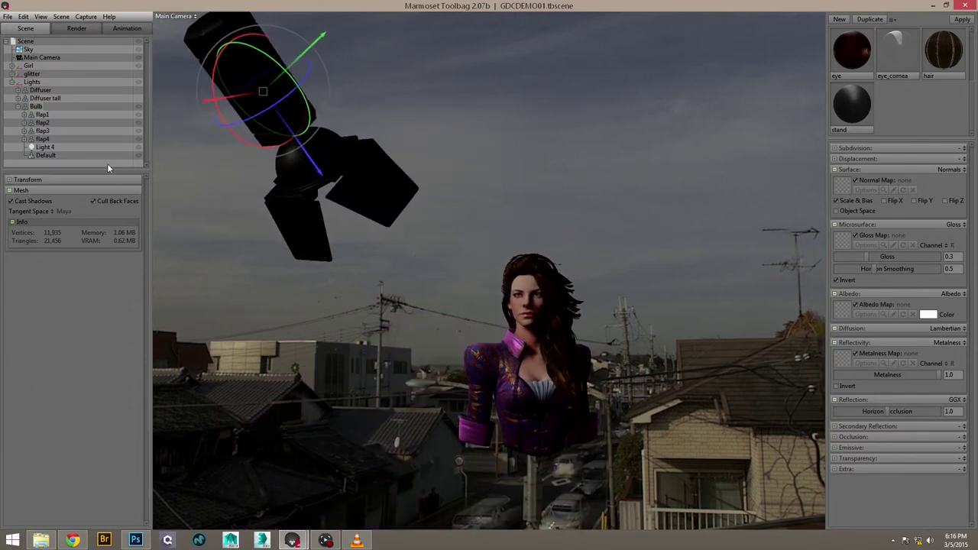
left_click(139, 106)
left_click(138, 90)
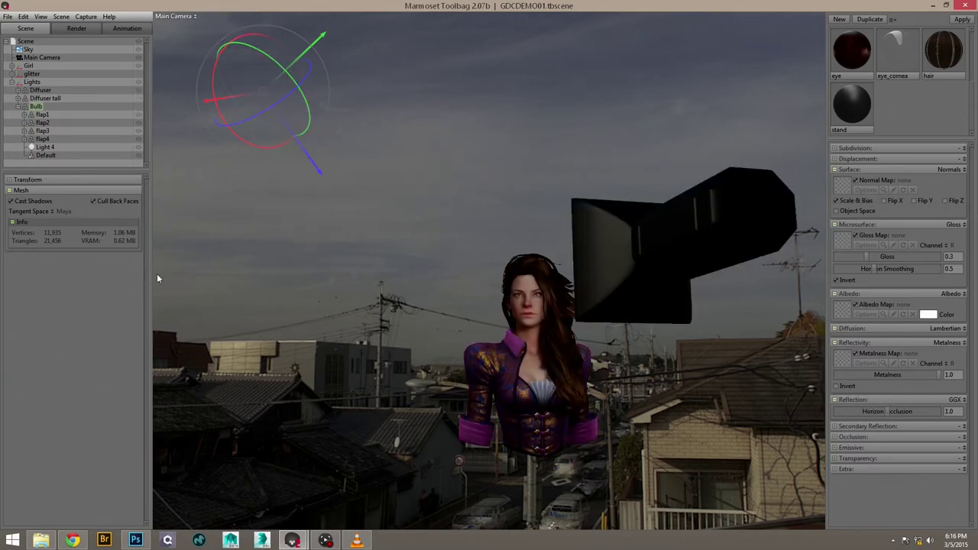
Select the Diffuser fixture's body, move it behind the character, and rotate its panel to face her back.
left_click_drag(589, 331, 540, 217)
left_click(384, 366)
left_click_drag(561, 183, 768, 146)
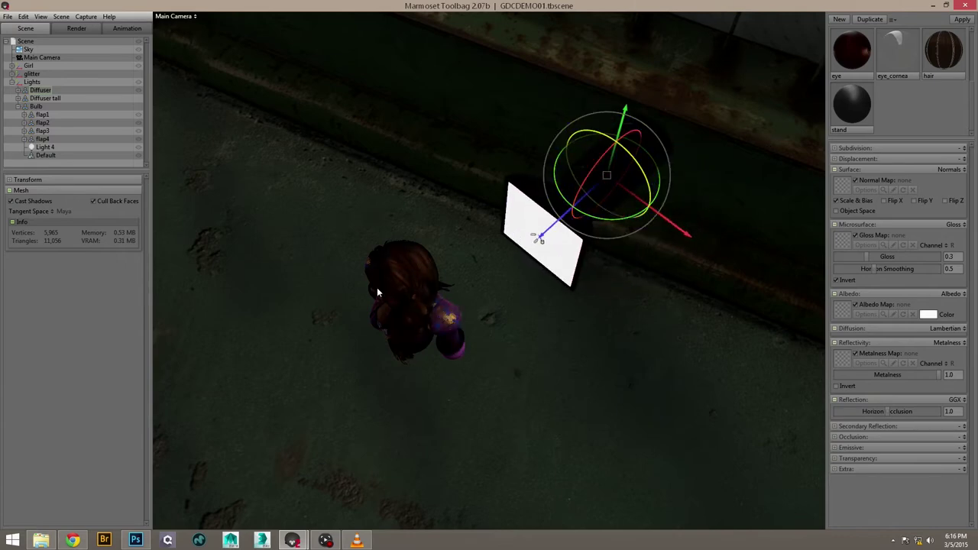
left_click_drag(377, 287, 490, 296)
scroll(498, 296, "down", 4)
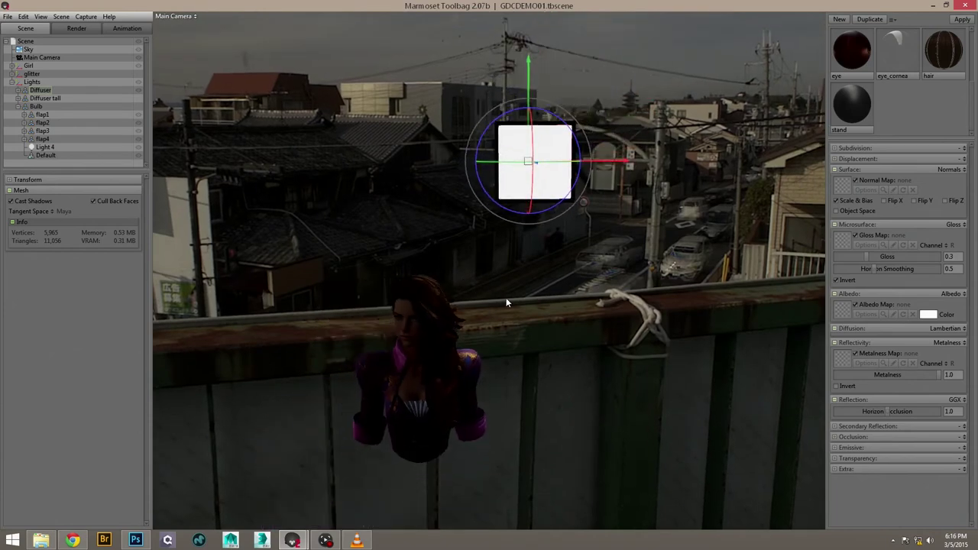
middle_click_drag(506, 299, 497, 277)
left_click_drag(521, 145, 359, 354)
scroll(479, 281, "up", 3)
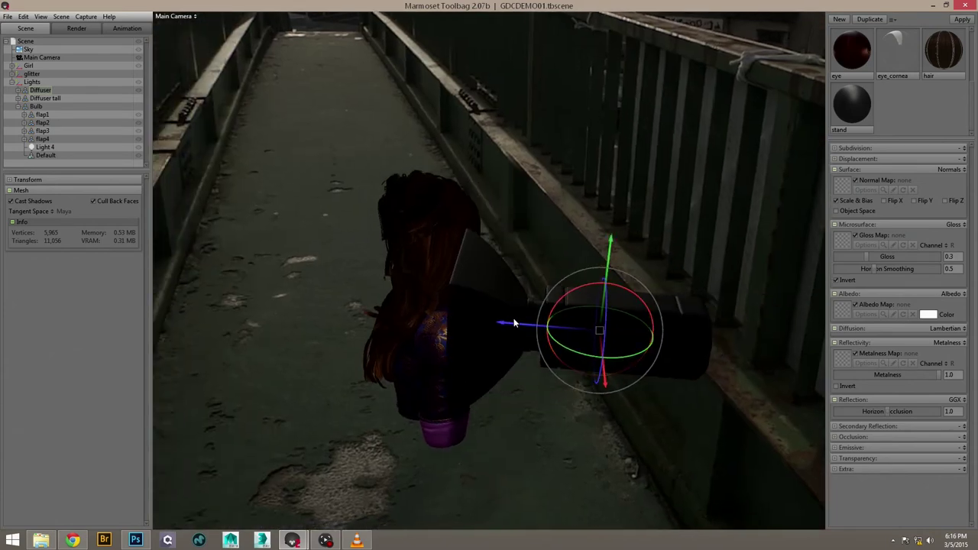
Pull the Diffuser fixture farther back from the character along its facing direction.
left_click_drag(512, 326, 718, 330)
left_click_drag(414, 341, 519, 335)
scroll(501, 343, "down", 2)
middle_click_drag(466, 354, 479, 317)
scroll(479, 317, "up", 3)
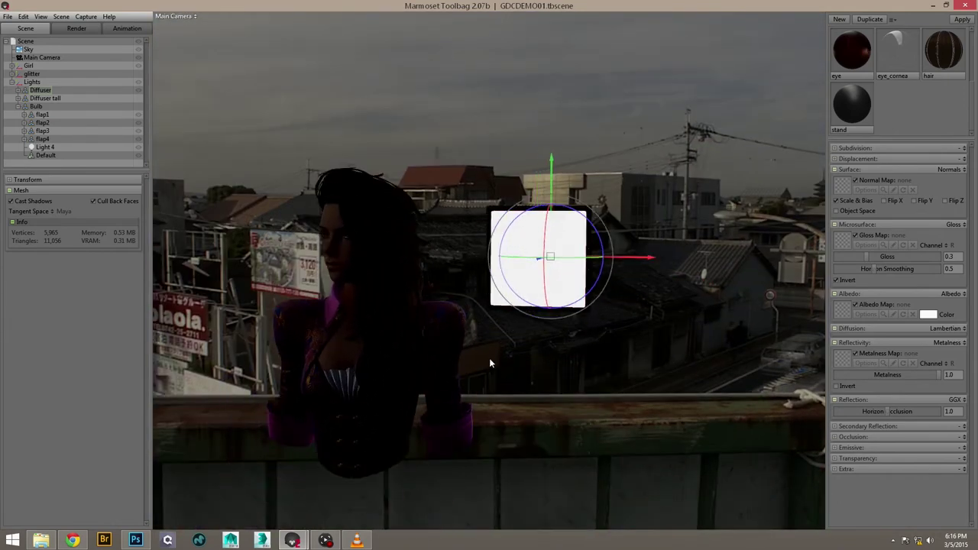
Select the Diffuser fixture's light and raise its brightness to 6.508.
left_click(491, 363)
left_click(533, 270)
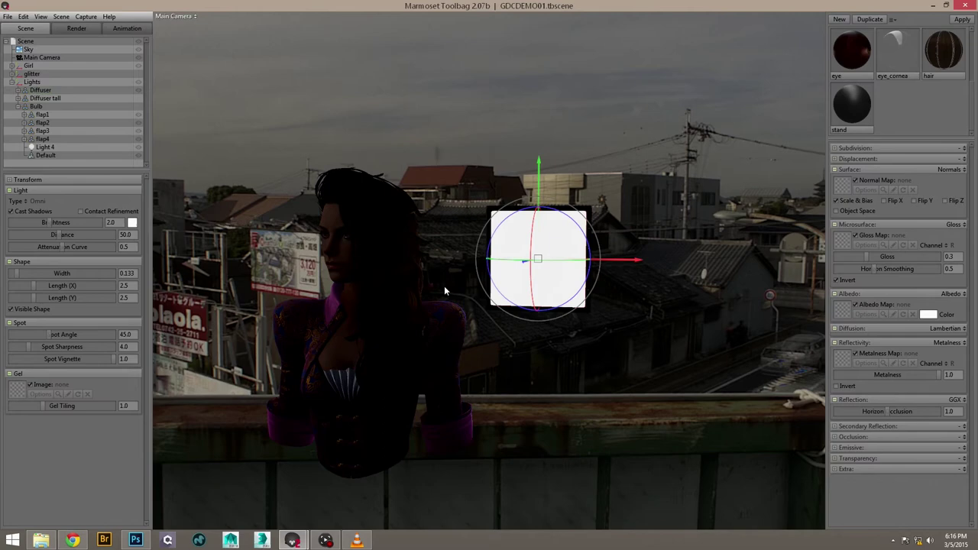
left_click_drag(51, 225, 58, 223)
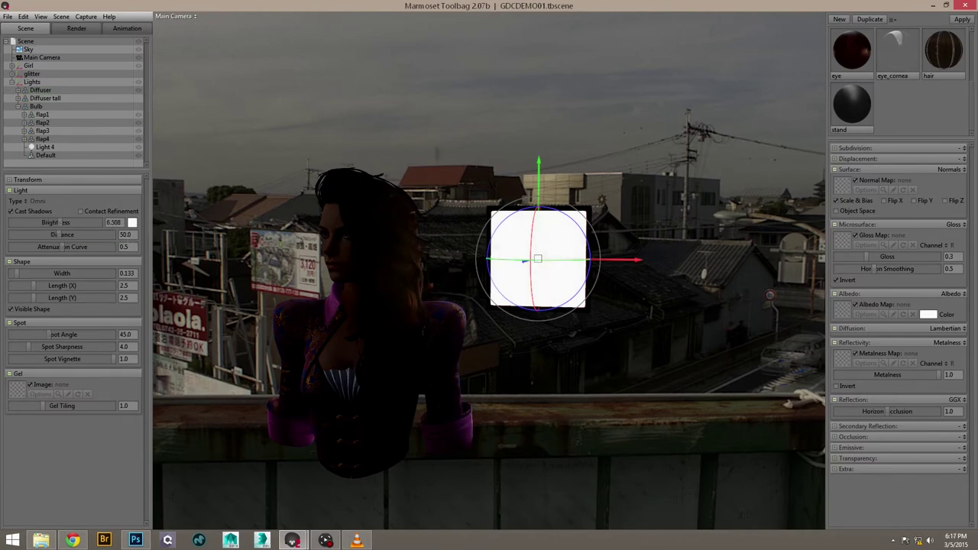
Change the Diffuser light's color to a pale cyan.
left_click(133, 223)
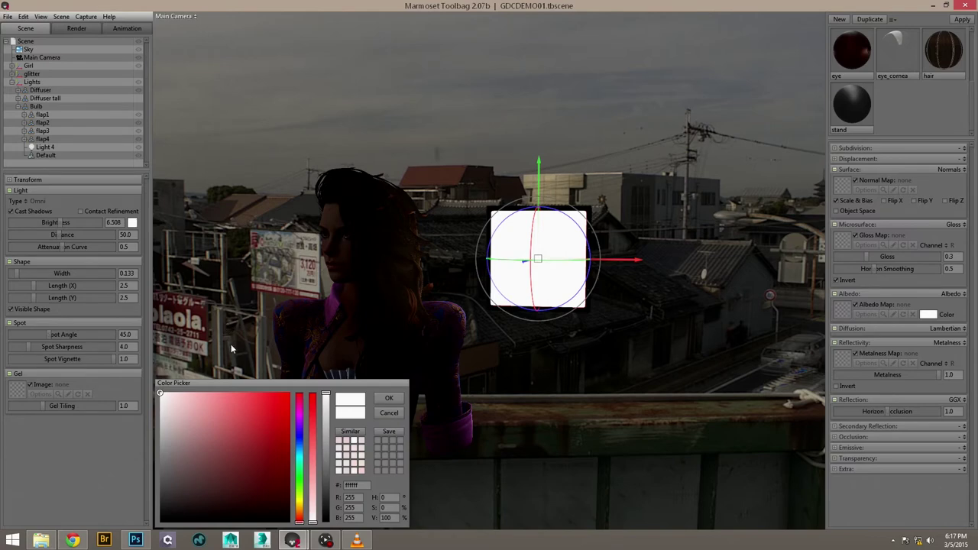
left_click(297, 451)
left_click(297, 457)
left_click(171, 403)
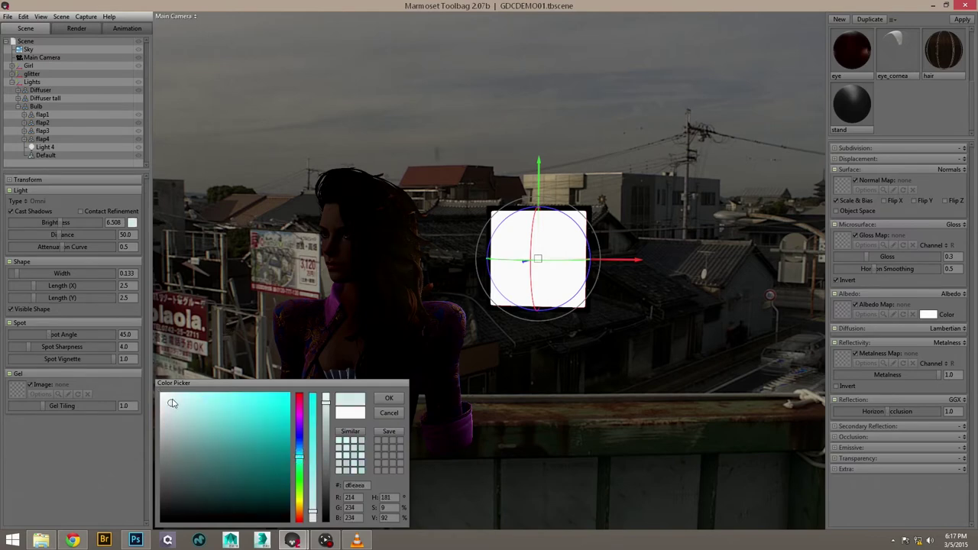
left_click(390, 399)
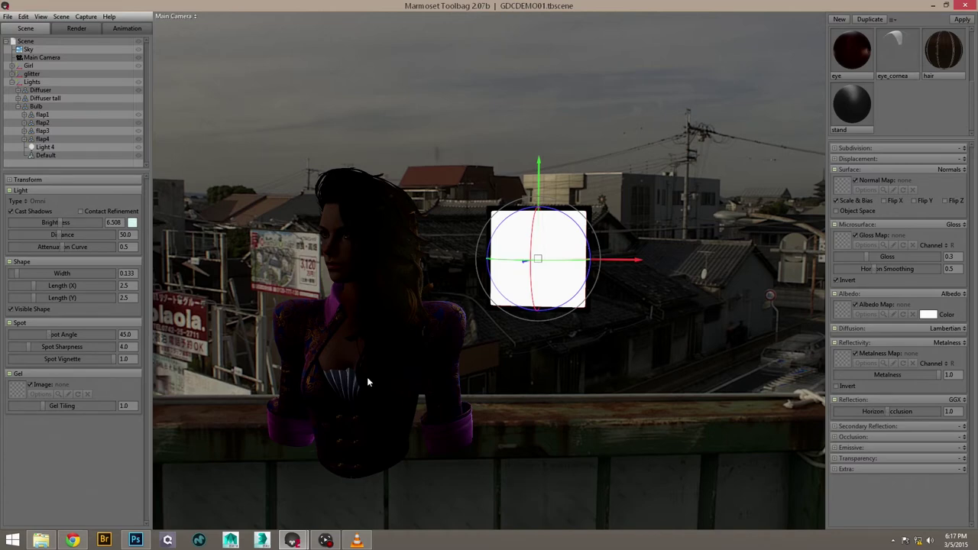
Hide the sky to examine the Diffuser's rim light on the character by itself.
left_click(139, 49)
middle_click_drag(323, 199, 291, 182)
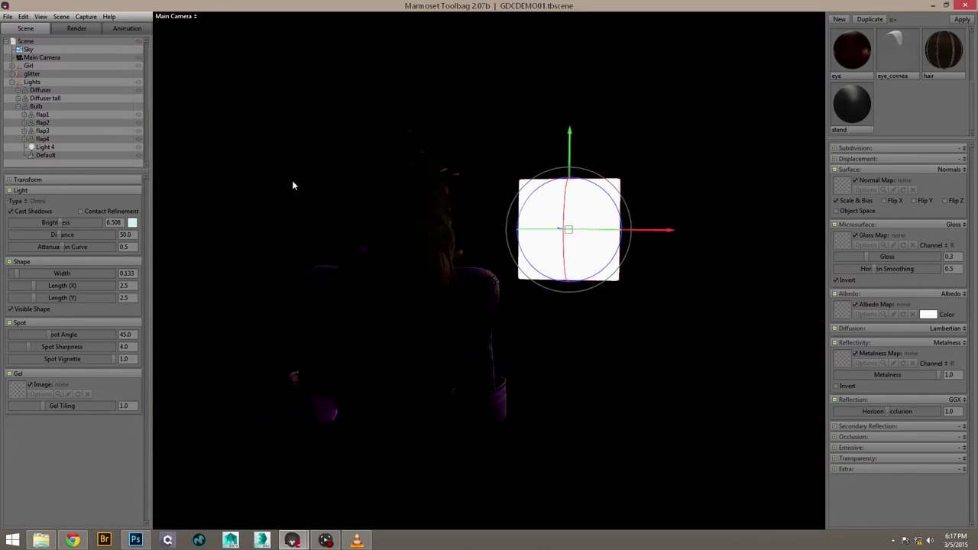
left_click_drag(292, 182, 310, 175)
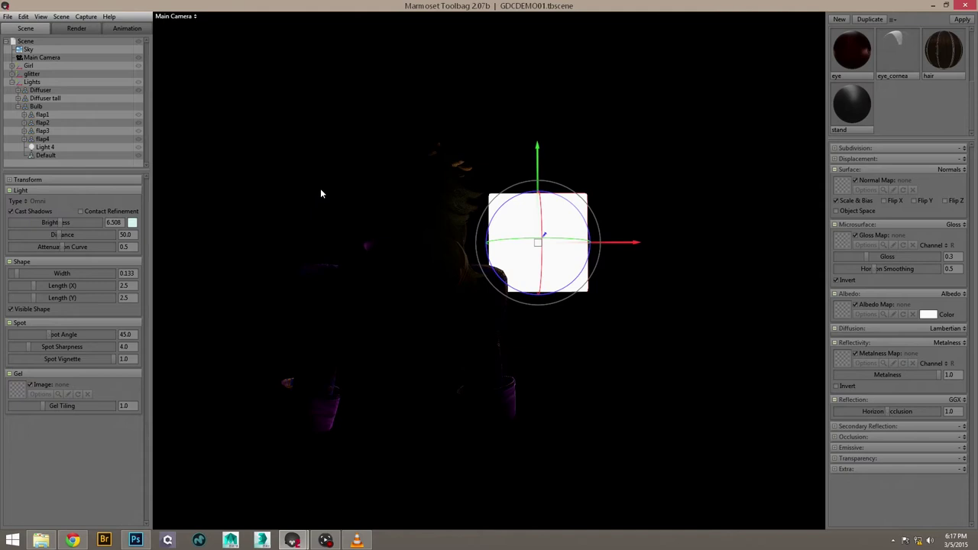
Try moving the Diffuser's light sideways away from its fixture, undo the move, and clear the selection.
left_click_drag(542, 246, 630, 236)
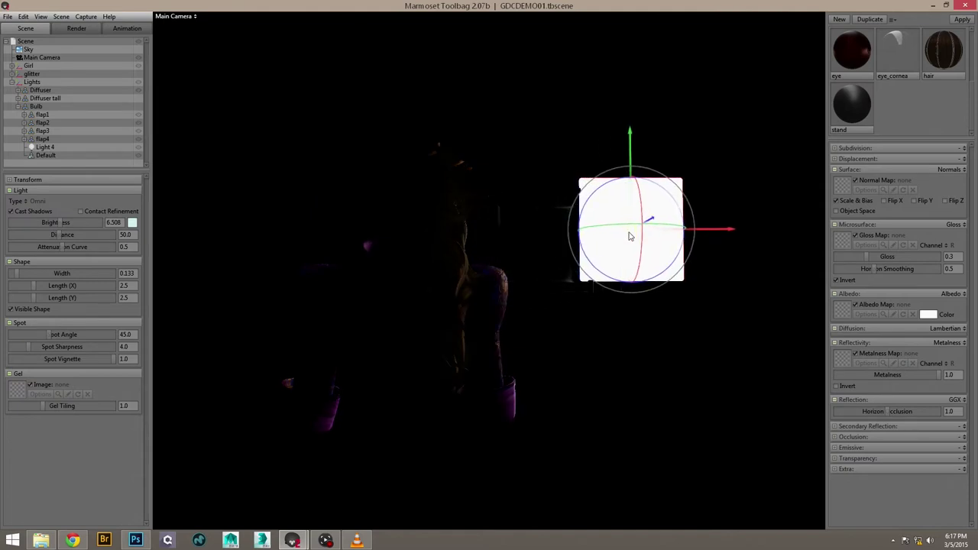
key("ctrl+z")
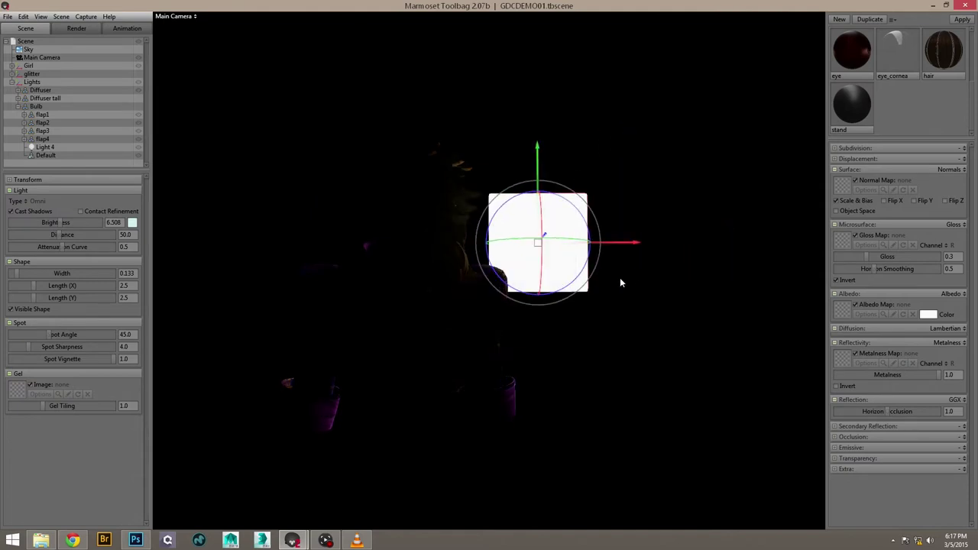
left_click(622, 281)
left_click_drag(631, 283, 592, 290)
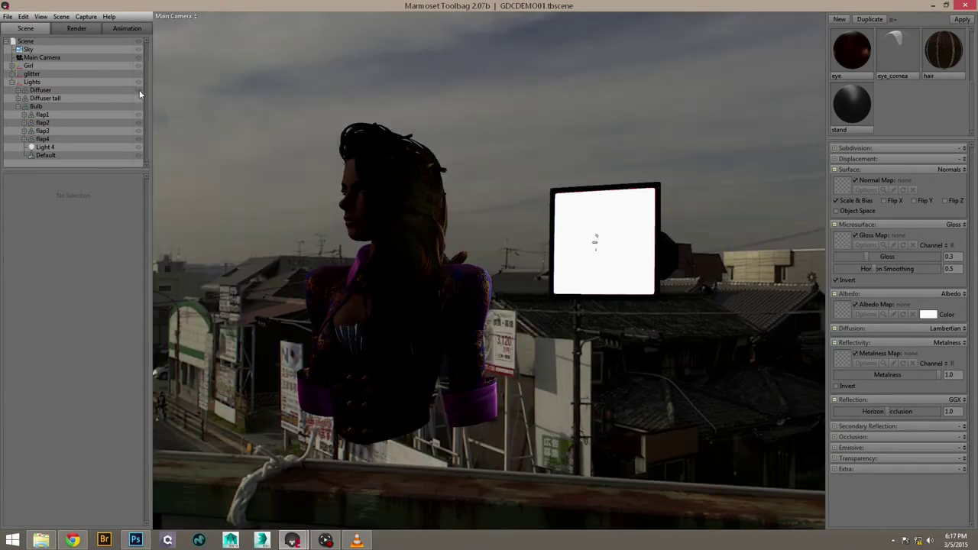
Hide the Diffuser fixture to compare the character without its rim light, and show it again.
left_click(139, 91)
left_click_drag(206, 221, 290, 216)
scroll(290, 215, "down", 3)
scroll(190, 127, "up", 1)
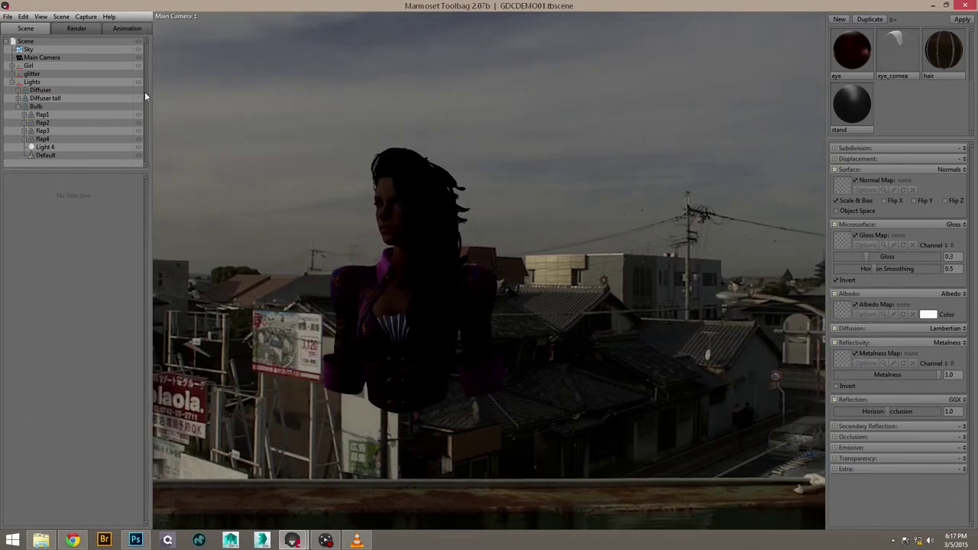
left_click(140, 91)
Try the Diffuser tall fixture with the Diffuser, and replace it with the Bulb fixture as the front light.
left_click(140, 97)
left_click(140, 107)
left_click_drag(278, 203, 361, 204)
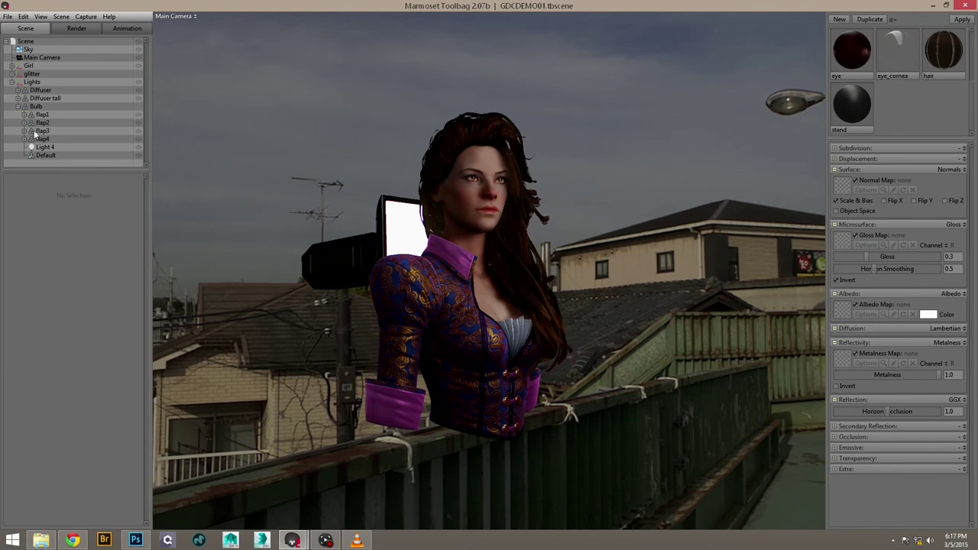
left_click(138, 98)
left_click(140, 106)
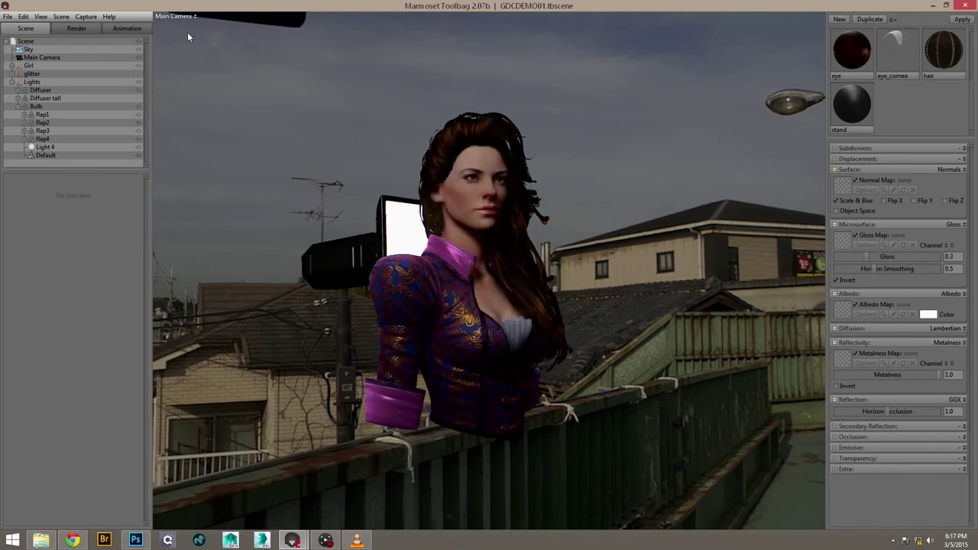
Select the sky and compare its effect on the character, raising its brightness to 1.284 and lowering it to 0.042.
left_click(28, 50)
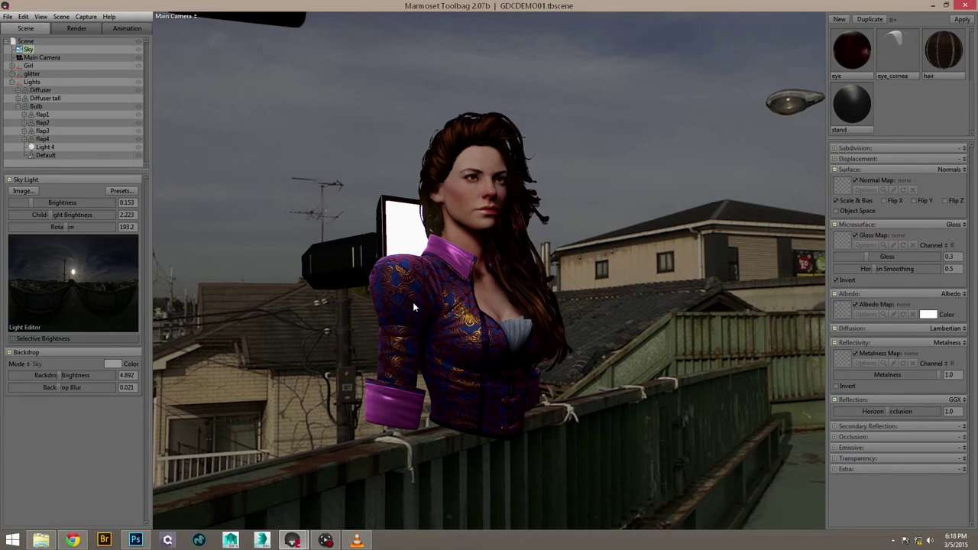
left_click_drag(413, 302, 356, 270)
scroll(353, 287, "up", 3)
middle_click_drag(354, 287, 399, 303)
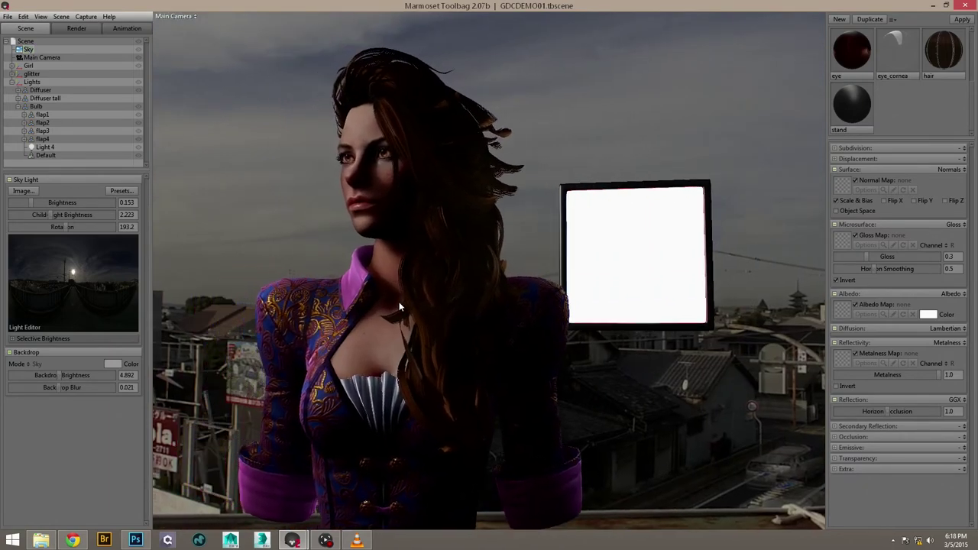
left_click_drag(399, 304, 407, 281)
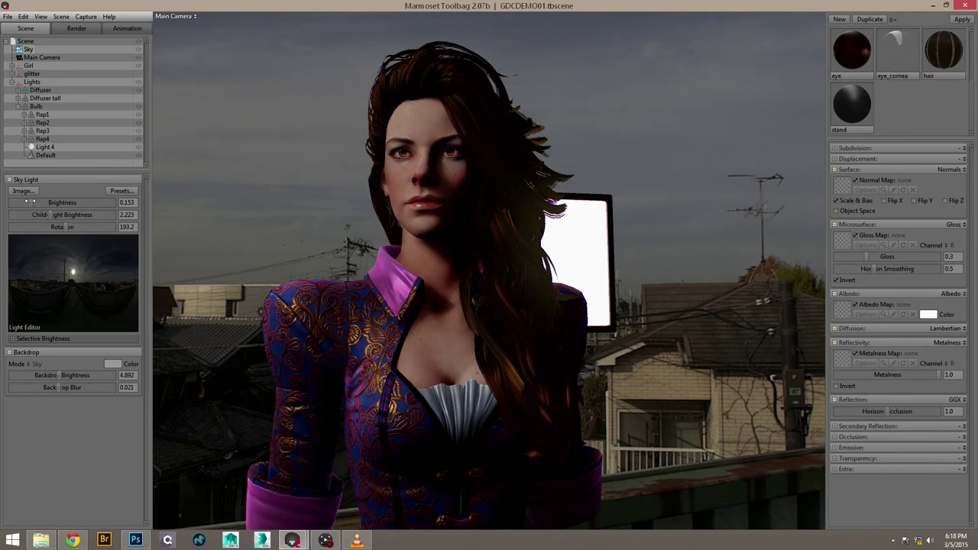
left_click_drag(29, 201, 46, 203)
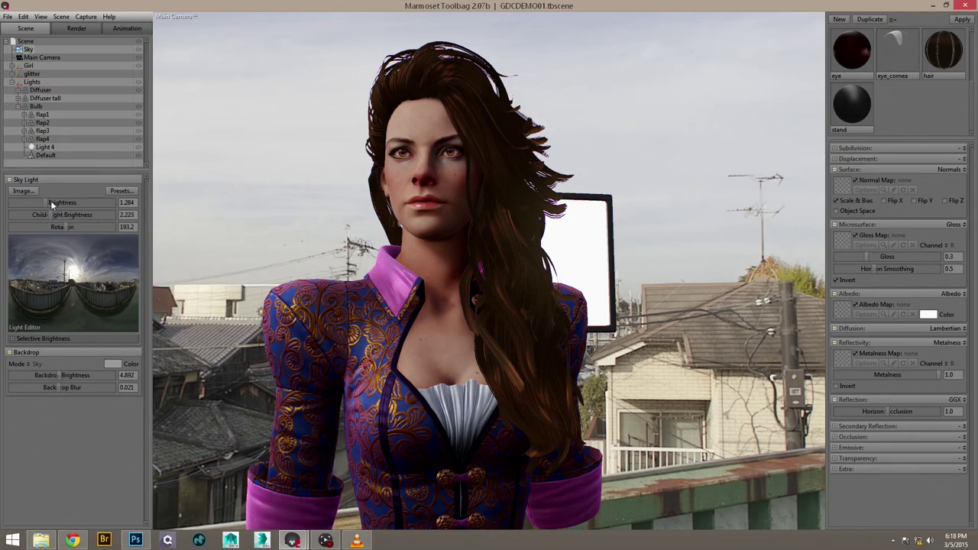
left_click_drag(51, 202, 26, 205)
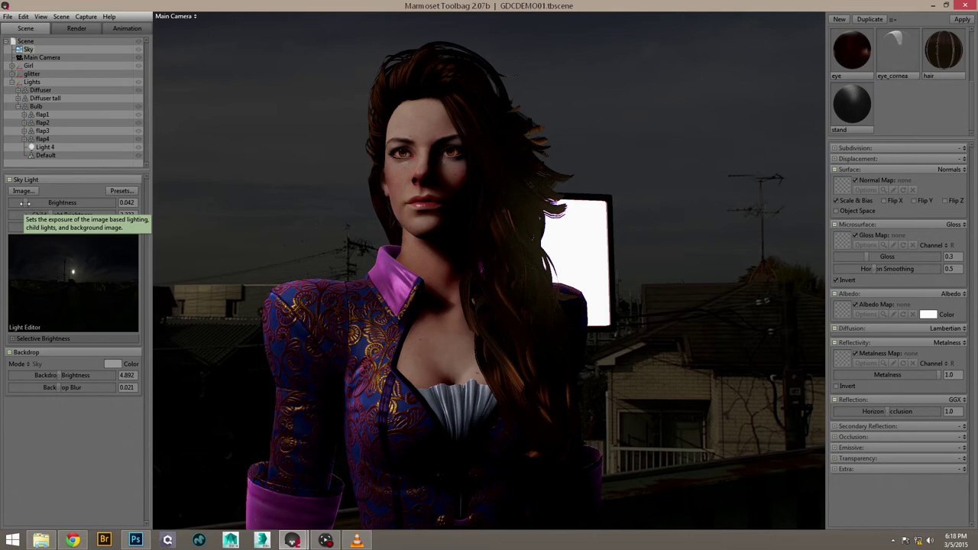
Raise the sky's brightness to 2.585 to compare its effect on the character, and lower it to 0.005.
left_click_drag(25, 202, 52, 204)
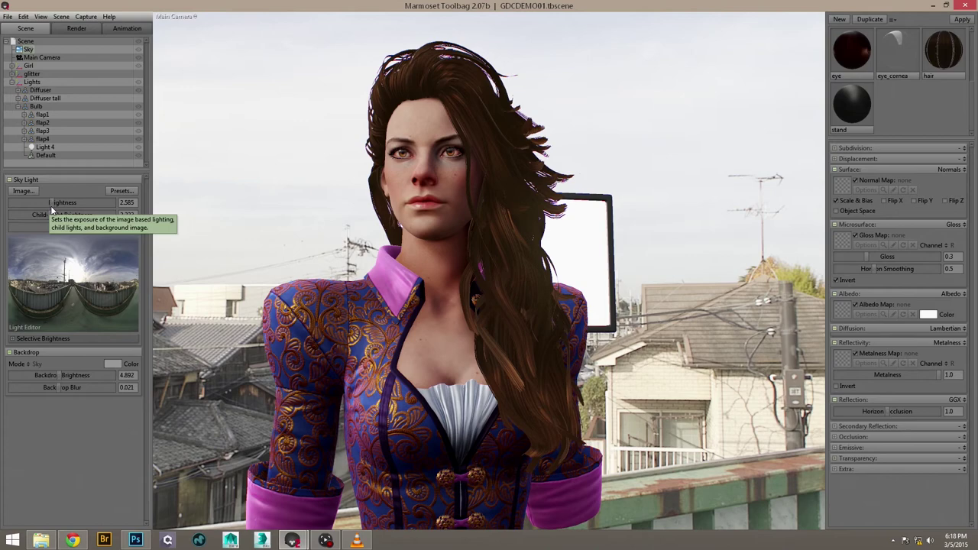
left_click_drag(53, 205, 18, 204)
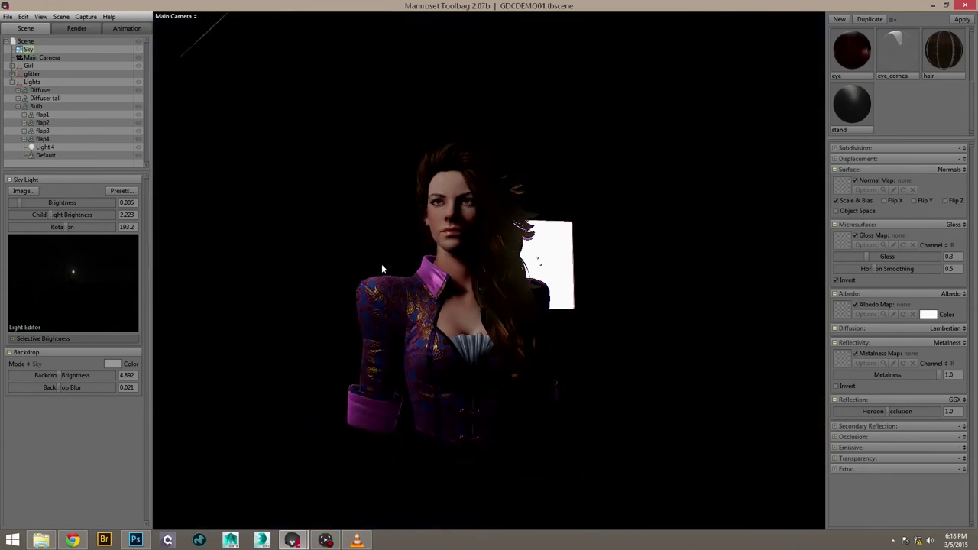
scroll(382, 264, "down", 1)
Add an omni light that casts shadows, and set its shape's Length (X) and Length (Y) to 0.802.
key("ctrl+l")
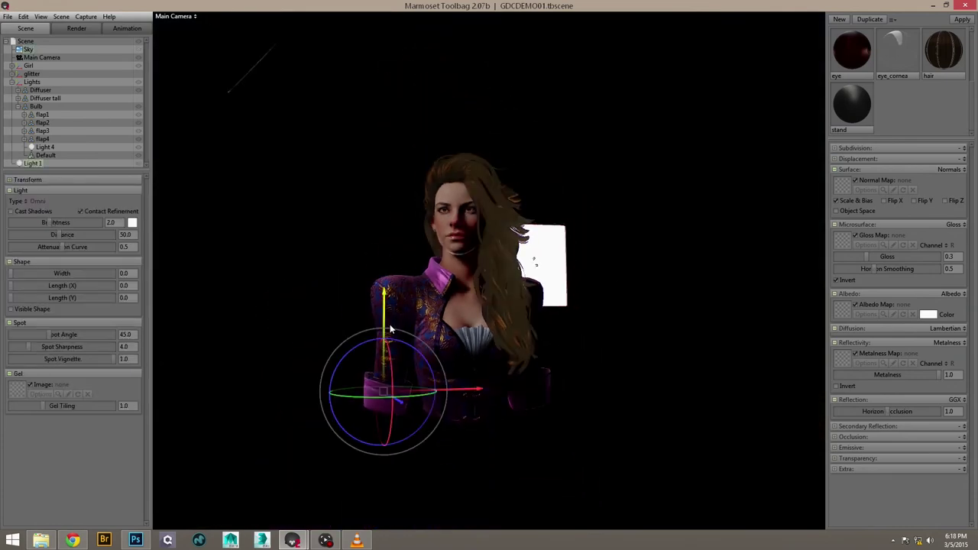
middle_click_drag(389, 324, 393, 311)
left_click(18, 211)
left_click_drag(397, 324, 422, 396, "alt")
right_click_drag(422, 395, 320, 256, "alt")
left_click_drag(320, 256, 512, 286, "alt")
right_click_drag(512, 286, 527, 347, "alt")
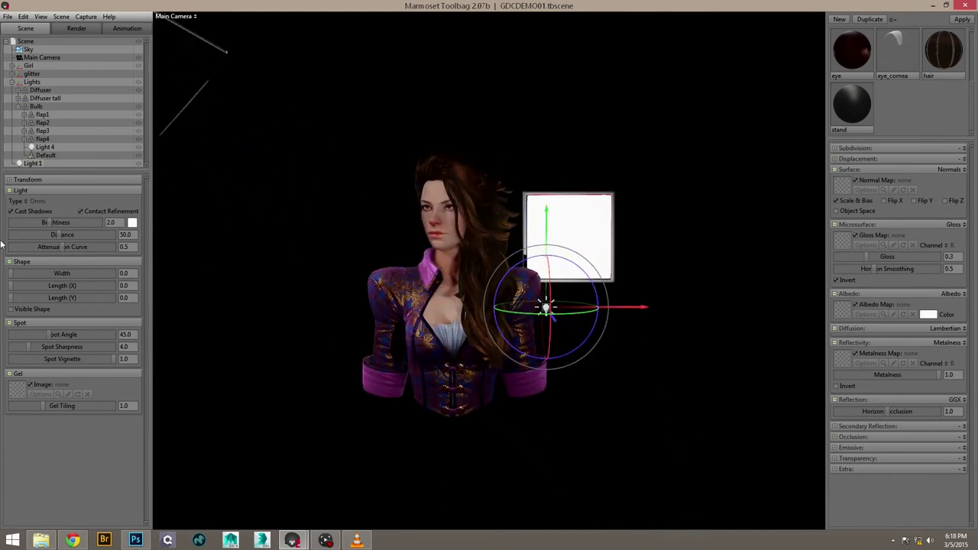
left_click_drag(12, 287, 28, 297)
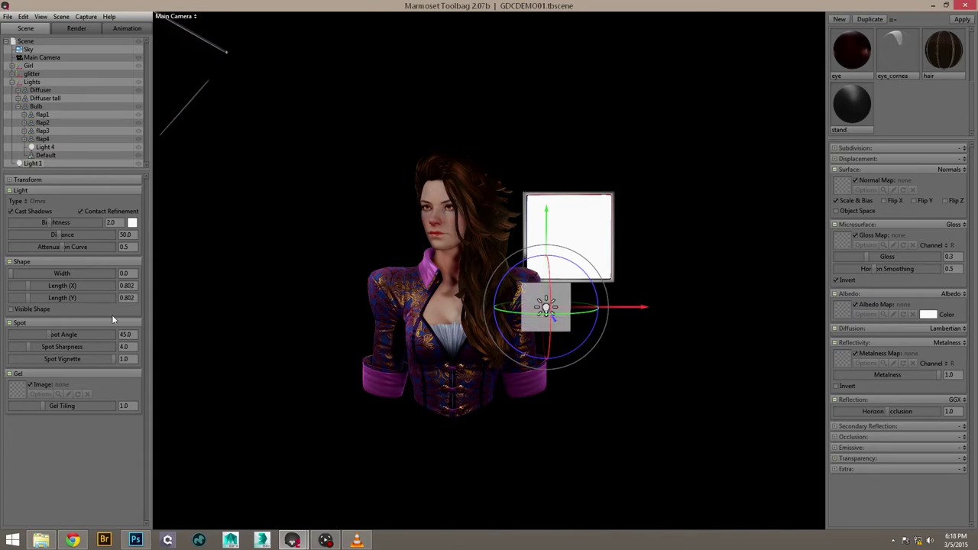
Place the new area light low in front of the character on her hair side, and check its effect on the face and eyes.
scroll(461, 291, "up", 5)
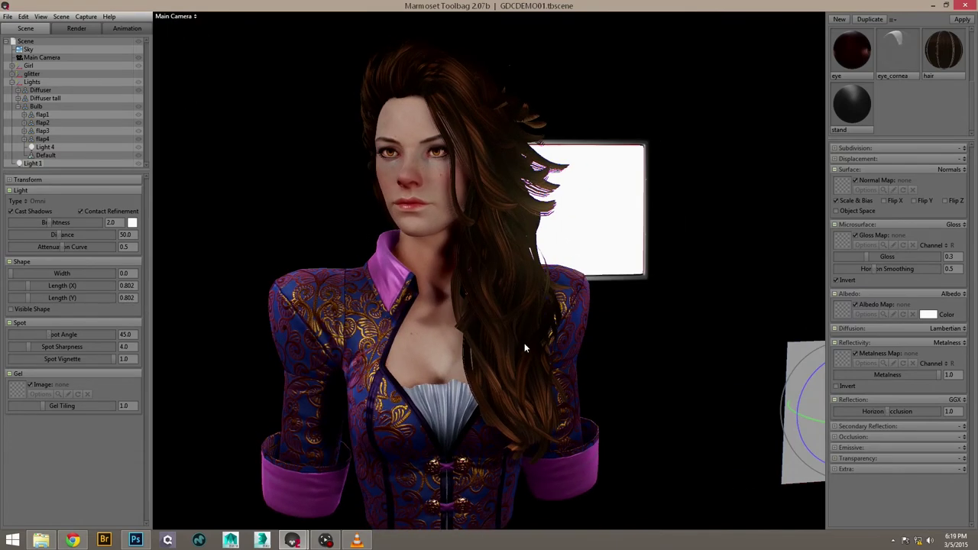
scroll(487, 336, "down", 3)
left_click_drag(653, 354, 395, 399)
scroll(396, 366, "up", 4)
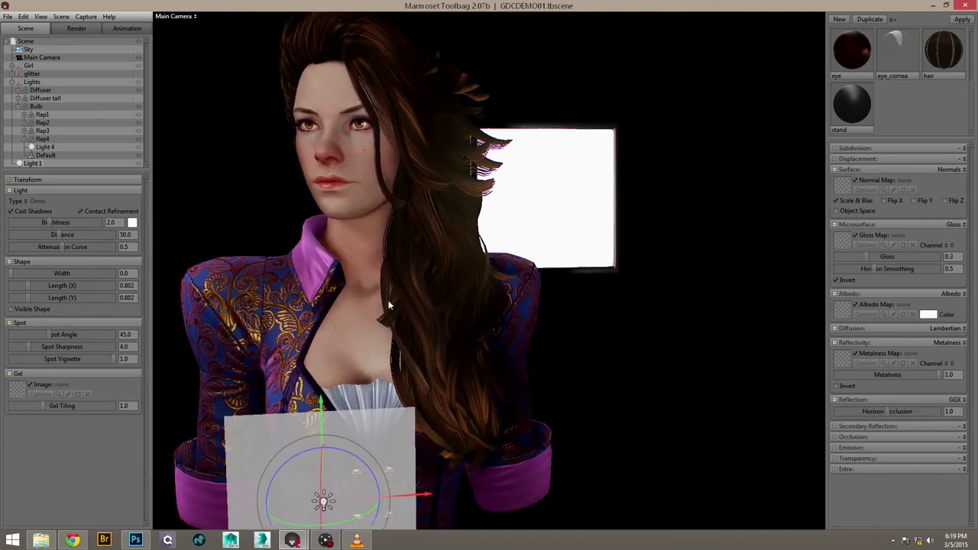
left_click_drag(329, 305, 408, 301, "alt")
scroll(407, 302, "down", 4)
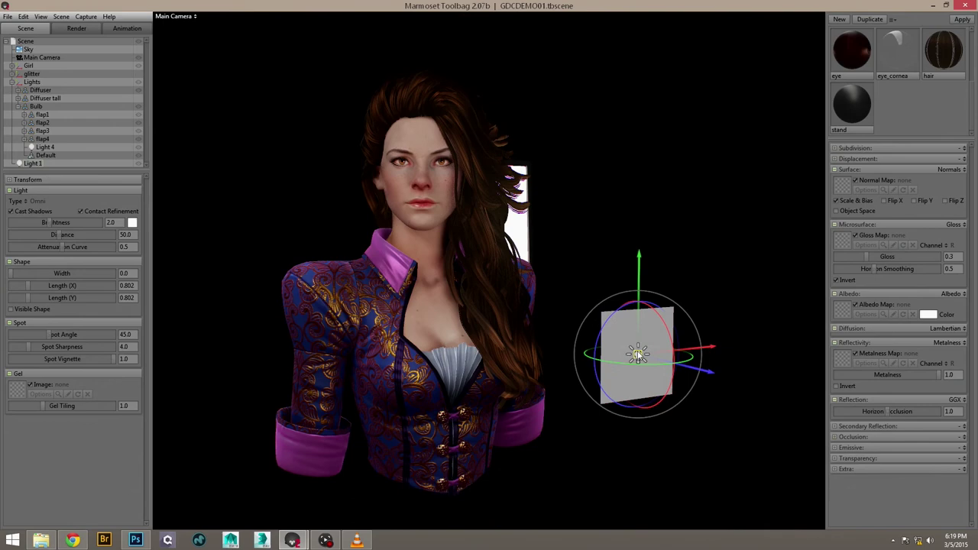
left_click_drag(646, 377, 649, 395)
scroll(482, 244, "up", 5)
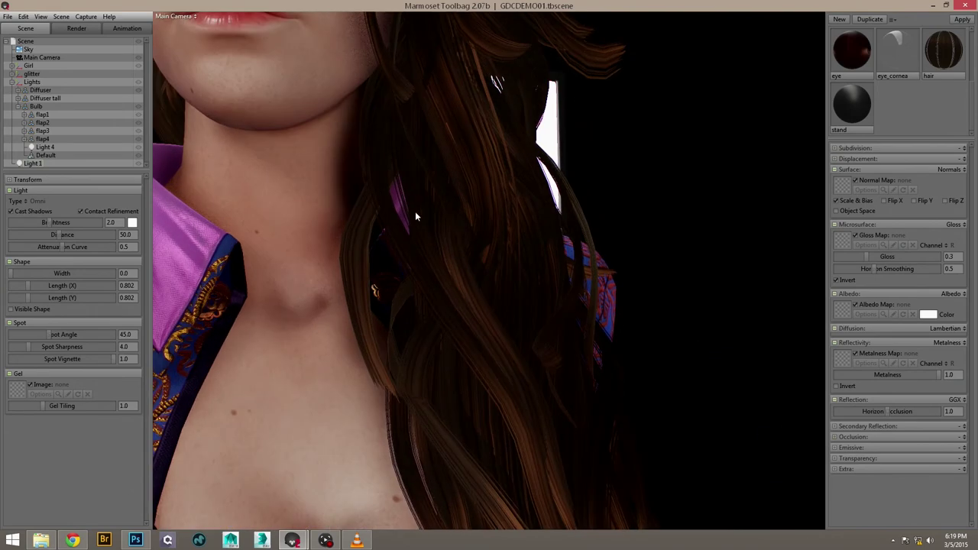
middle_click_drag(415, 211, 428, 305, "alt")
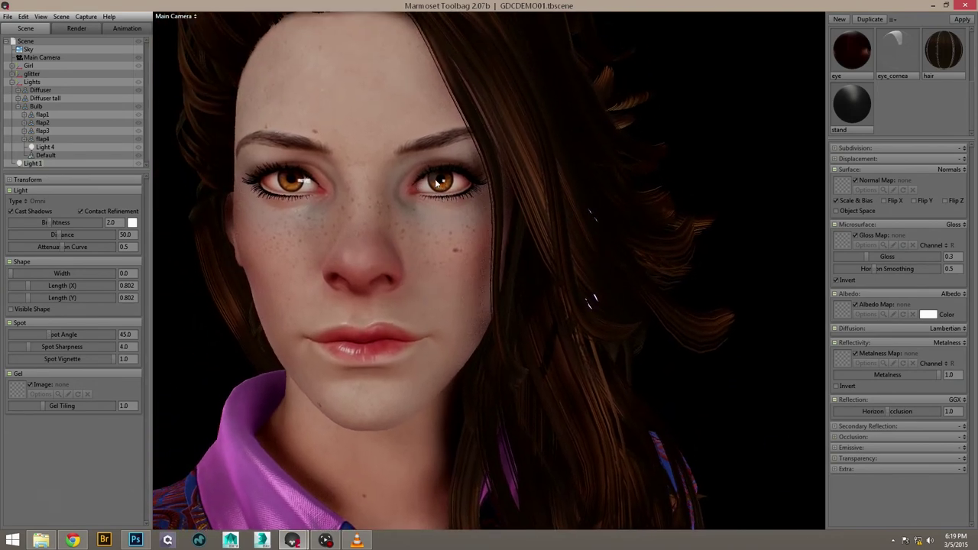
scroll(374, 258, "down", 10)
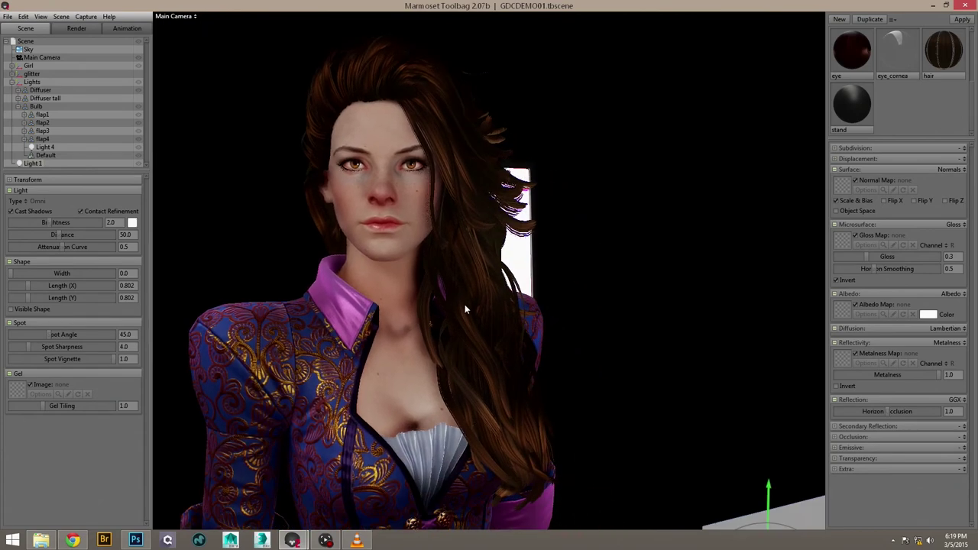
Duplicate the area light to the opposite side of the character at head height, and rotate the copy around its vertical axis.
left_click_drag(580, 376, 341, 175)
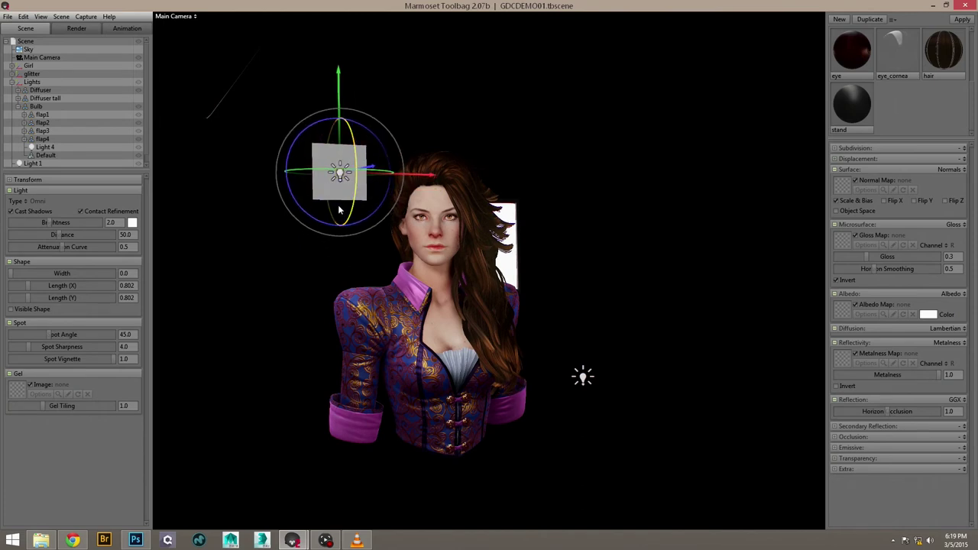
left_click_drag(340, 209, 342, 258, "alt")
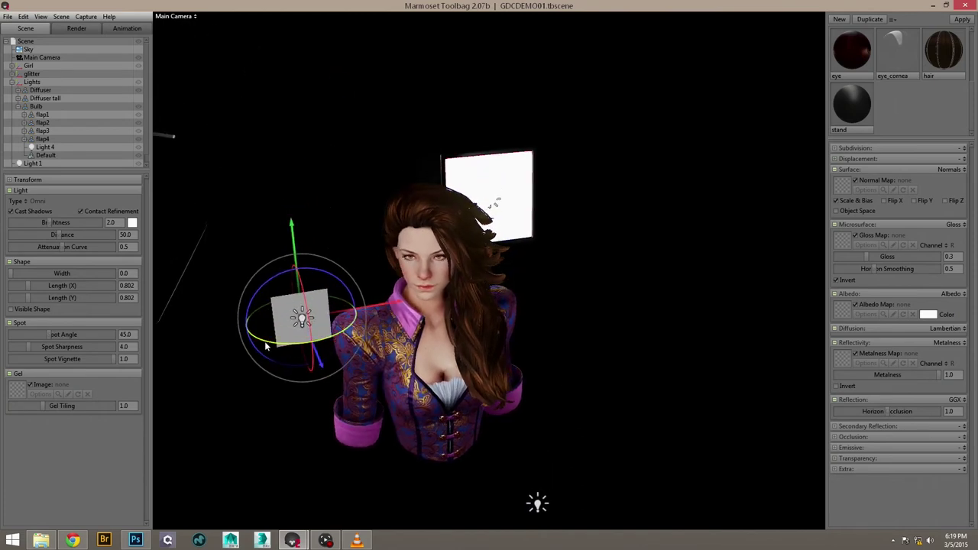
left_click_drag(266, 343, 234, 333)
right_click_drag(386, 263, 372, 313, "alt")
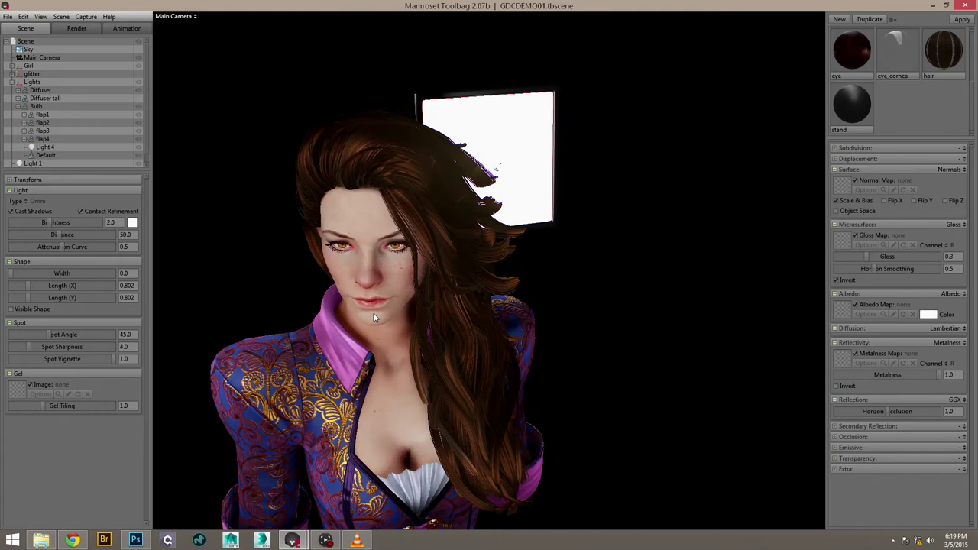
Move the duplicated area light sideways, farther out from above the character's head.
left_click_drag(373, 312, 395, 252, "alt")
right_click_drag(395, 252, 389, 230, "alt")
middle_click_drag(388, 230, 440, 317, "alt")
left_click_drag(440, 318, 398, 243, "alt")
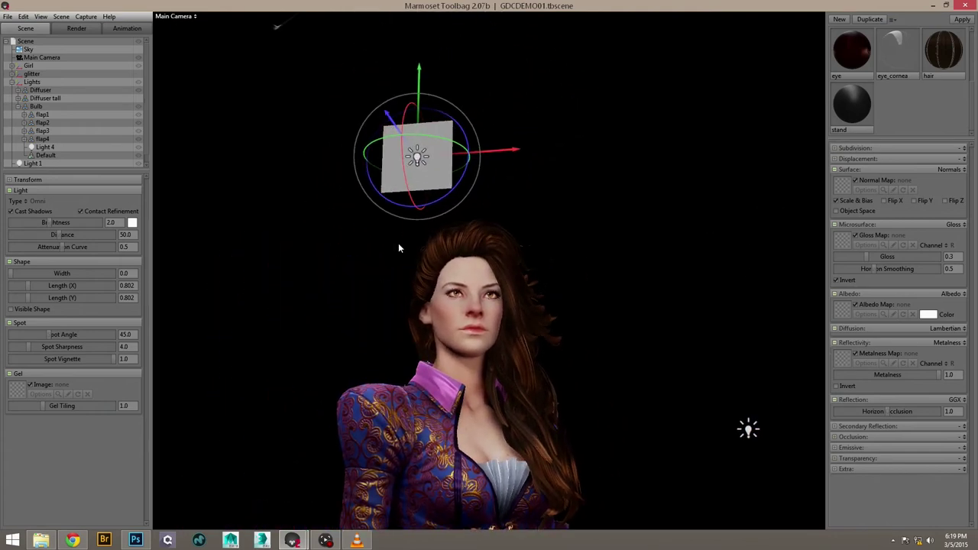
right_click_drag(398, 243, 409, 282, "alt")
left_click_drag(410, 282, 374, 208, "alt")
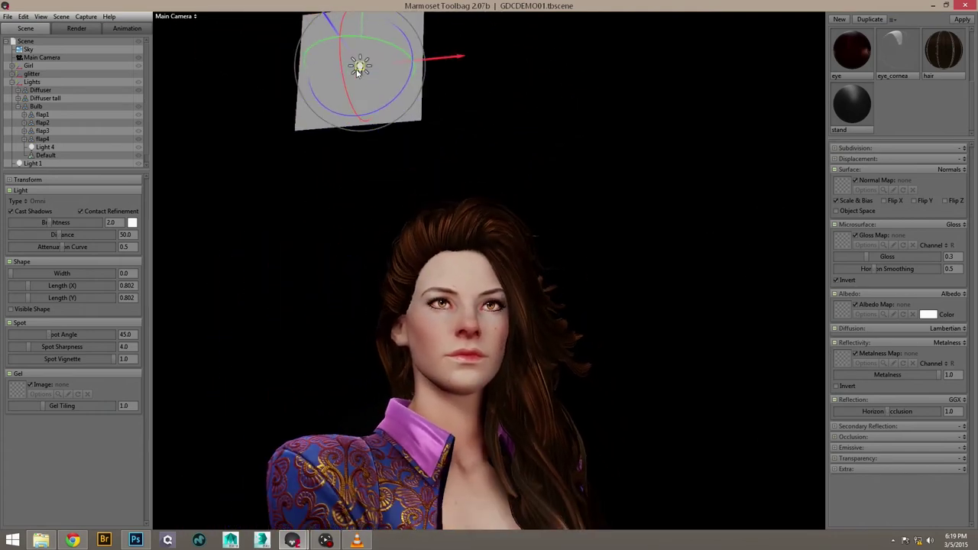
left_click_drag(359, 67, 275, 65)
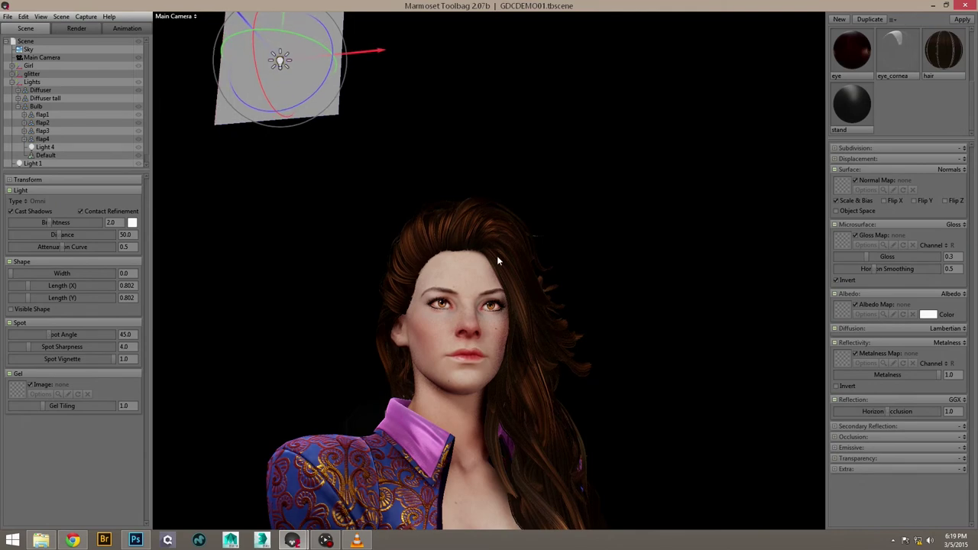
Examine the eye reflections and shading on the character's face and bust under the two added area lights.
right_click_drag(497, 255, 468, 306, "alt")
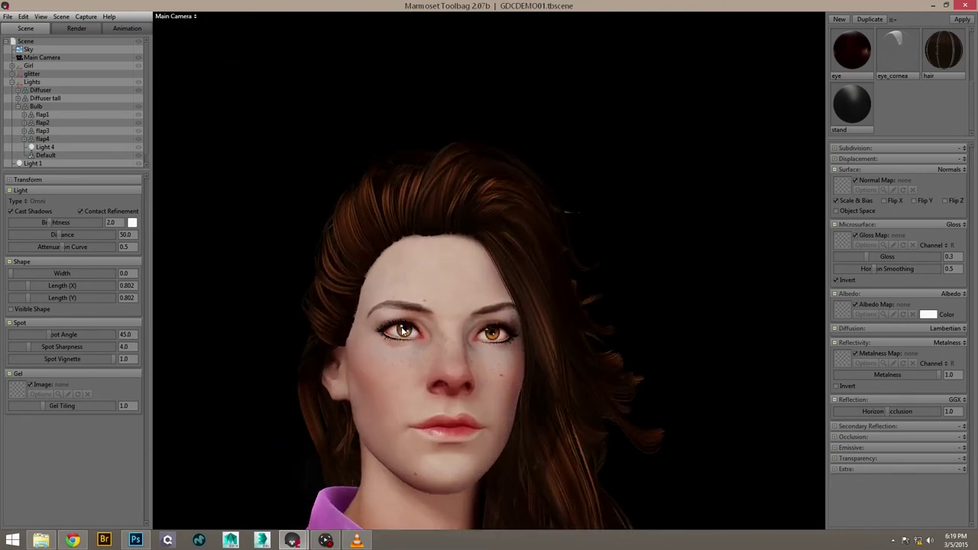
scroll(482, 366, "down", 2)
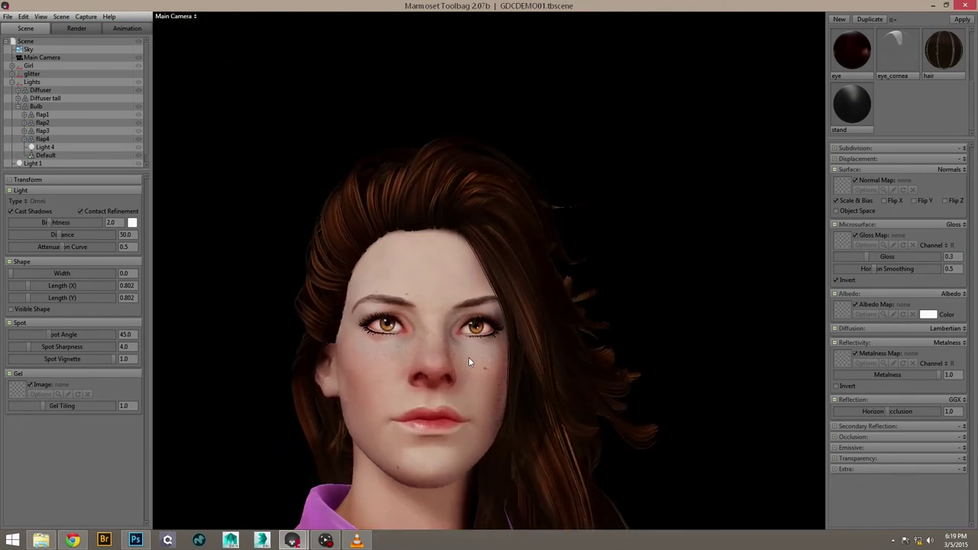
scroll(423, 348, "down", 5)
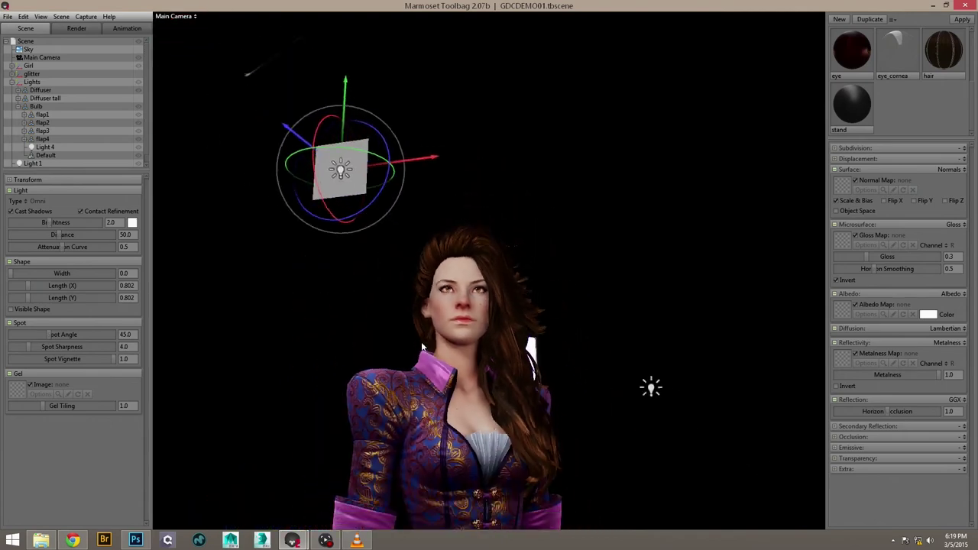
scroll(422, 346, "down", 2)
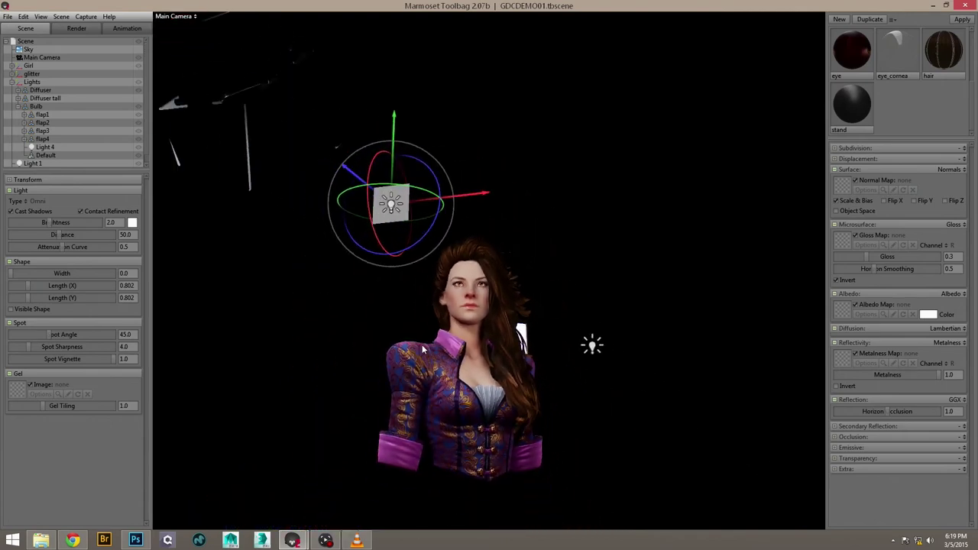
scroll(424, 329, "up", 3)
scroll(435, 351, "down", 1)
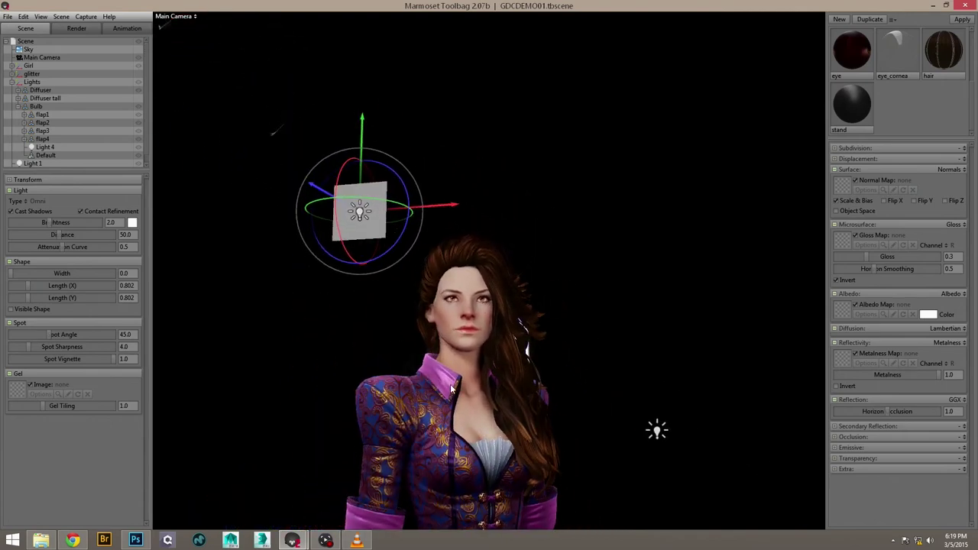
middle_click_drag(451, 388, 420, 307)
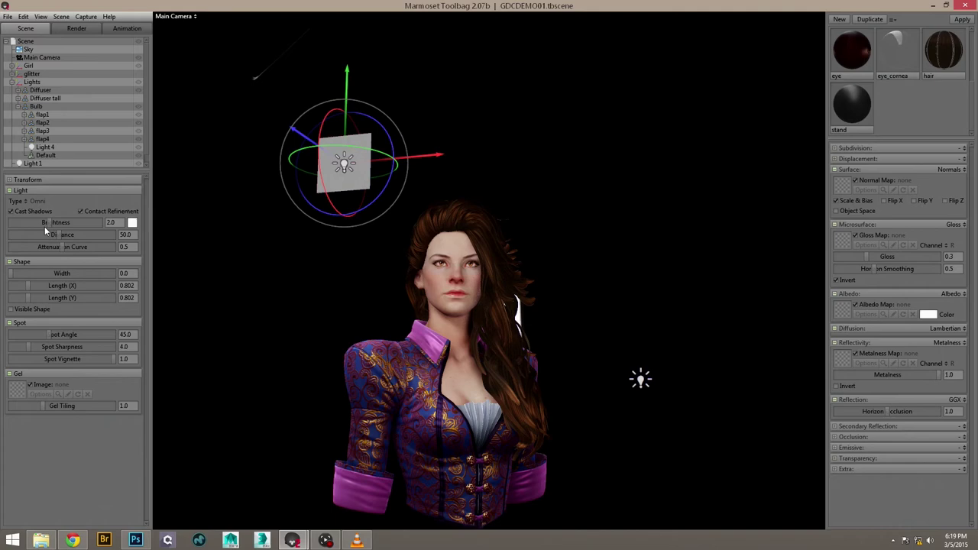
Dim the duplicated area light, trying a brightness of 0.052 and settling on 0.111.
left_click_drag(48, 223, 30, 223)
right_click_drag(447, 274, 483, 348, "alt")
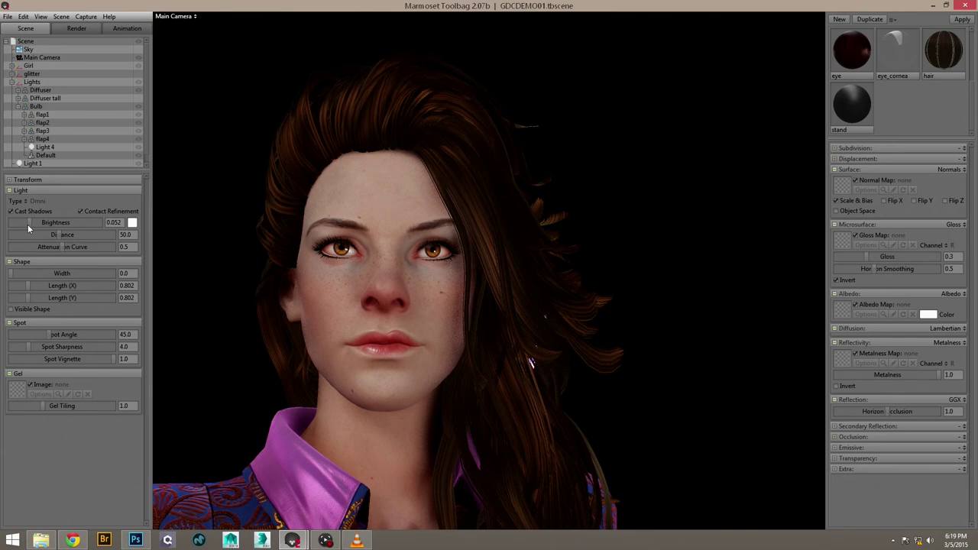
left_click_drag(28, 223, 33, 230)
right_click_drag(544, 403, 466, 330, "alt")
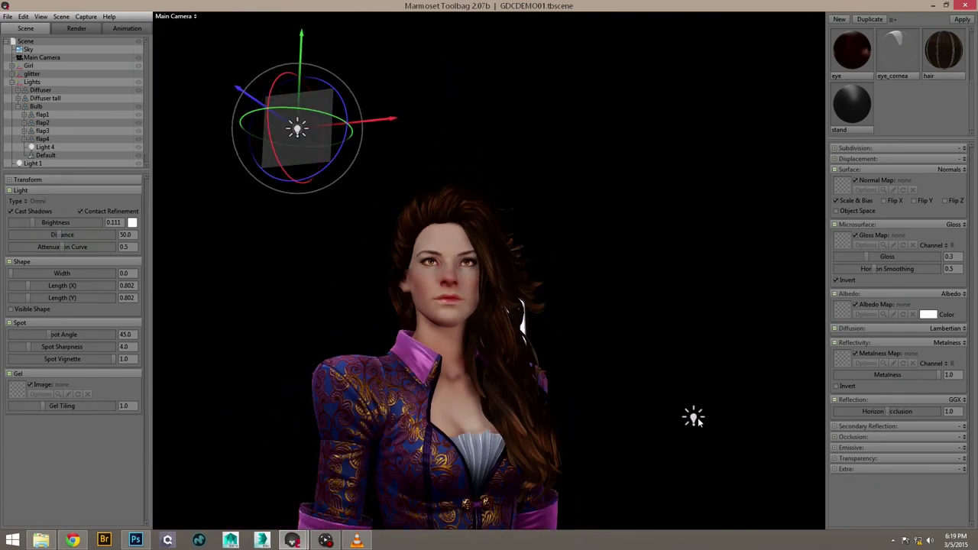
Select the original area light low in front of the character and reduce its brightness to 0.156.
left_click(695, 419)
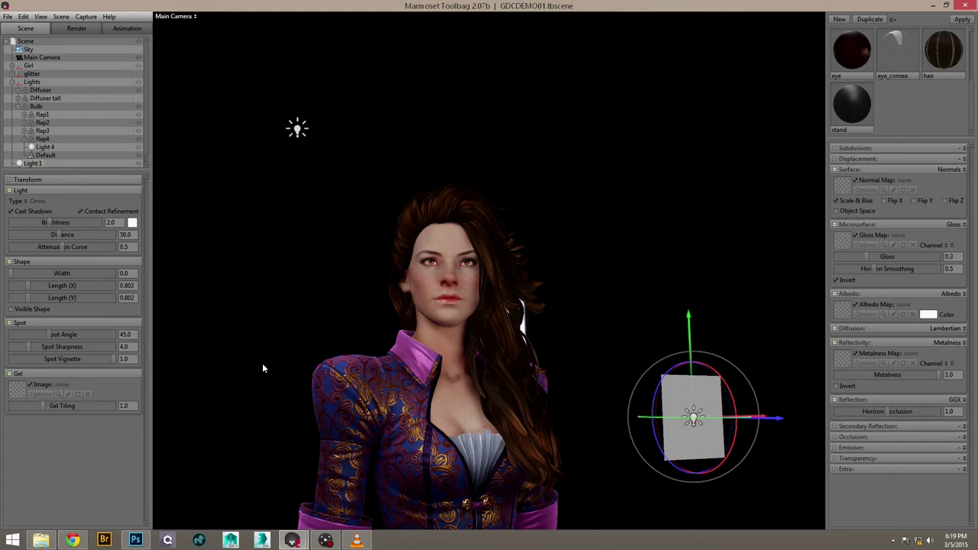
mouse_move(49, 222)
left_mouse_down()
mouse_move(35, 223)
mouse_move(47, 223)
left_mouse_up()
left_click_drag(46, 223, 33, 223)
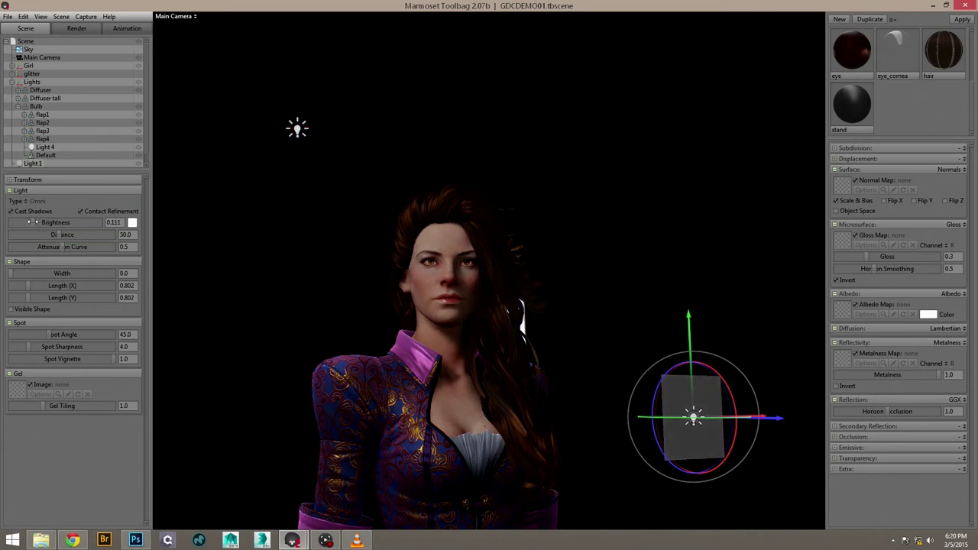
Show the Diffuser tall fixture in the scene alongside the other lights.
left_click(138, 99)
scroll(323, 205, "down", 5)
left_click_drag(329, 198, 437, 238, "alt")
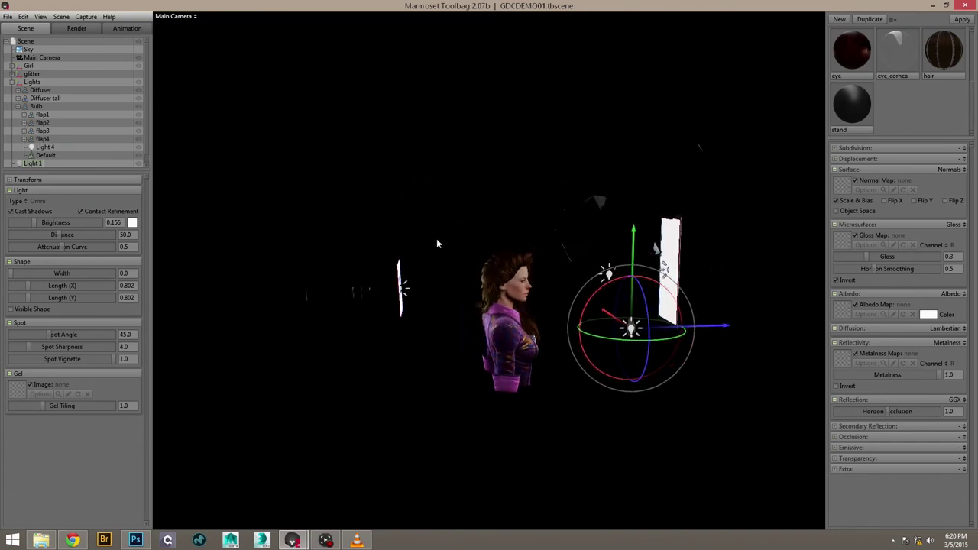
Select the sky and raise its brightness to 0.042 so the fixtures can be seen.
left_click(140, 50)
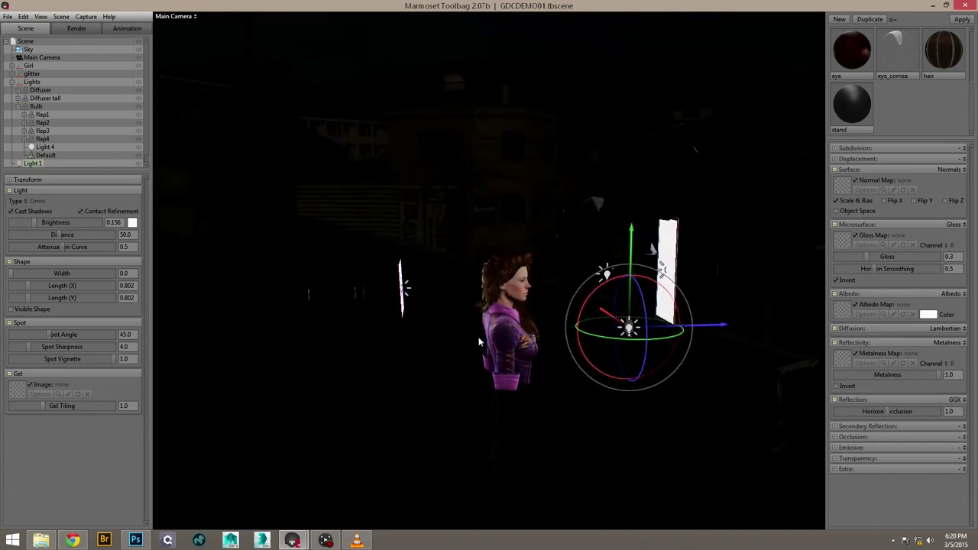
left_click(24, 51)
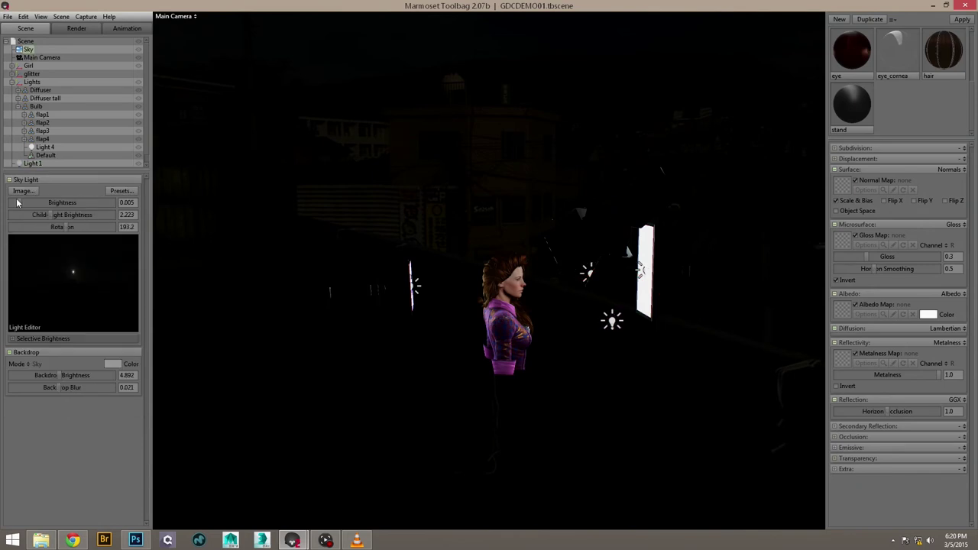
left_click_drag(19, 203, 23, 203)
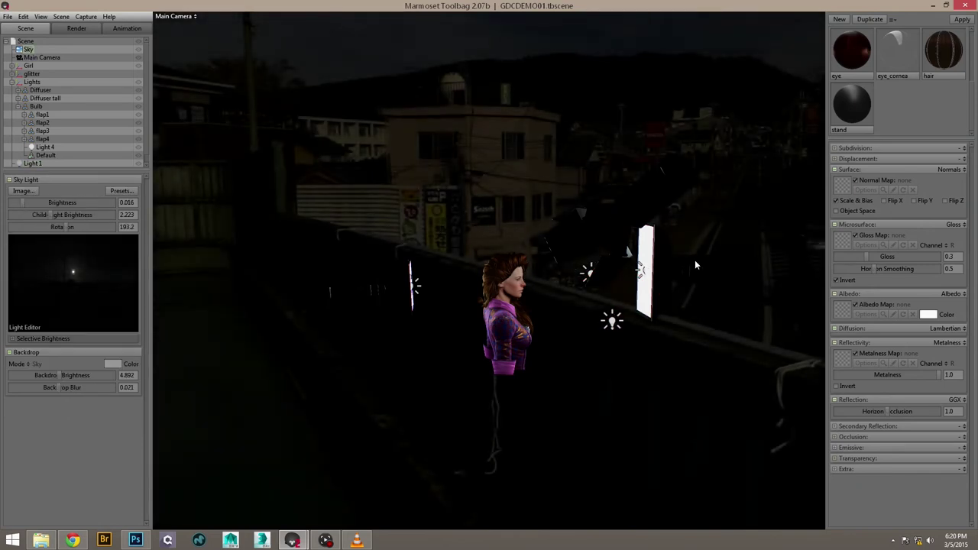
middle_click_drag(695, 265, 590, 264)
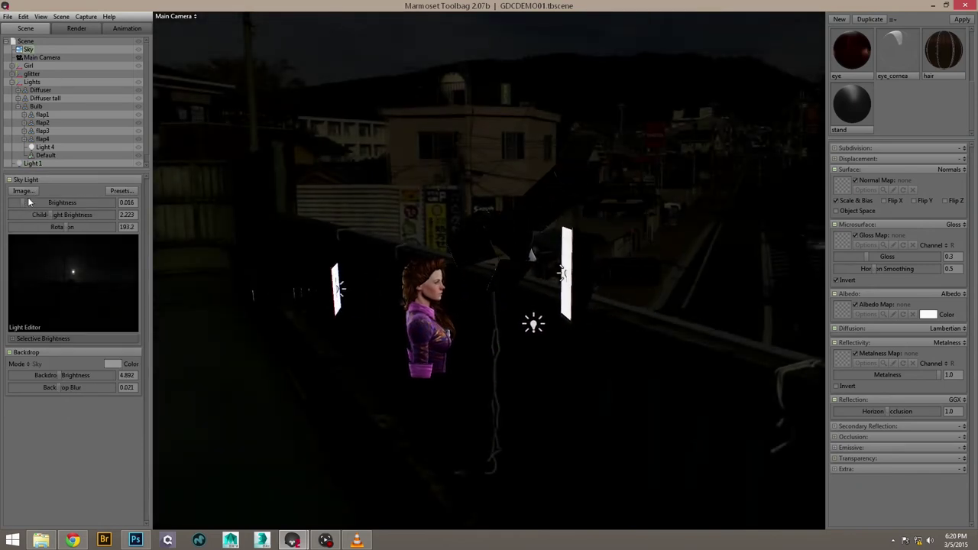
left_click_drag(28, 202, 26, 201)
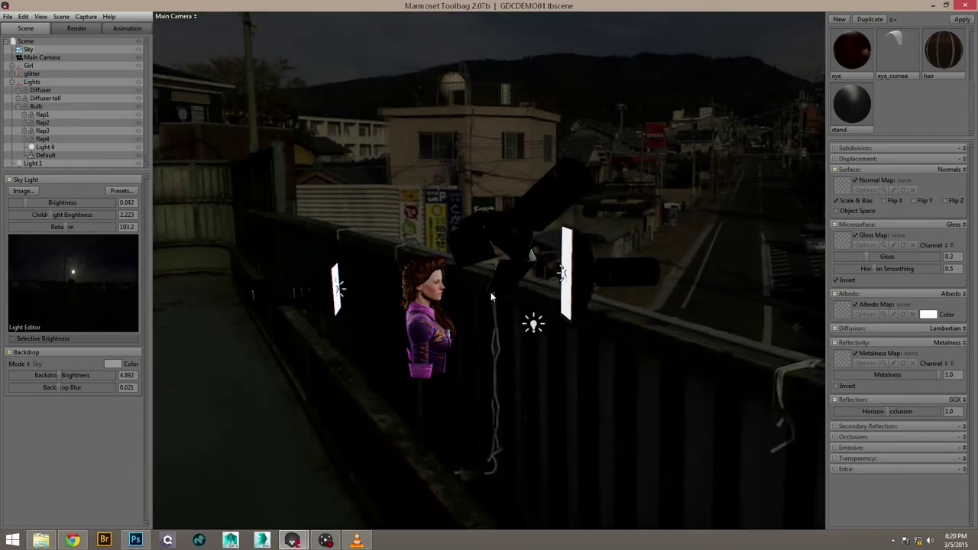
Select the Diffuser tall fixture, move it high behind the character, and tilt it down toward her head.
scroll(581, 306, "up", 2)
left_click_drag(667, 302, 652, 184)
left_click(659, 302)
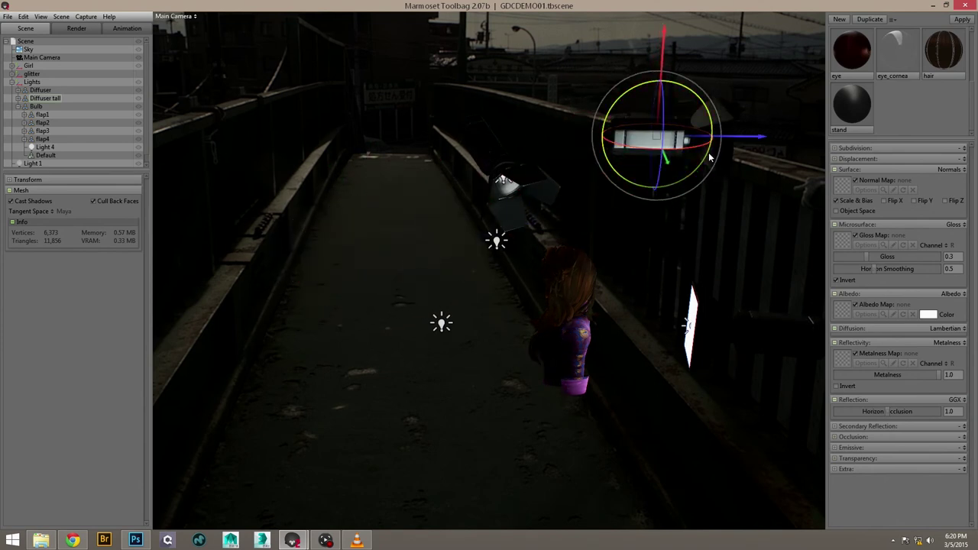
left_click_drag(710, 156, 553, 215)
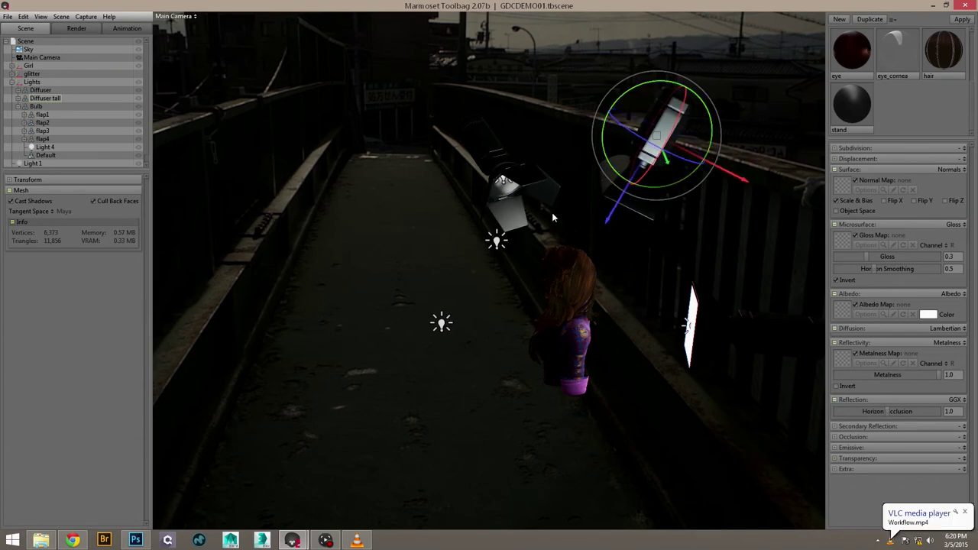
Move the Diffuser tall fixture sideways so that it hangs above the character's head.
right_click_drag(552, 217, 555, 250, "alt")
left_click_drag(555, 249, 651, 218, "alt")
right_click_drag(650, 218, 545, 210, "alt")
key("ctrl+z")
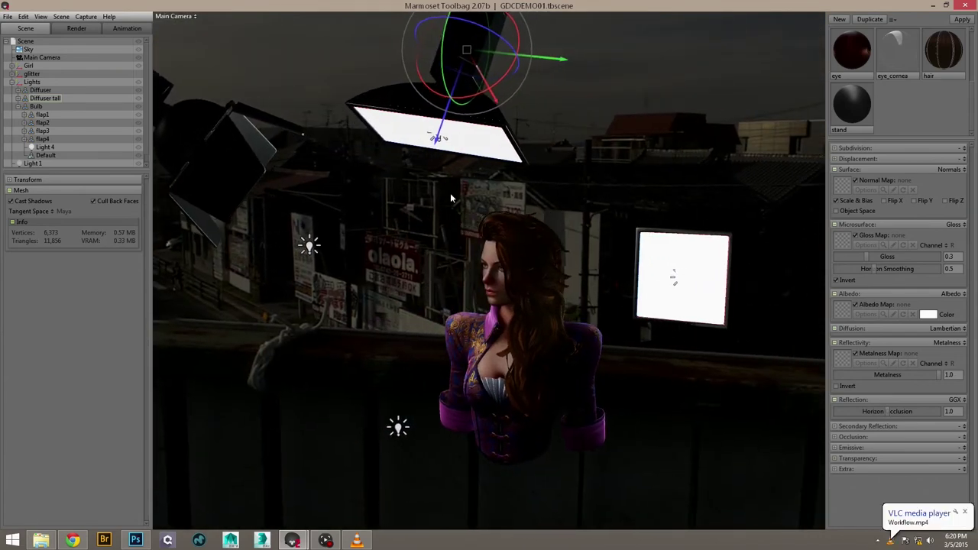
left_click_drag(450, 198, 451, 185, "alt")
right_click_drag(452, 186, 405, 145, "alt")
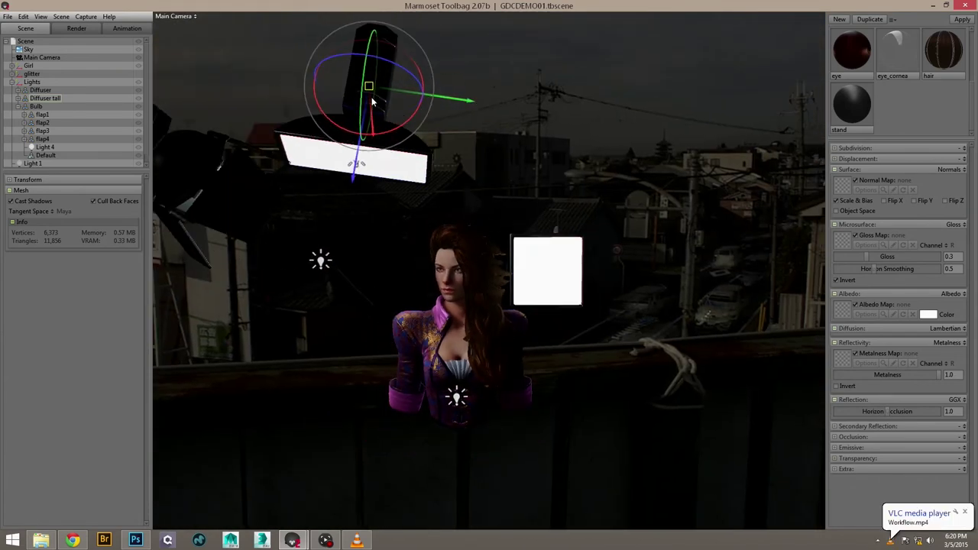
left_click_drag(373, 102, 484, 107)
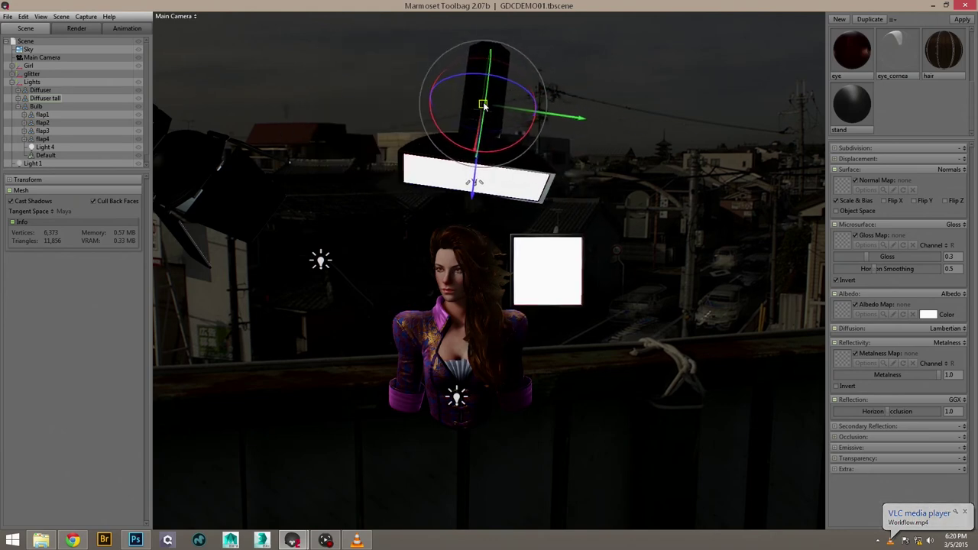
Select the area light inside the Diffuser tall fixture and reduce its brightness to 0.694.
right_click_drag(488, 155, 514, 155, "alt")
left_click(508, 135)
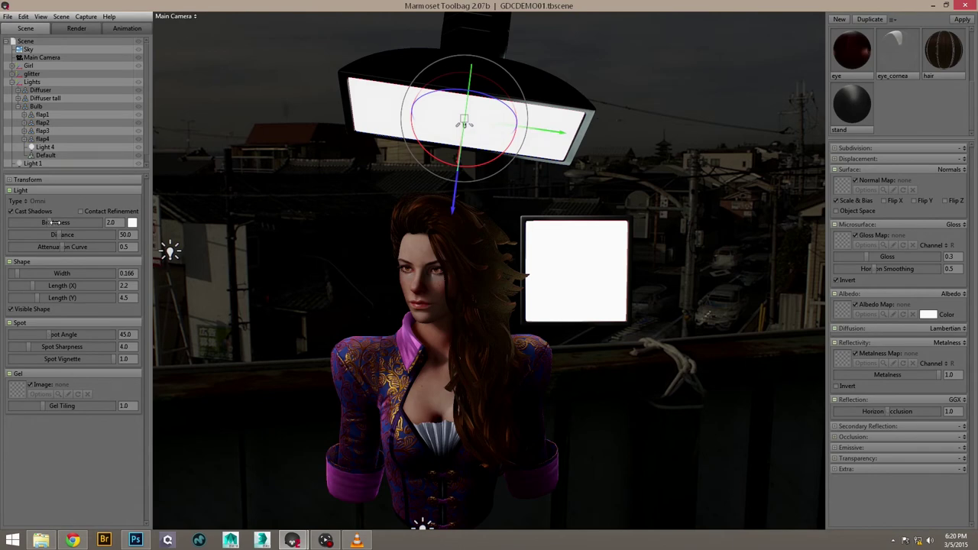
left_click_drag(55, 223, 43, 222)
left_click_drag(430, 334, 449, 282)
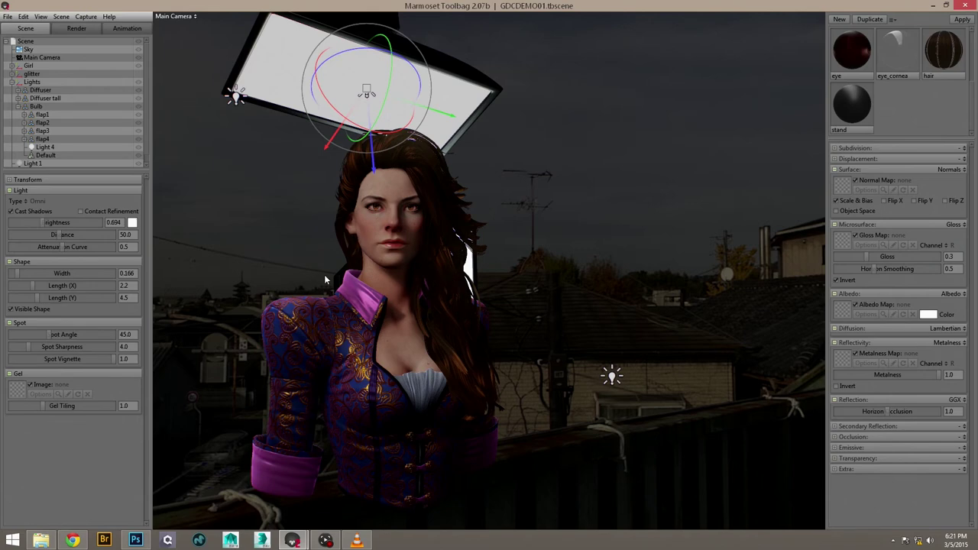
left_click(266, 199)
right_click_drag(368, 211, 366, 247, "alt")
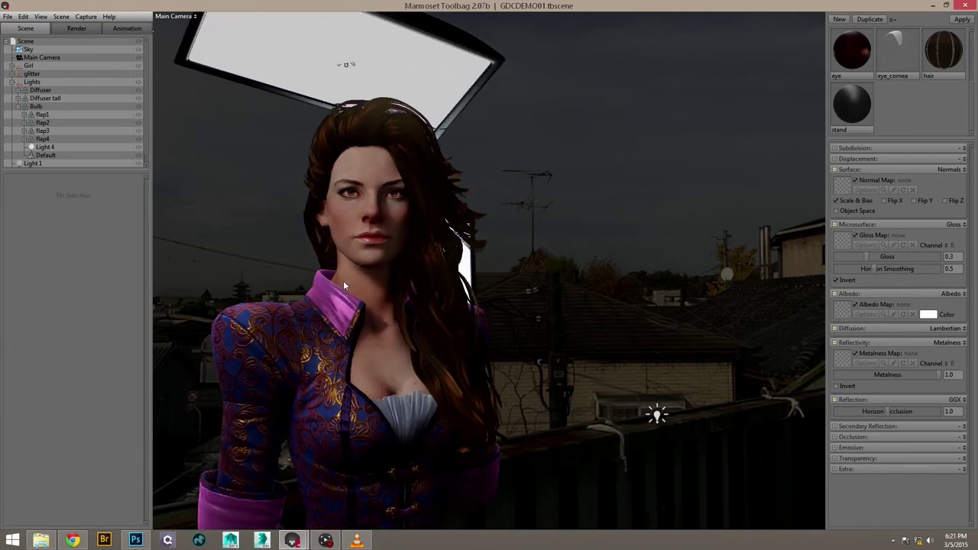
left_click_drag(343, 280, 389, 294)
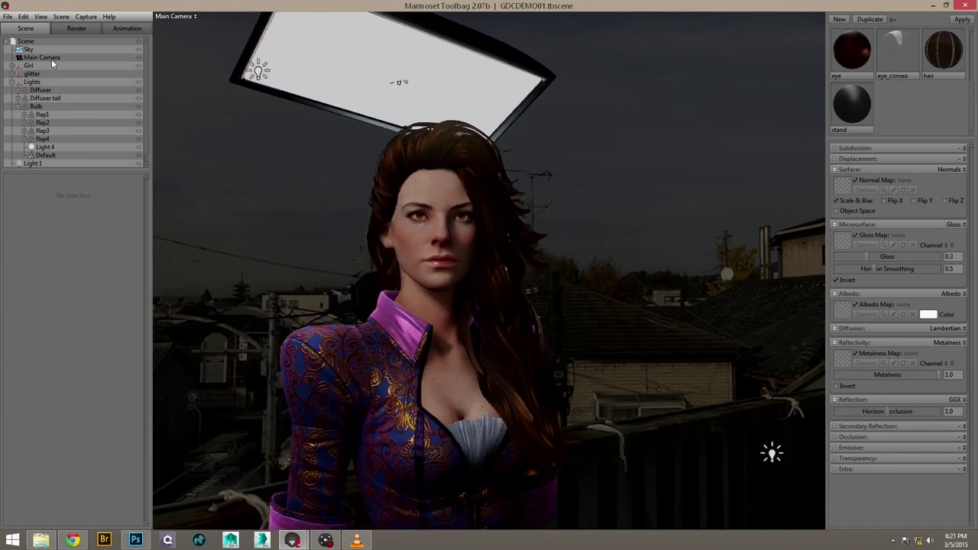
Select the main camera and examine the lighting on the character's face up close from several angles.
left_click(51, 59)
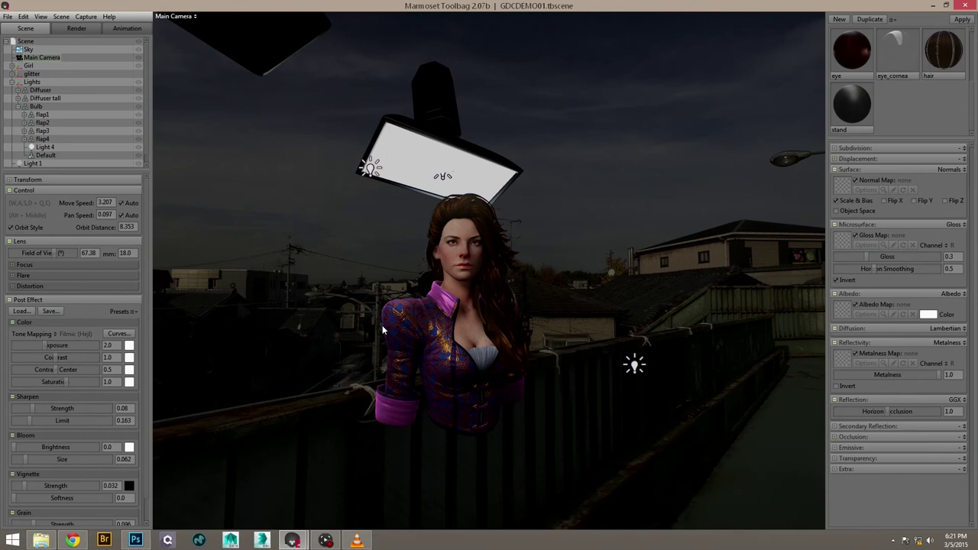
right_click_drag(395, 284, 432, 329, "alt")
middle_click_drag(432, 330, 406, 317, "alt")
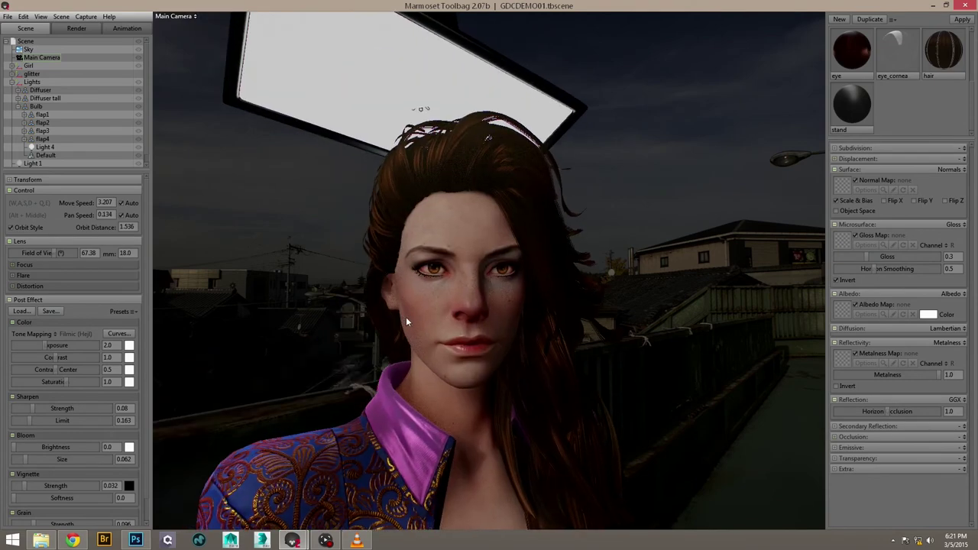
right_click_drag(406, 316, 411, 329, "alt")
middle_click_drag(410, 329, 422, 320, "alt")
left_click_drag(422, 320, 396, 294, "alt")
right_click_drag(396, 294, 431, 319, "alt")
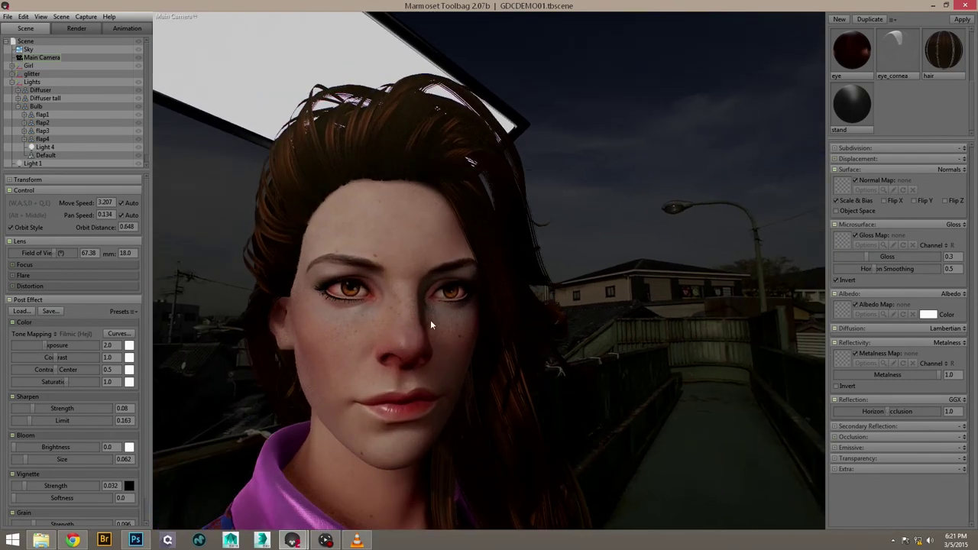
left_click_drag(430, 320, 470, 268, "alt")
right_click_drag(470, 267, 489, 283, "alt")
middle_click_drag(489, 283, 456, 320, "alt")
left_click_drag(456, 320, 433, 324)
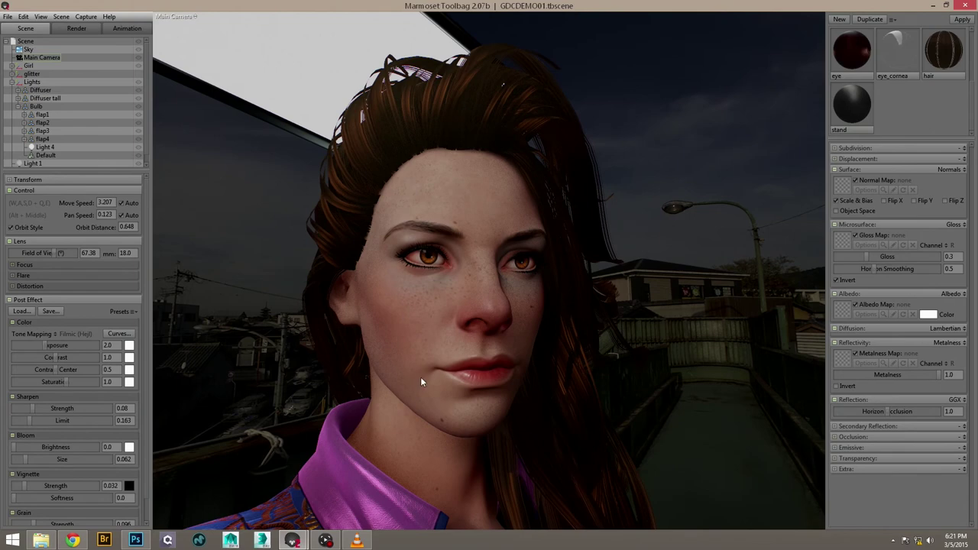
mouse_move(421, 378)
left_mouse_down("alt")
mouse_move(430, 363)
mouse_move(427, 379)
left_mouse_up("alt")
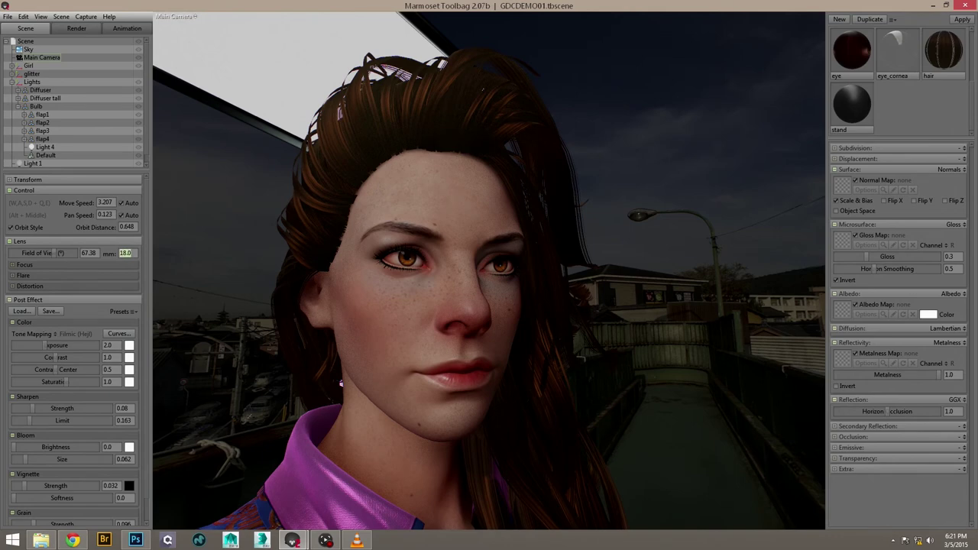
Set the main camera's focal length to 85 mm and reframe the shot on the character's head from the front.
type("85")
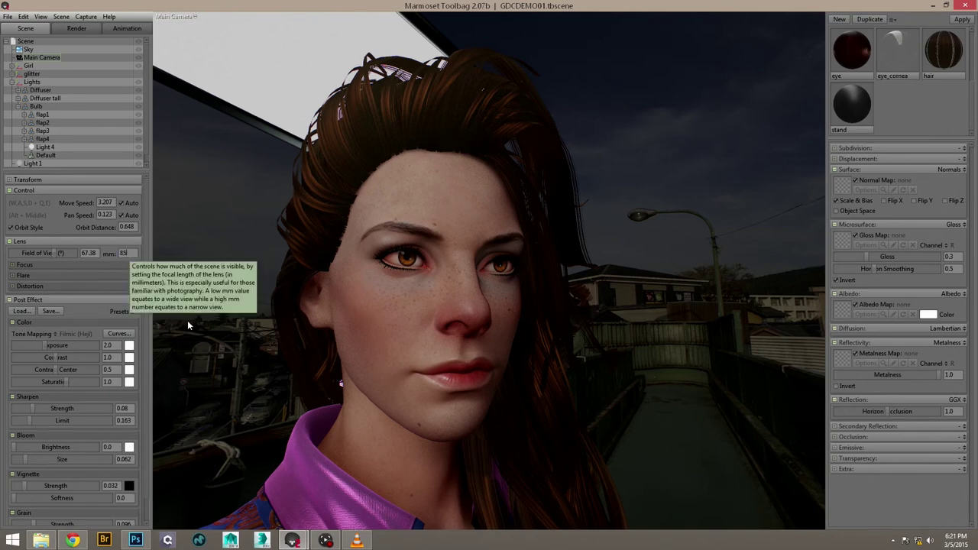
key("Return")
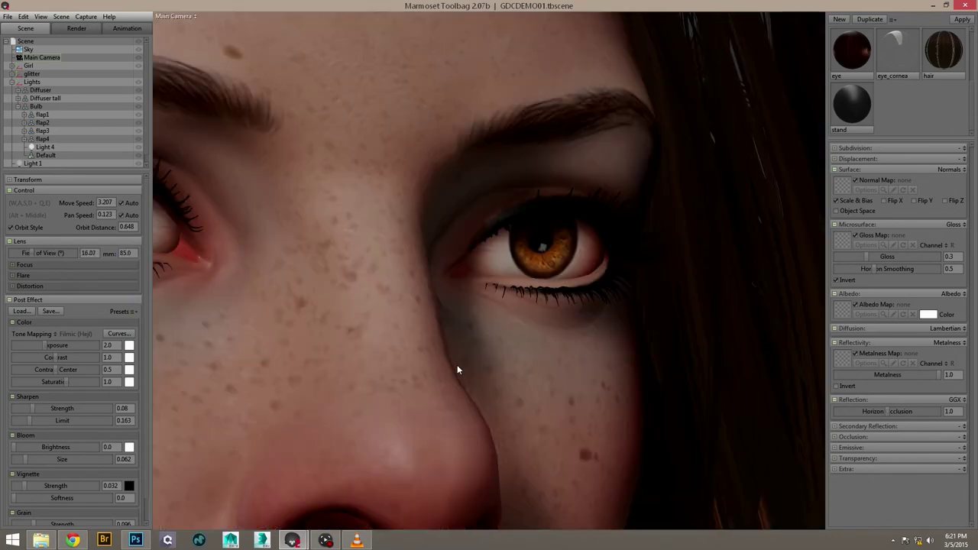
scroll(386, 289, "down", 10)
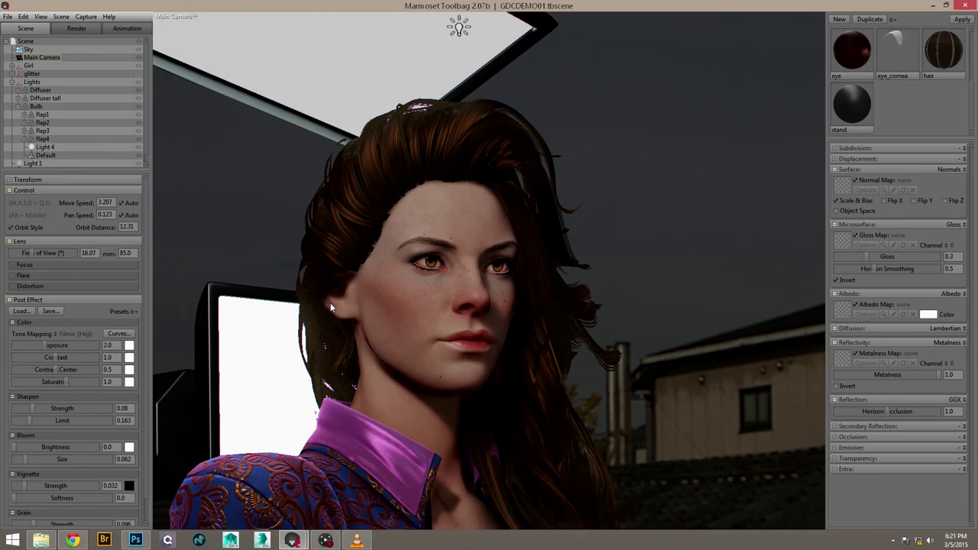
left_click_drag(330, 303, 414, 324)
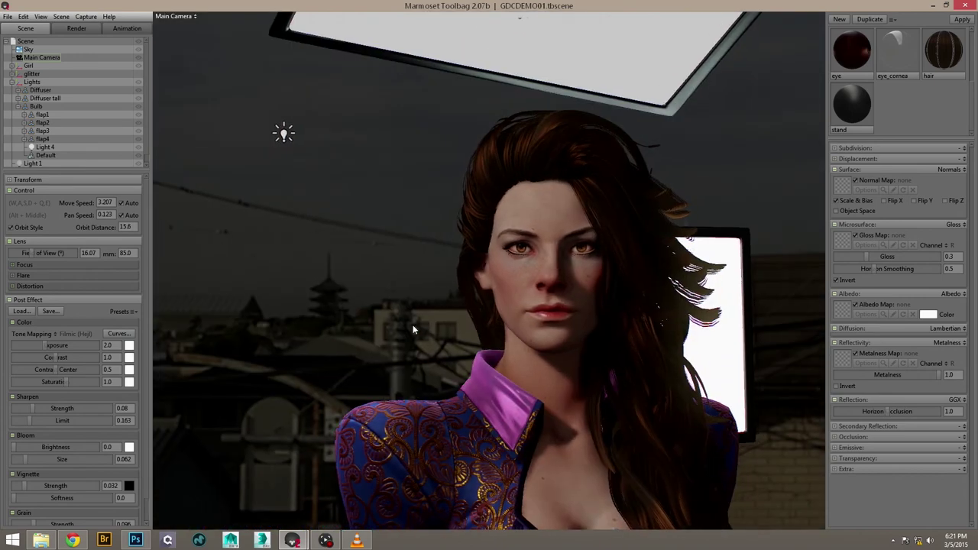
left_click_drag(476, 315, 517, 303)
middle_click_drag(517, 305, 490, 337, "alt")
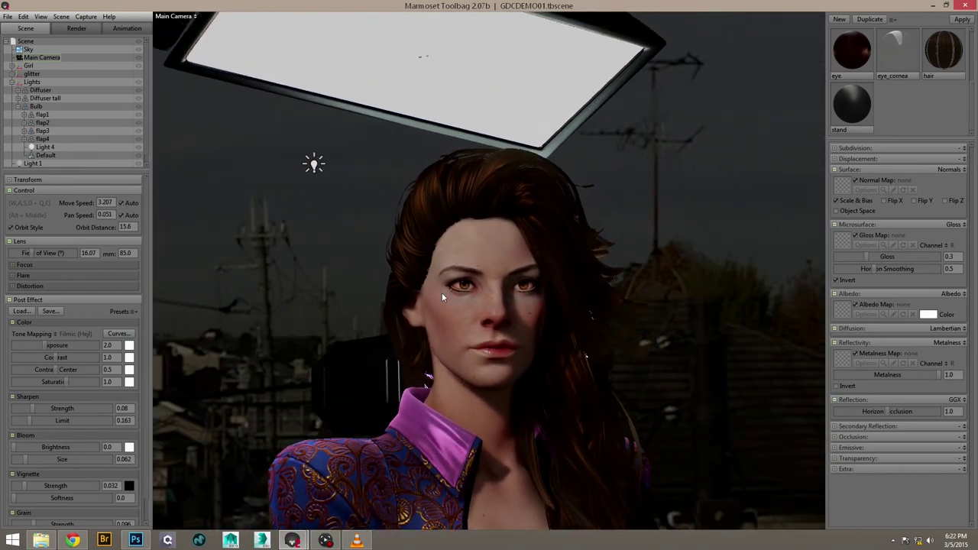
right_click_drag(441, 293, 465, 337, "alt")
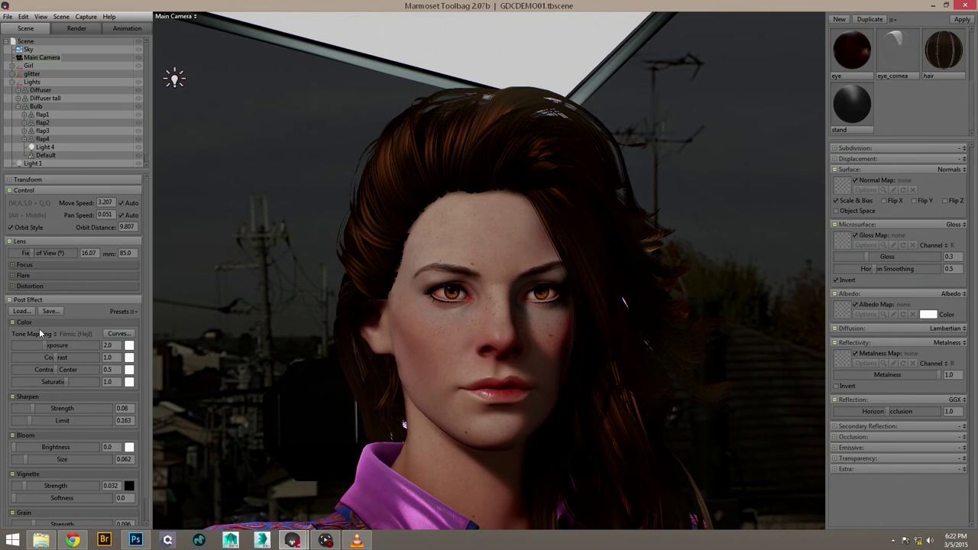
Enable depth of field on the main camera and place the focus point on the character's eye.
left_click(12, 266)
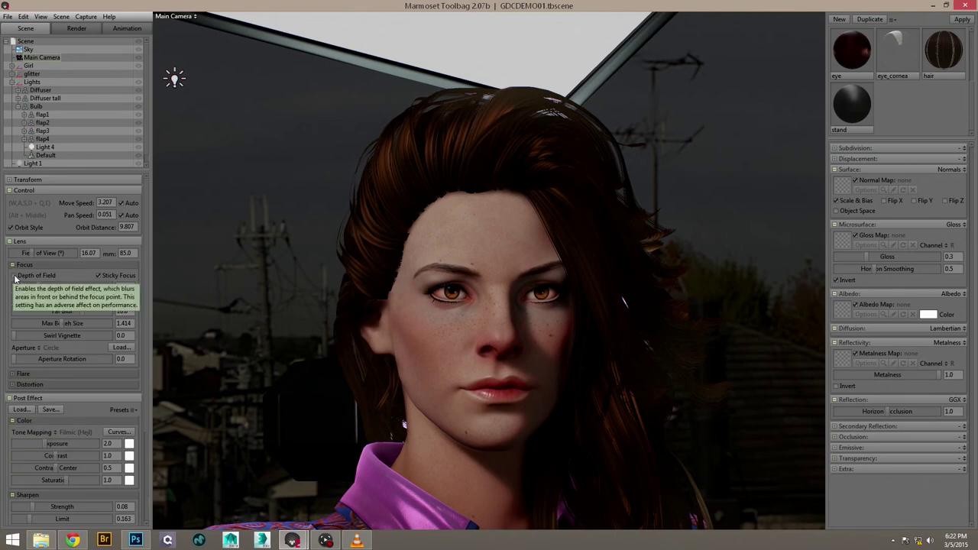
left_click(14, 276)
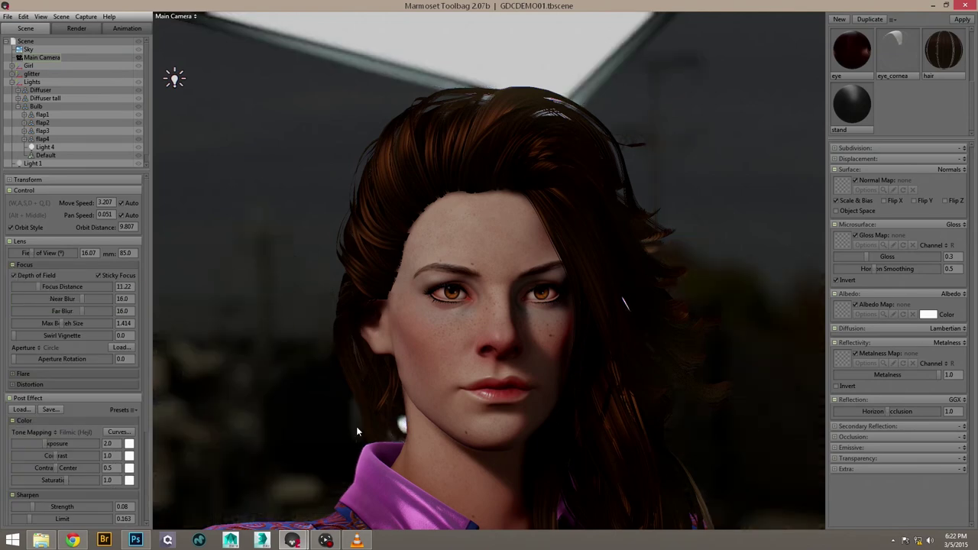
left_click(451, 311)
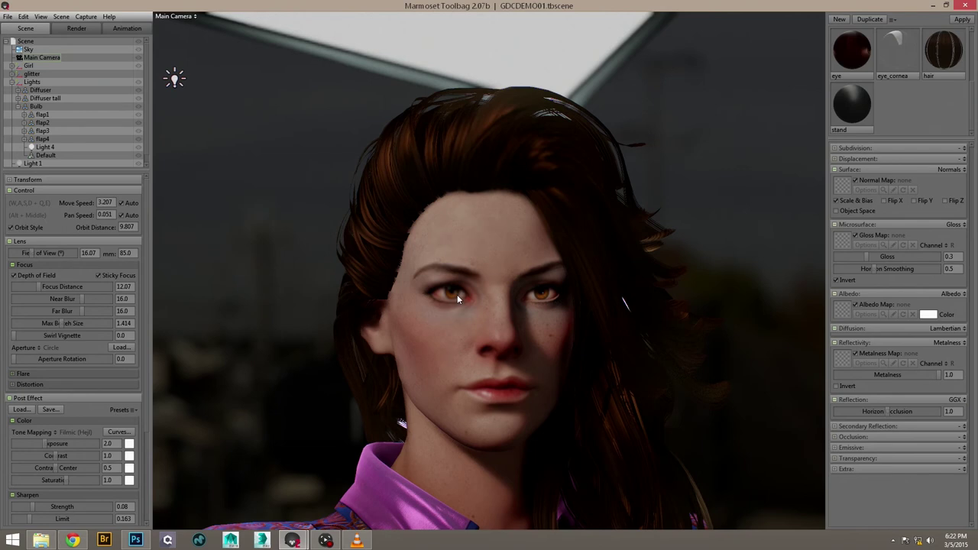
left_click(457, 296)
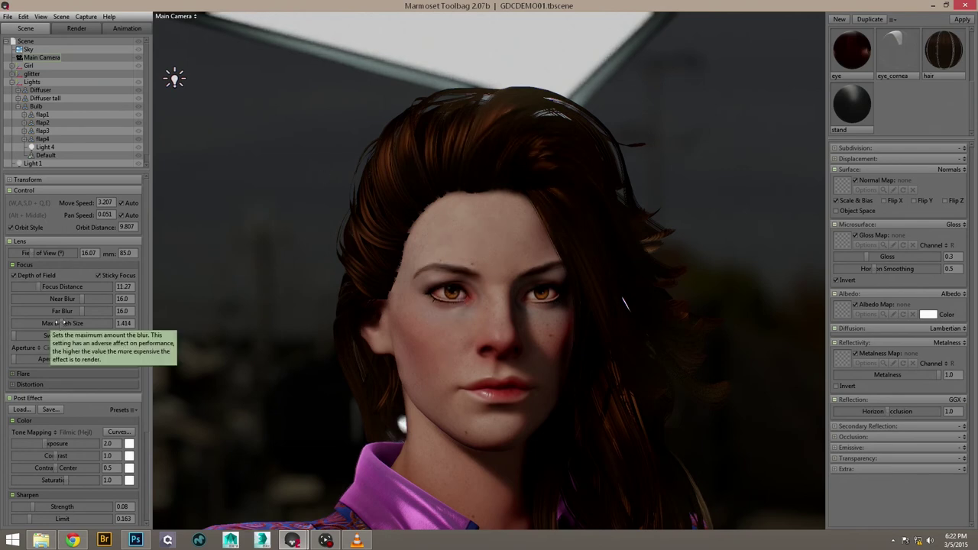
Raise the maximum bokeh size to 2.058 and turn depth of field off.
left_click_drag(63, 324, 74, 324)
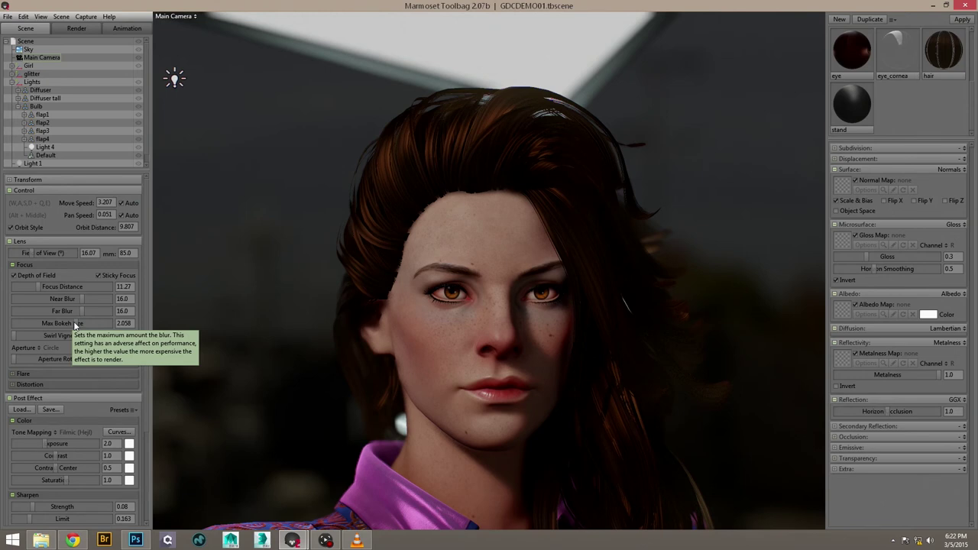
left_click_drag(149, 383, 137, 347)
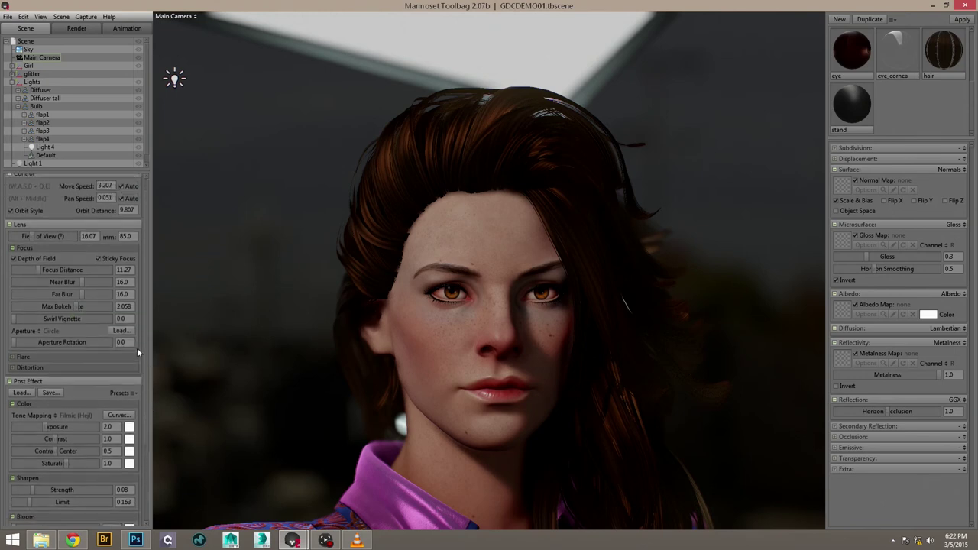
left_click(14, 276)
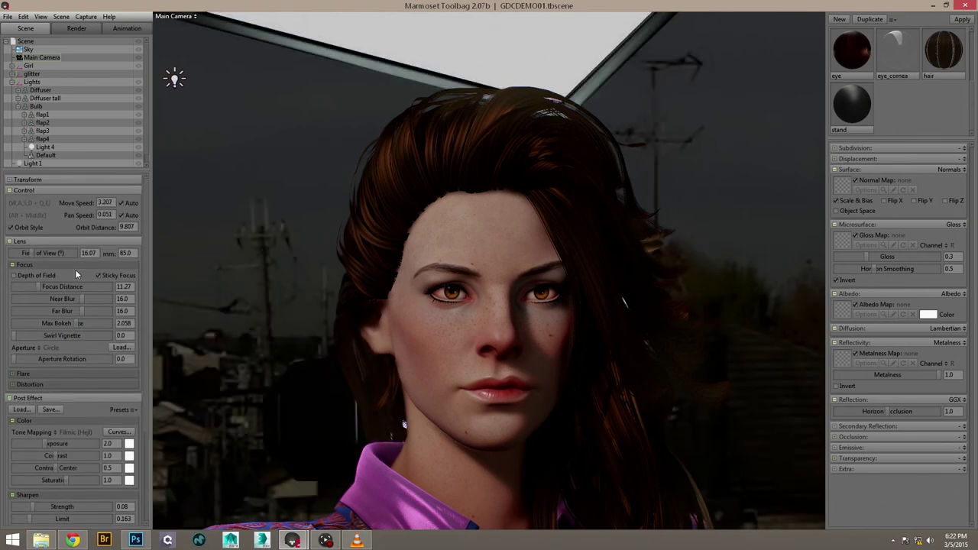
Make the glitter object visible around the character and enable depth of field with the head in close framing.
scroll(139, 72, "down", 1)
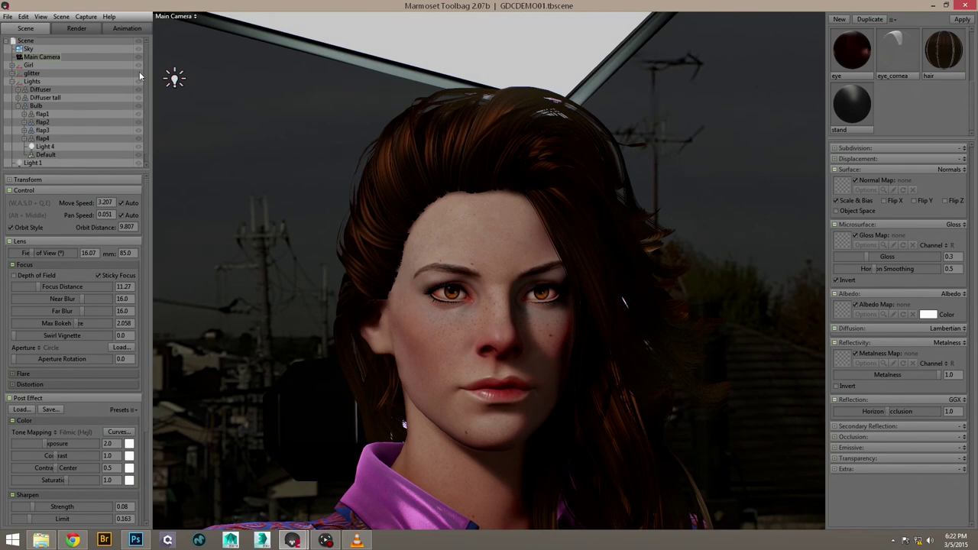
left_click(138, 72)
right_click_drag(412, 256, 369, 211, "alt")
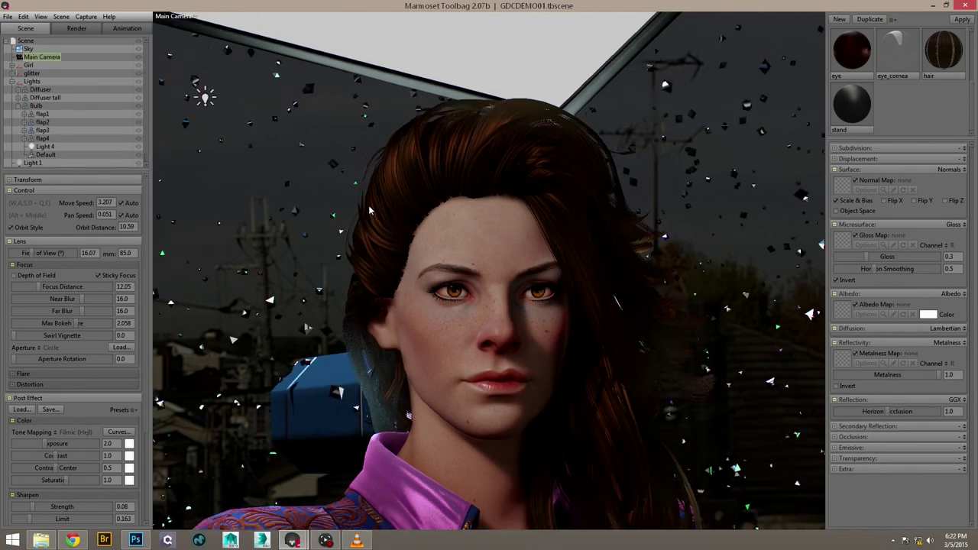
scroll(369, 210, "down", 8)
left_click_drag(370, 214, 652, 261, "alt")
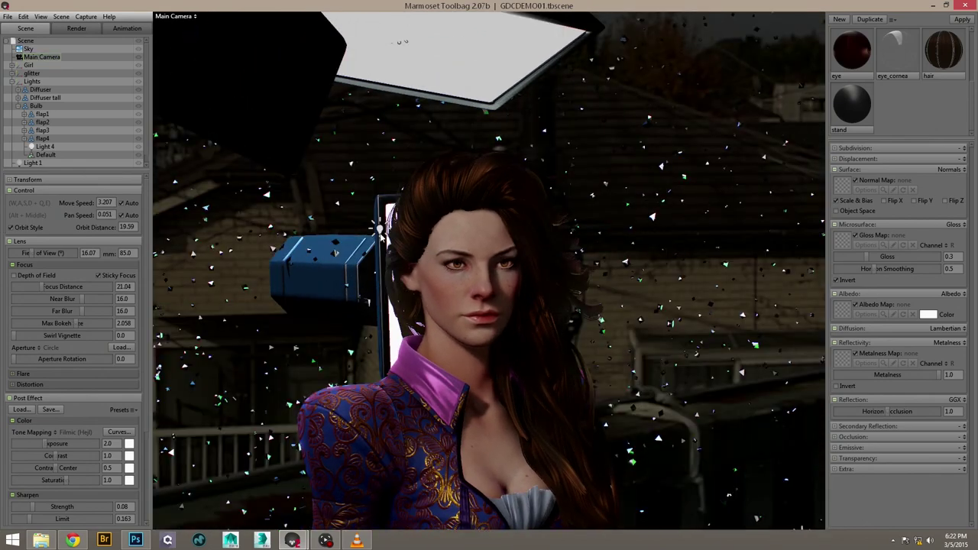
scroll(382, 235, "down", 12)
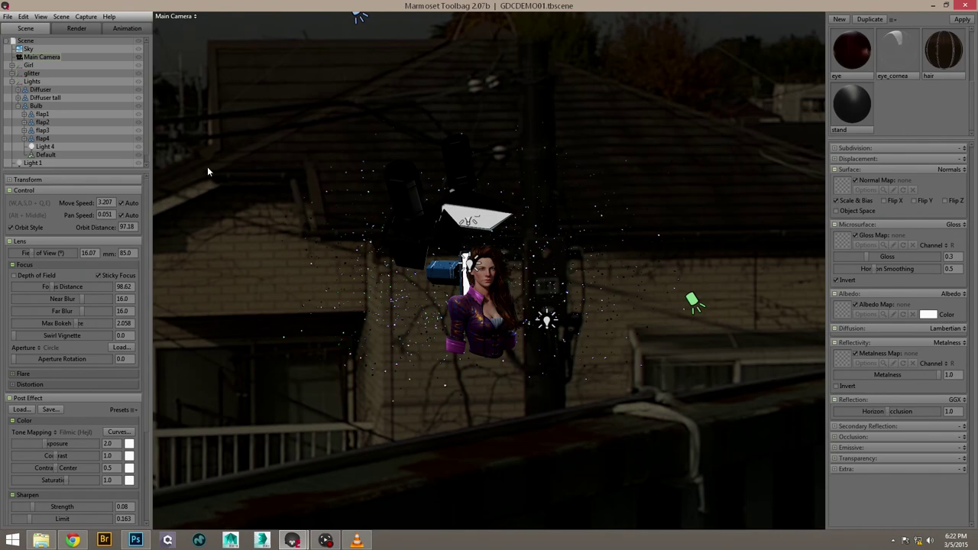
scroll(605, 373, "up", 10)
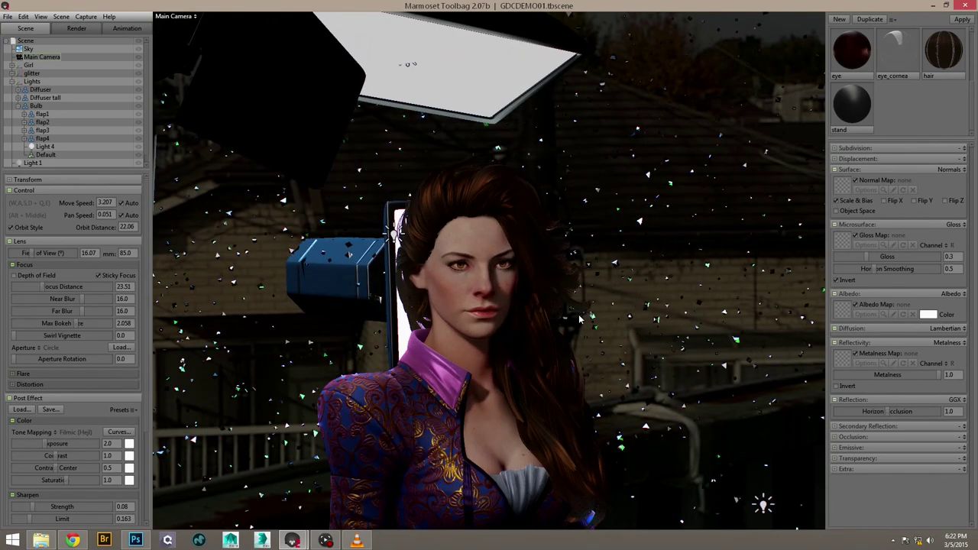
scroll(580, 320, "up", 6)
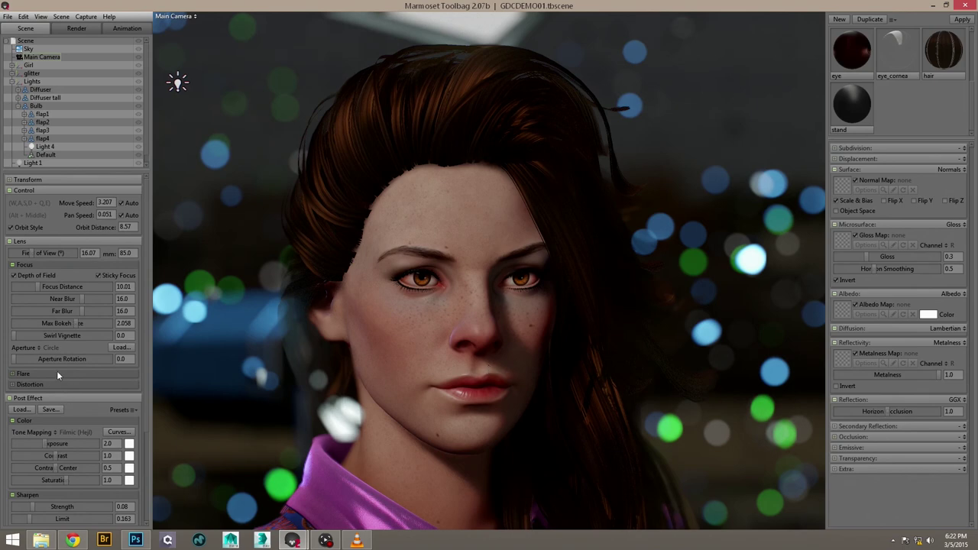
Raise the maximum bokeh size to 3.149 and change the aperture shape to 5-Sided.
left_click_drag(74, 323, 97, 323)
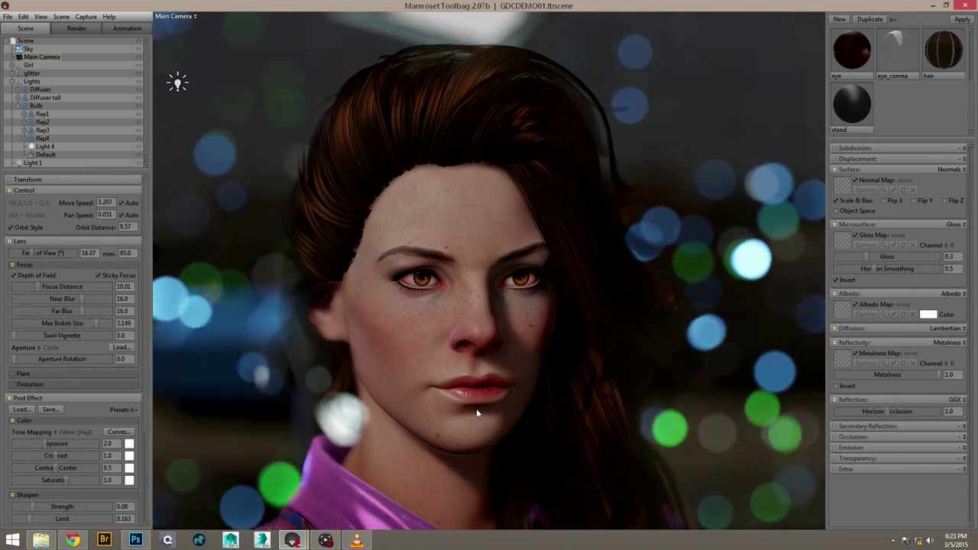
scroll(468, 399, "down", 1)
mouse_move(468, 396)
left_mouse_down()
mouse_move(440, 396)
mouse_move(517, 396)
mouse_move(432, 396)
mouse_move(463, 406)
left_mouse_up()
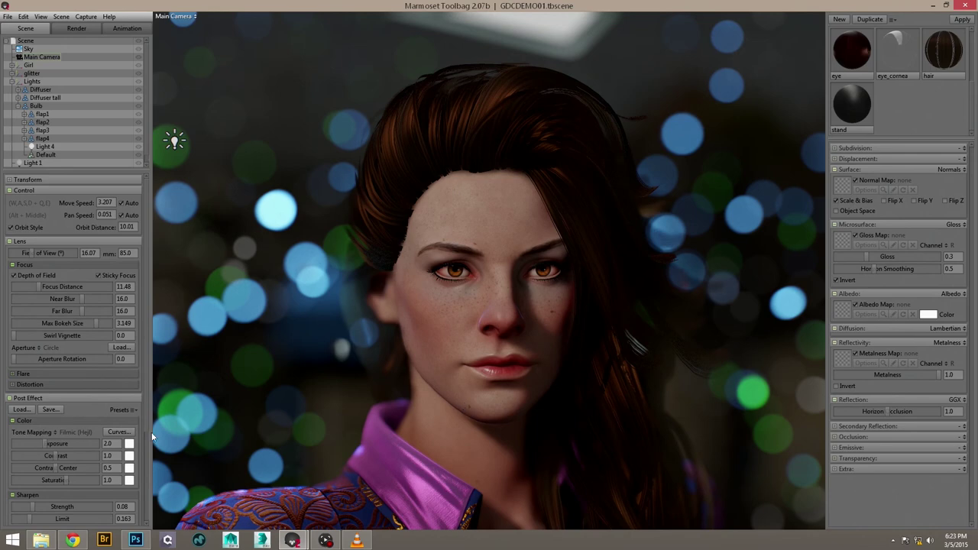
left_click(39, 349)
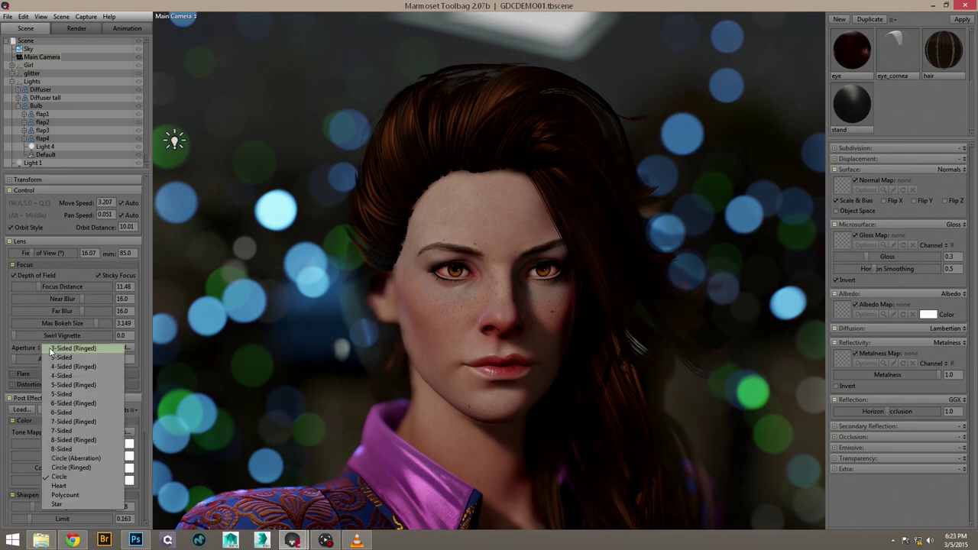
left_click(75, 395)
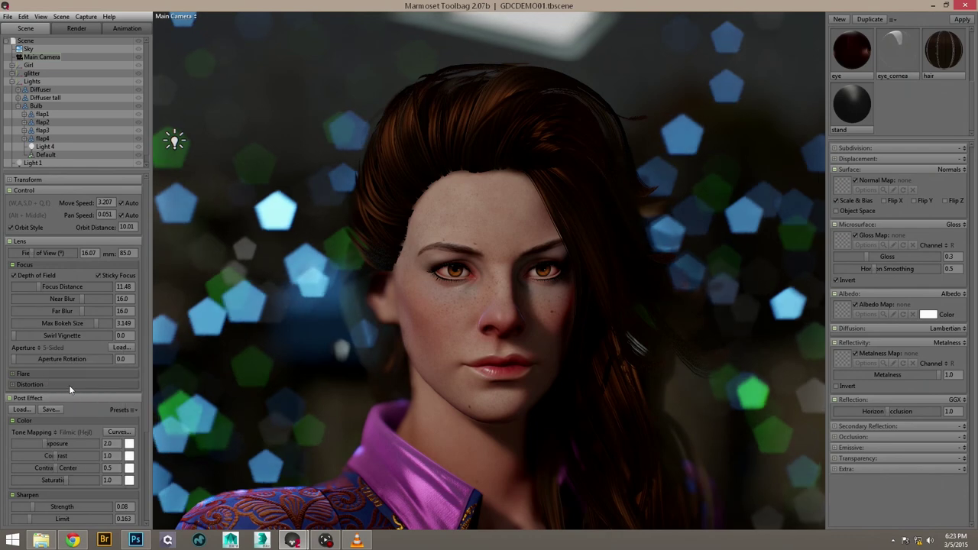
Set the main camera's maximum bokeh size to 4.0, swirl vignette to 0.6 and aperture shape to 8-Sided.
left_click_drag(68, 336, 111, 324)
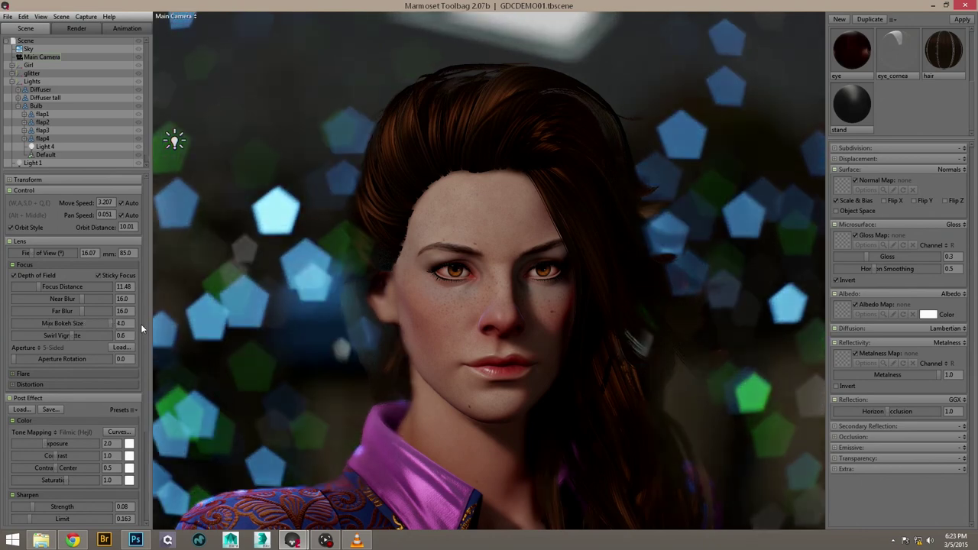
left_click(39, 347)
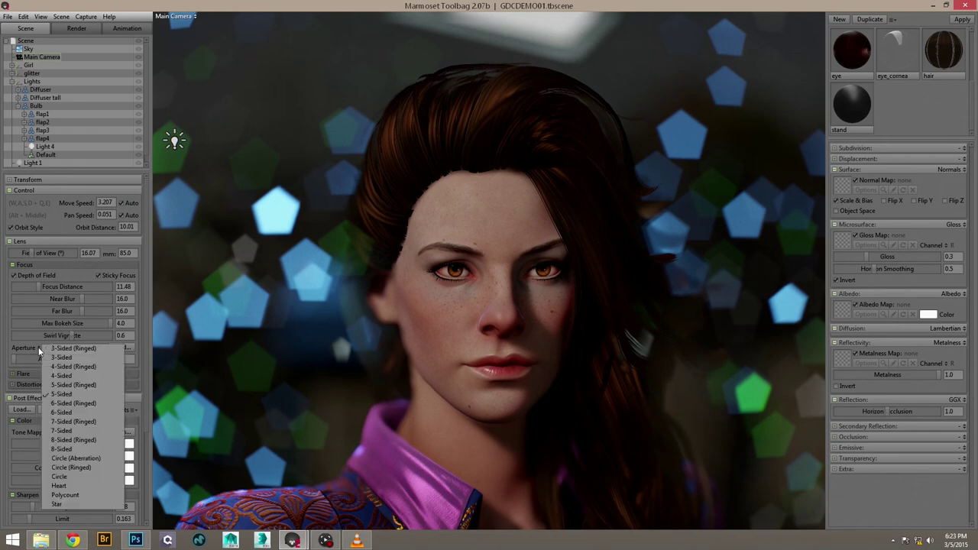
left_click(80, 449)
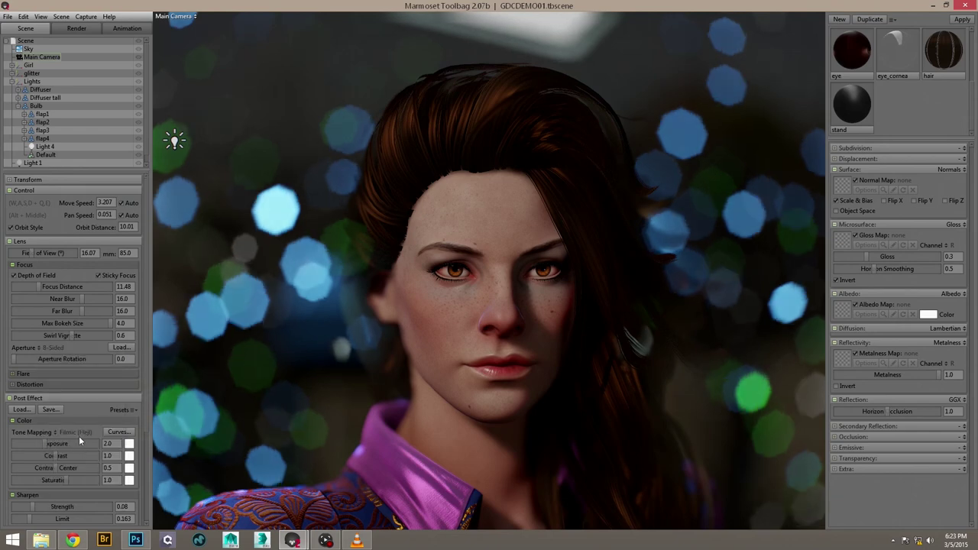
Shape the main camera's RGB color curve into a gentle S with slightly lowered shadows and slightly raised highlights.
scroll(110, 331, "down", 3)
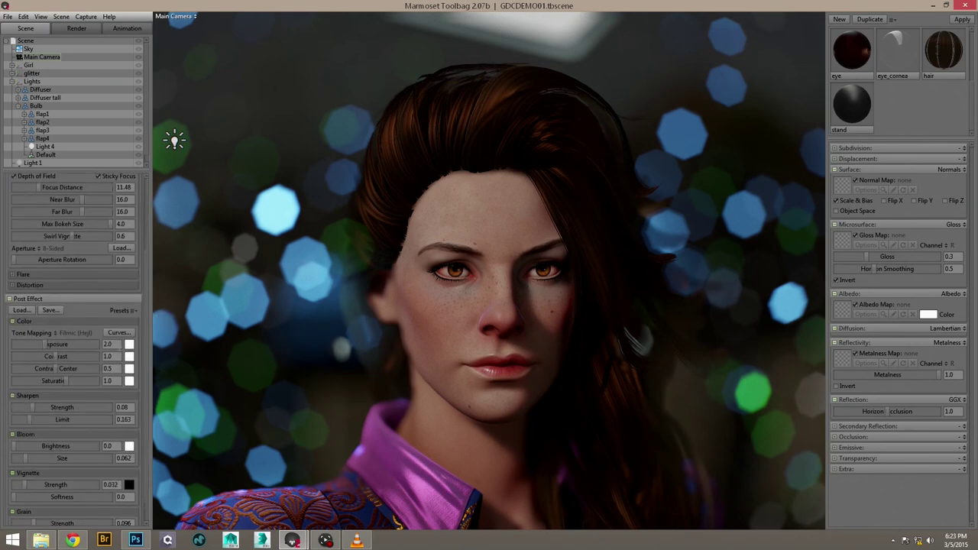
left_click_drag(339, 327, 306, 305)
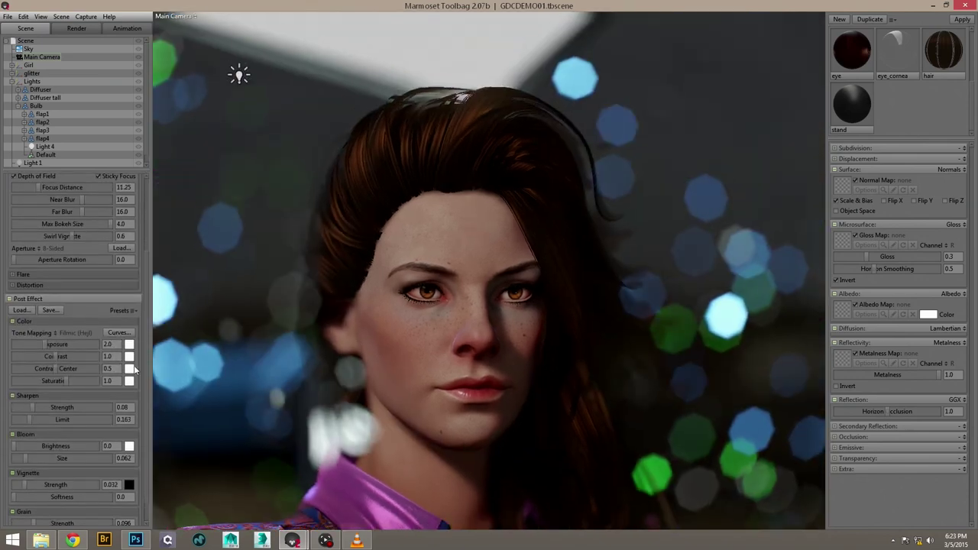
left_click(129, 335)
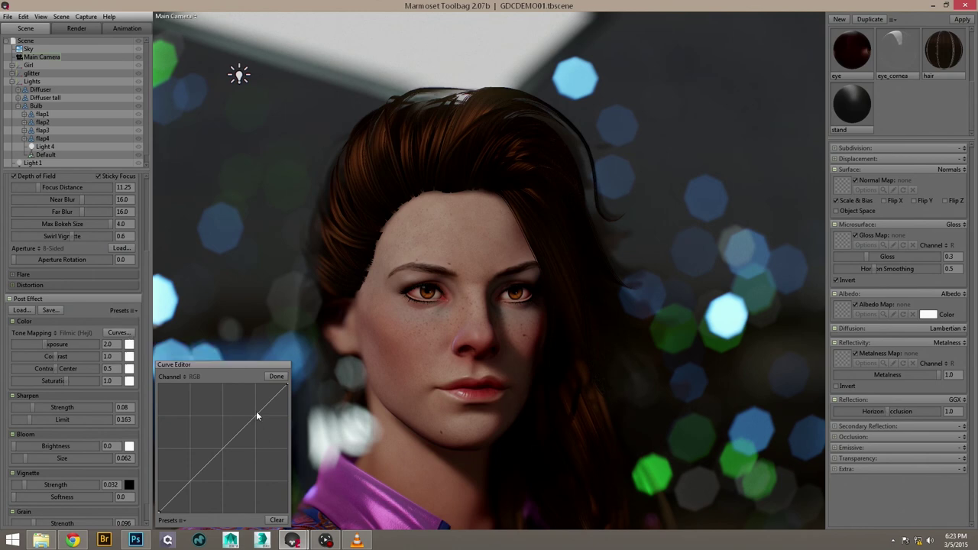
left_click_drag(254, 419, 253, 412)
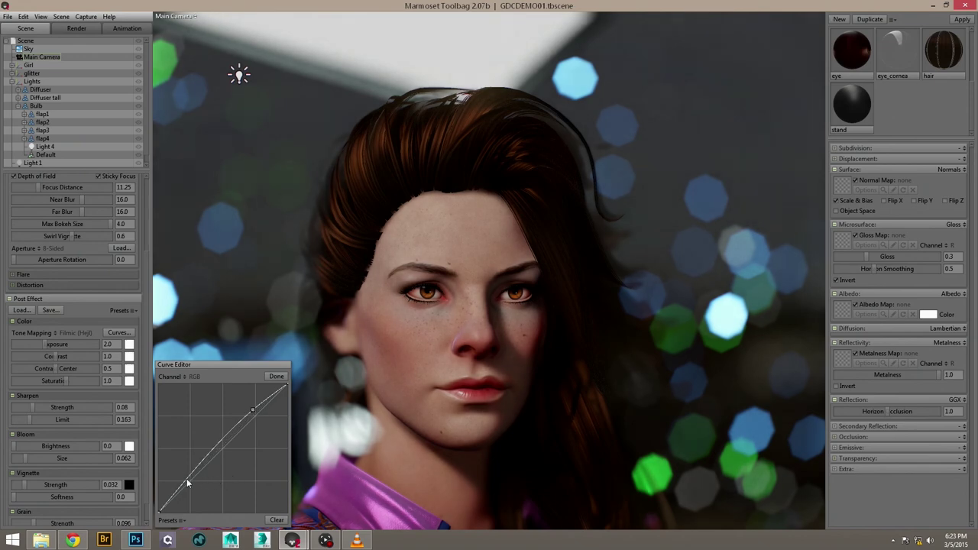
left_click_drag(187, 478, 182, 495)
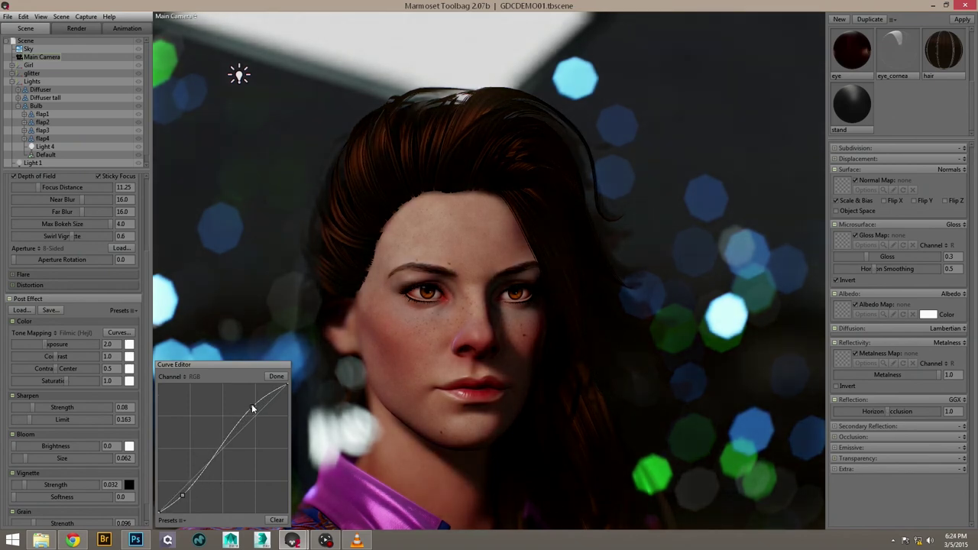
left_click_drag(253, 409, 251, 404)
left_click_drag(181, 496, 182, 491)
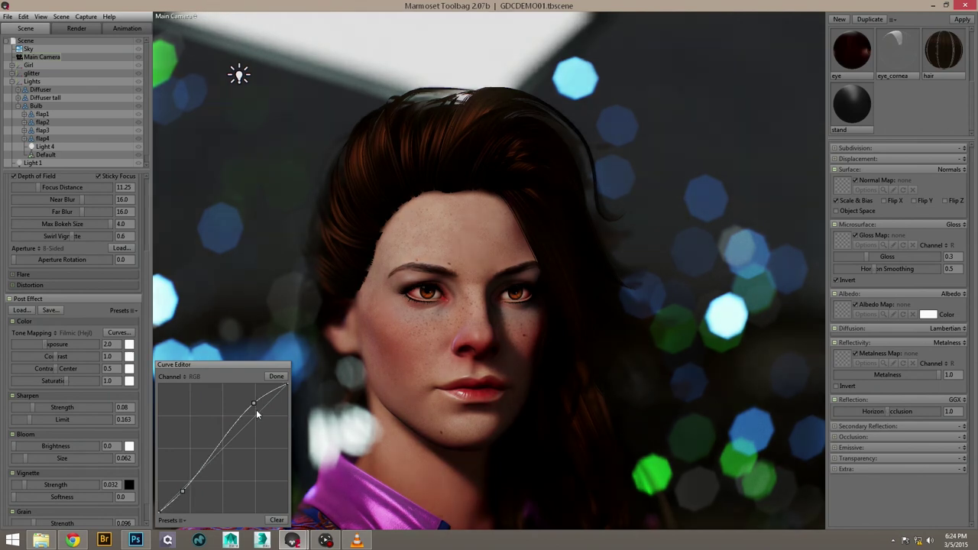
left_click_drag(254, 407, 256, 414)
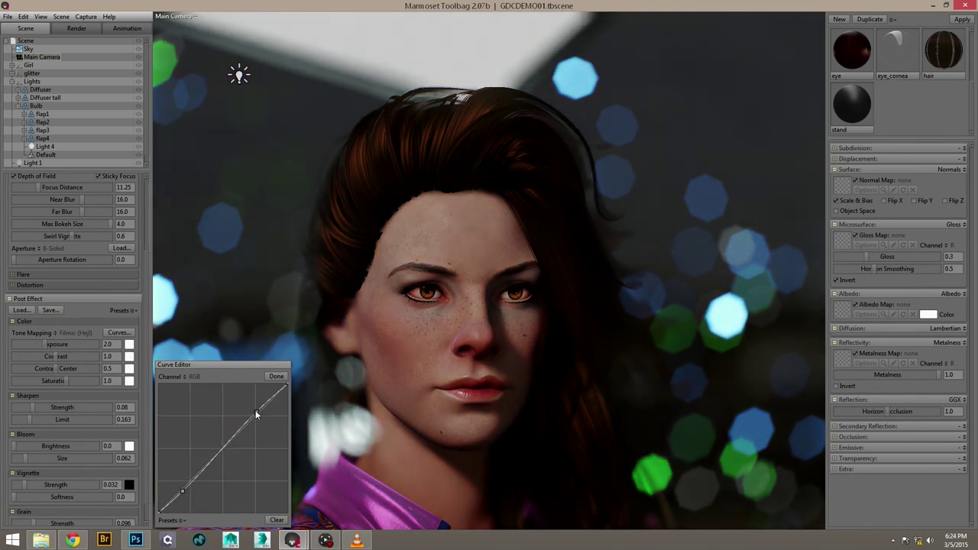
Lift the black point of the Blue curve and add a lower-quarter point that tints the shadows blue.
left_click(185, 377)
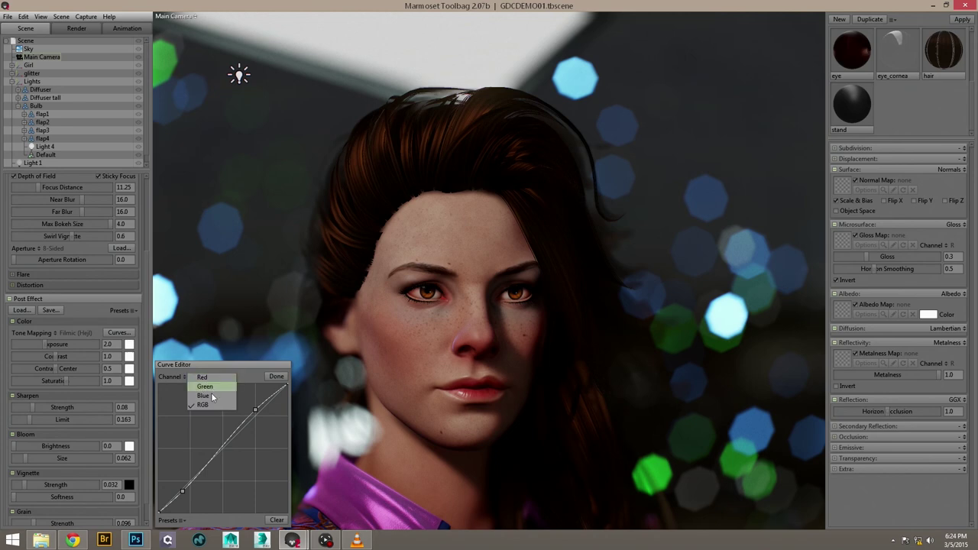
left_click(211, 395)
left_click_drag(160, 508, 158, 501)
left_click_drag(189, 471, 188, 475)
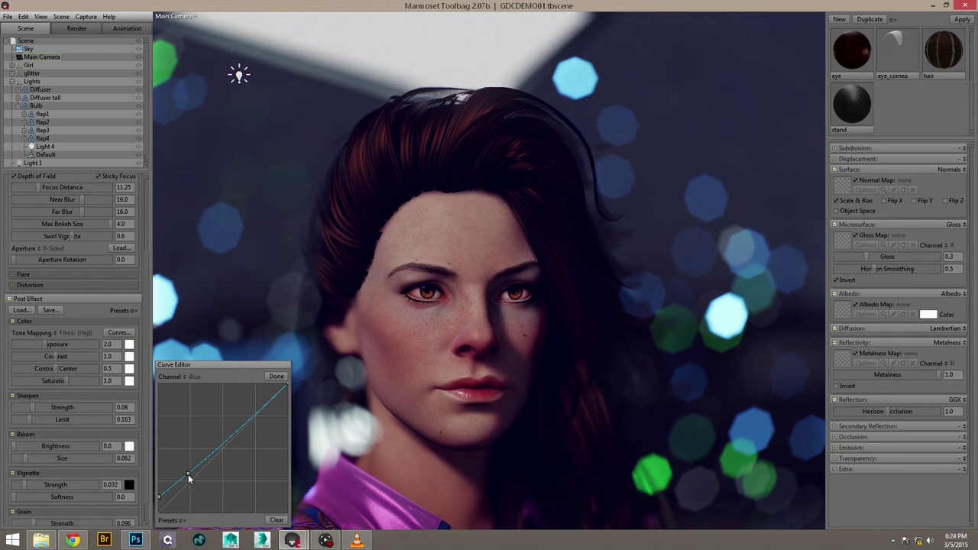
Add two points to the Red curve that slightly lift the shadows and lower midtones, and confirm the curves.
left_click(185, 378)
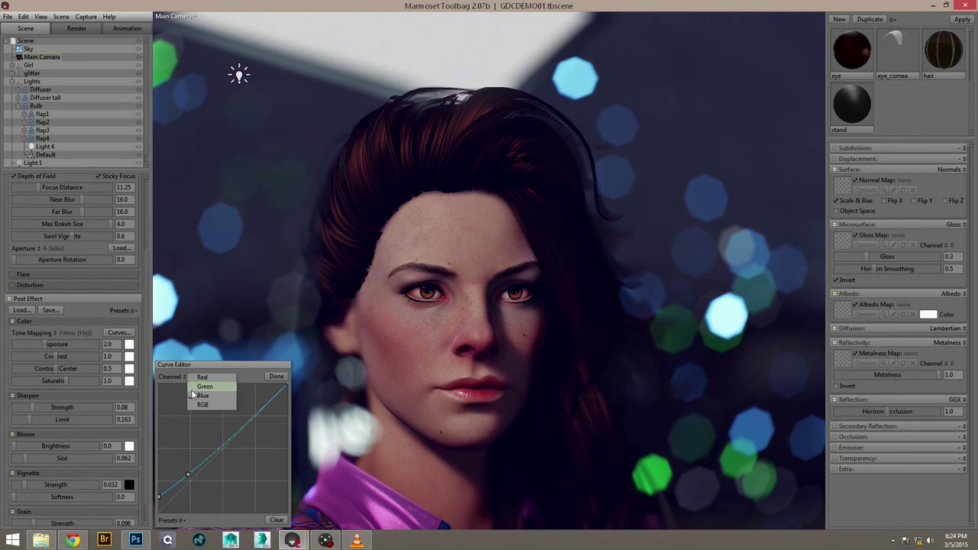
left_click(197, 378)
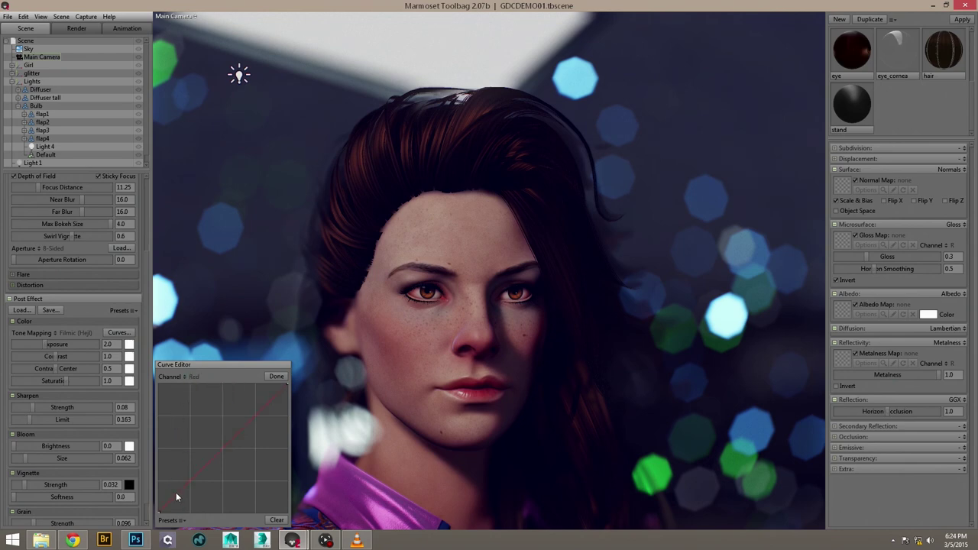
left_click(175, 493)
left_click(197, 467)
left_click_drag(171, 486, 174, 492)
left_click(277, 376)
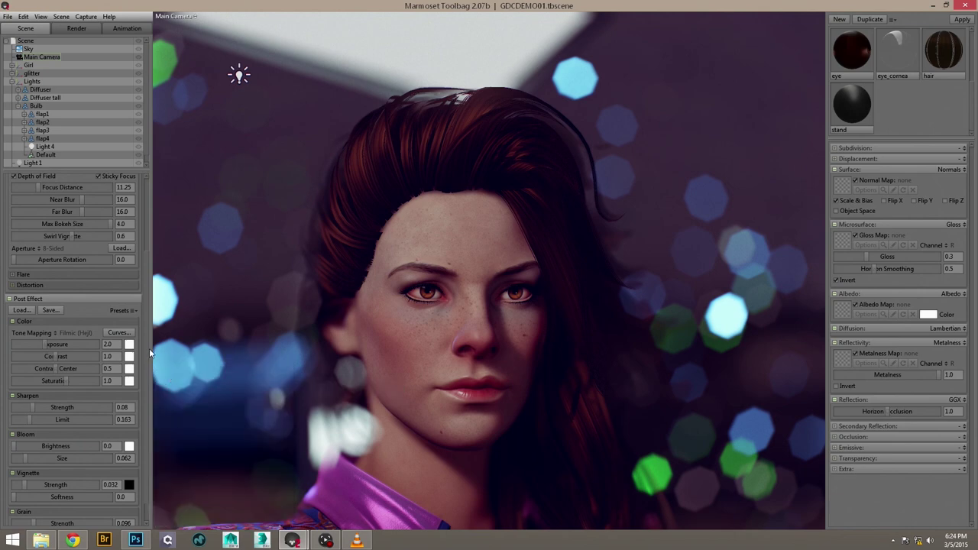
Duplicate the main camera and switch the viewport to Main Camera Copy.
scroll(148, 359, "down", 1)
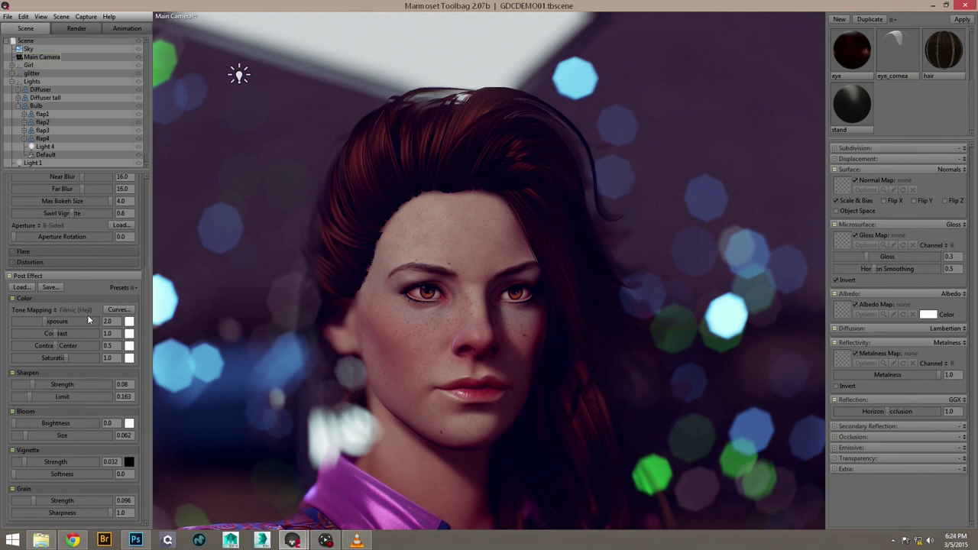
key("ctrl+d")
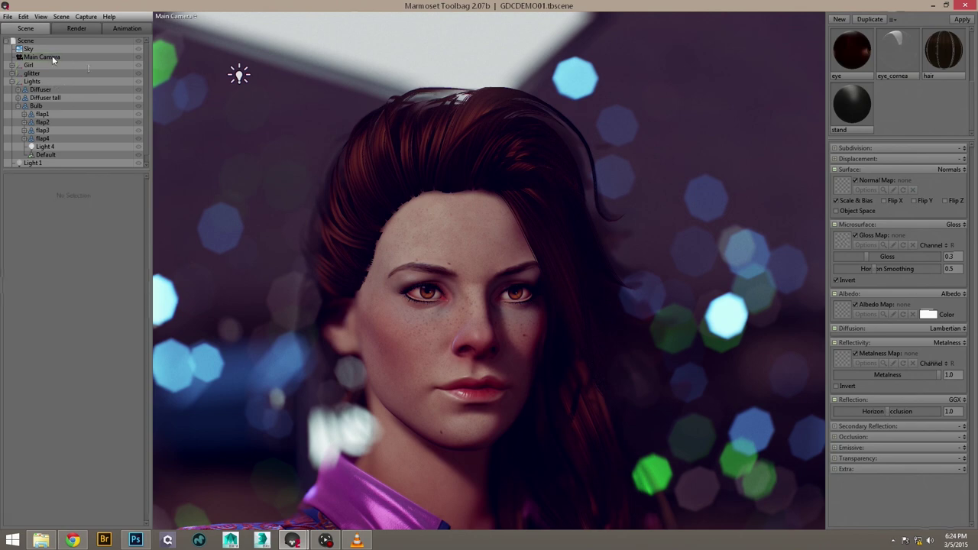
left_click(196, 16)
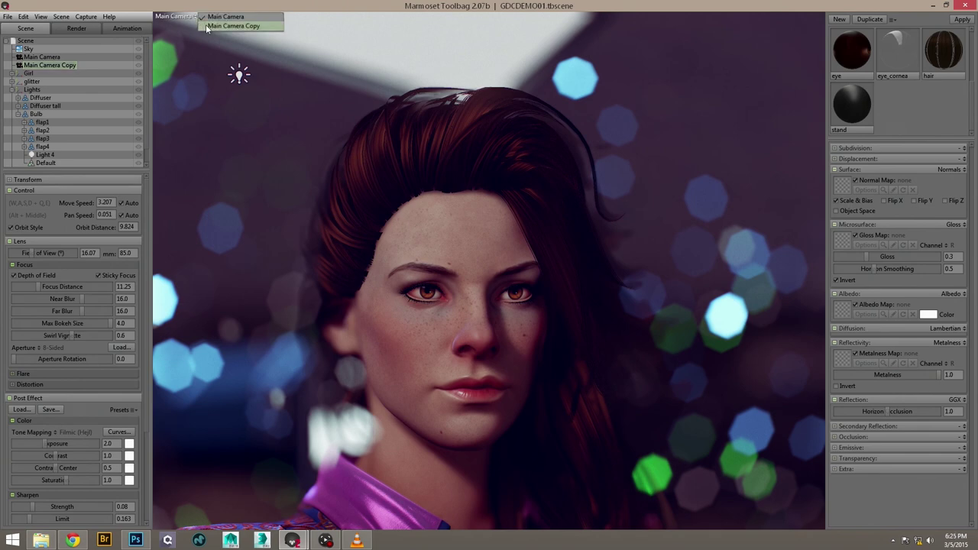
left_click(208, 25)
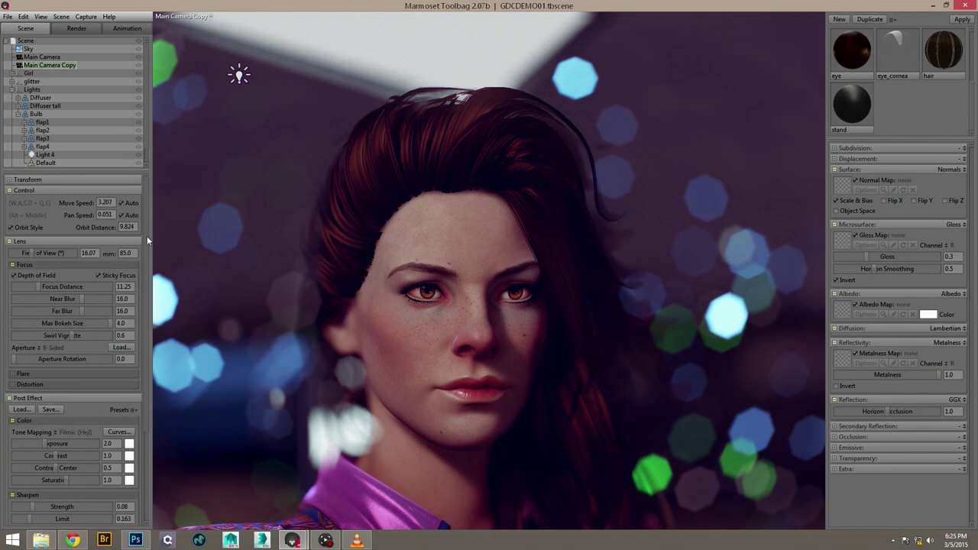
Clear the color curves of the camera copy and set its saturation to 0.0.
scroll(149, 240, "down", 1)
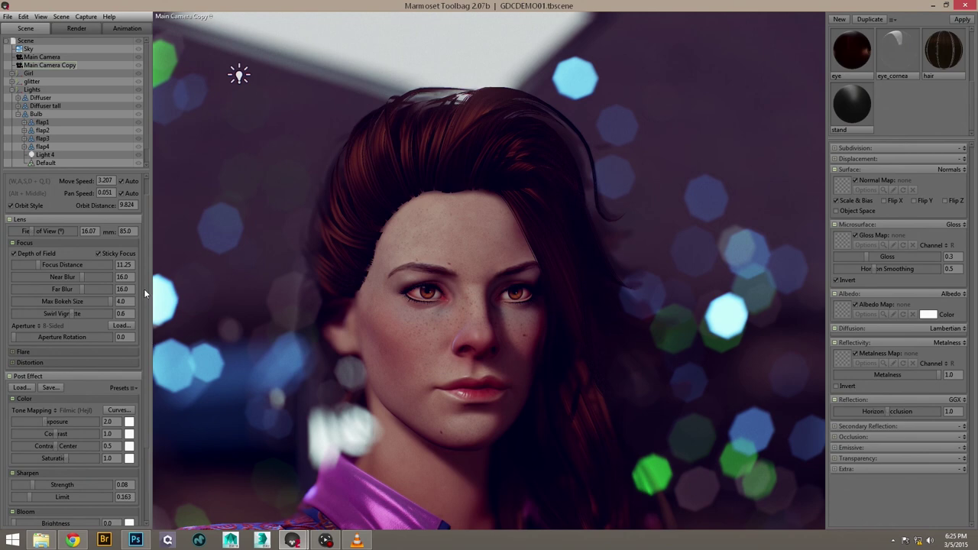
scroll(151, 318, "down", 2)
left_click(118, 363)
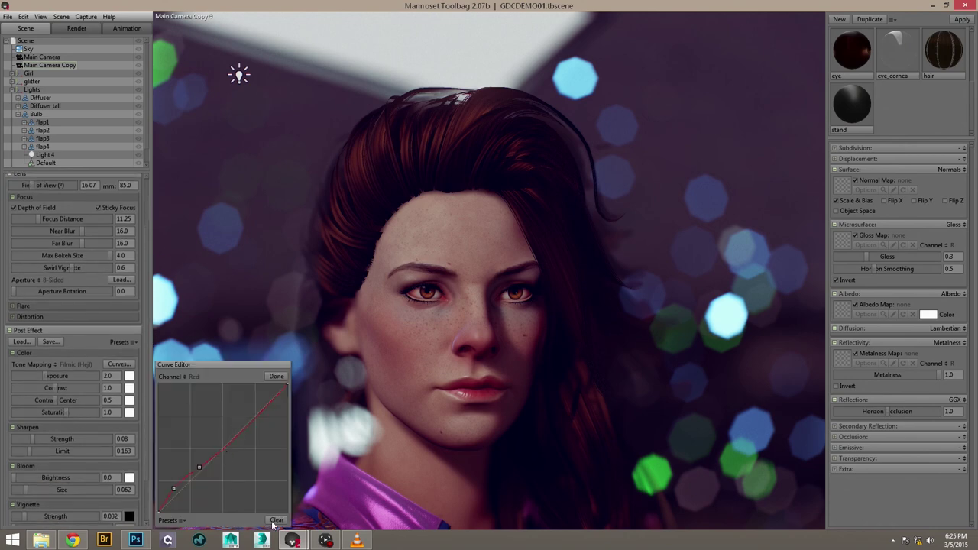
left_click(276, 376)
left_click_drag(63, 411, 13, 413)
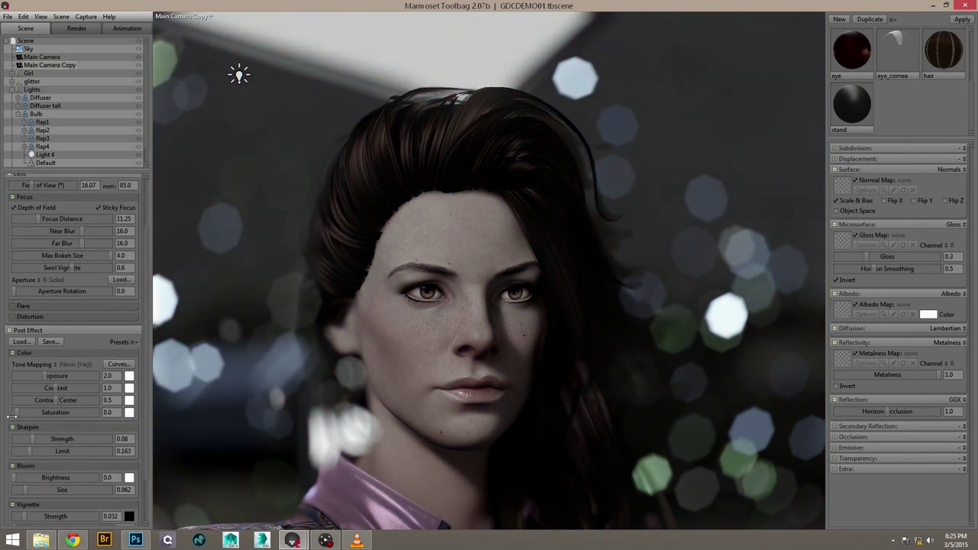
Raise the Red curve in the shadows and the Green curve in the lower midtones for a sepia tint.
left_click(127, 365)
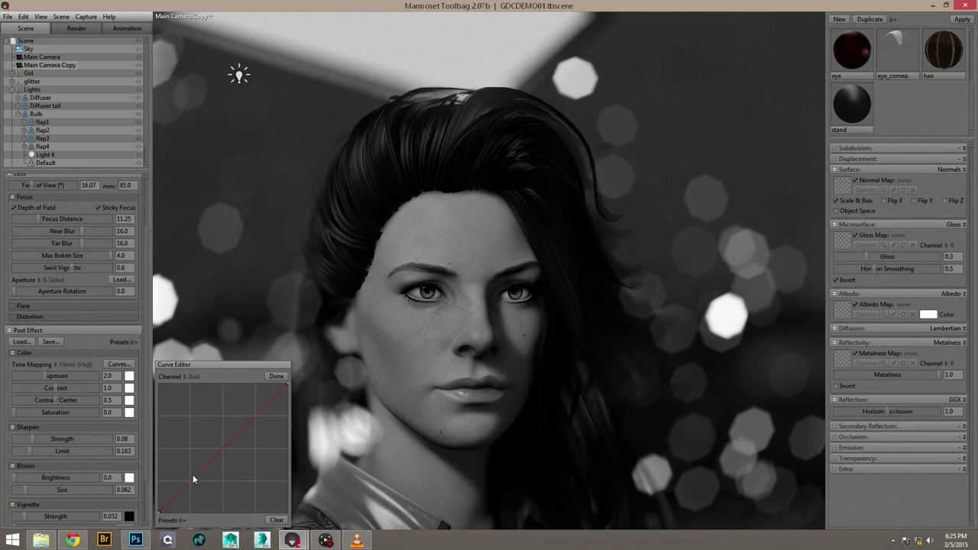
left_click_drag(193, 474, 190, 473)
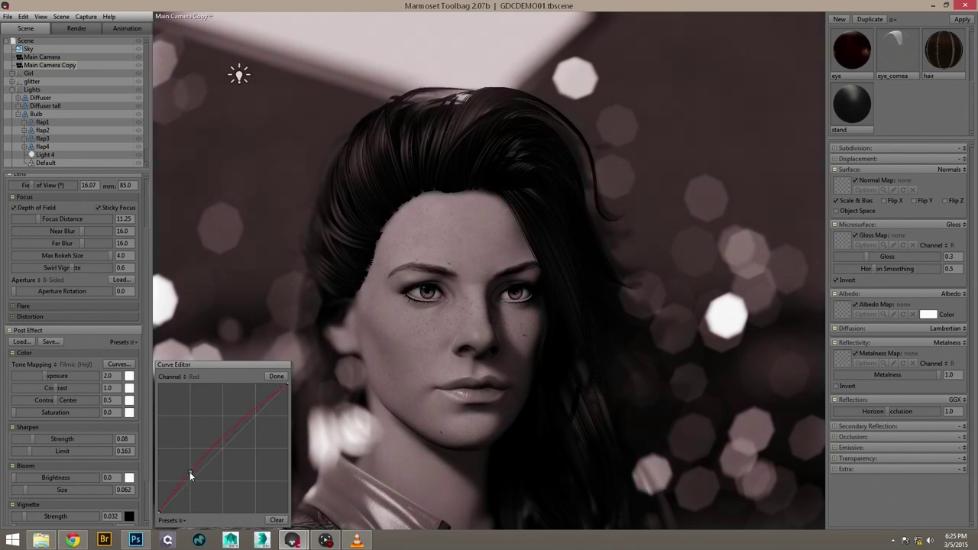
left_click(186, 376)
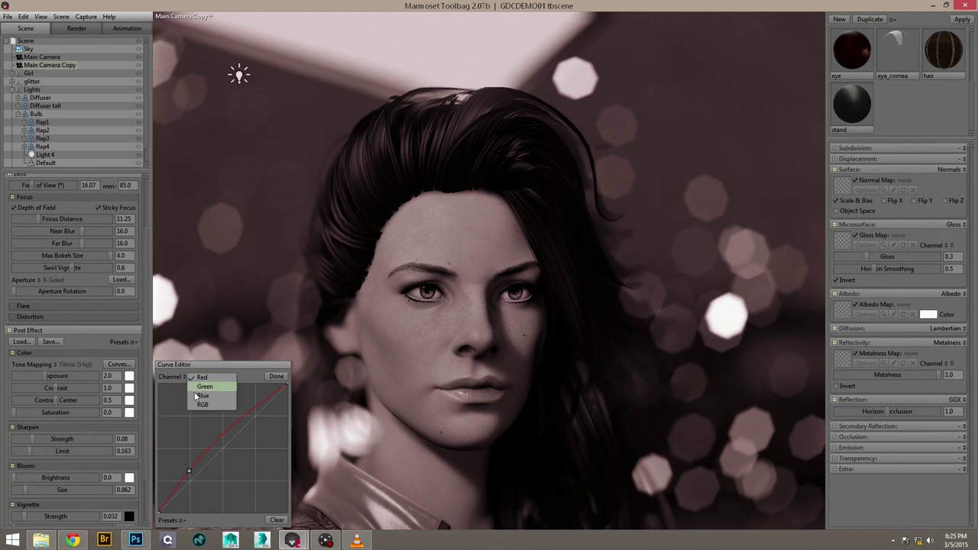
left_click(200, 385)
left_click_drag(210, 458, 210, 454)
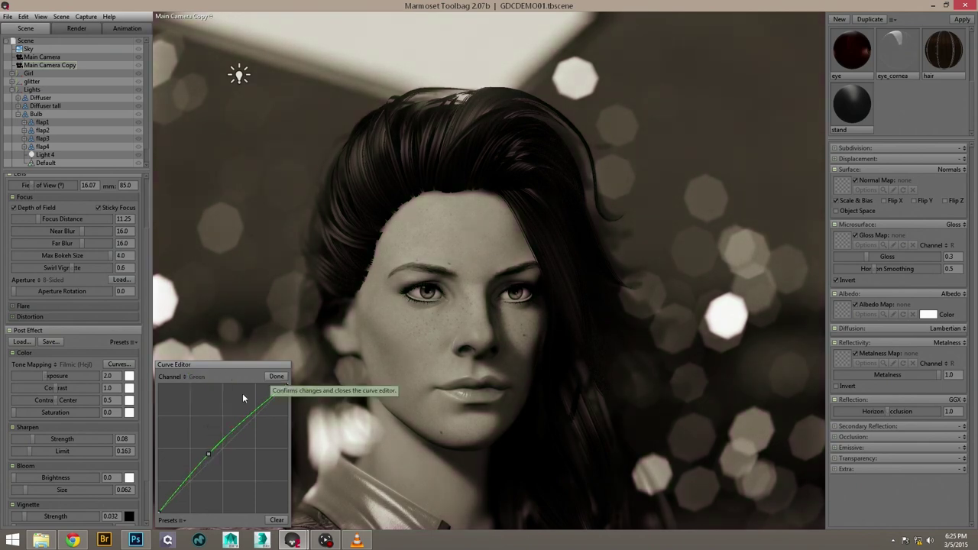
left_click(276, 376)
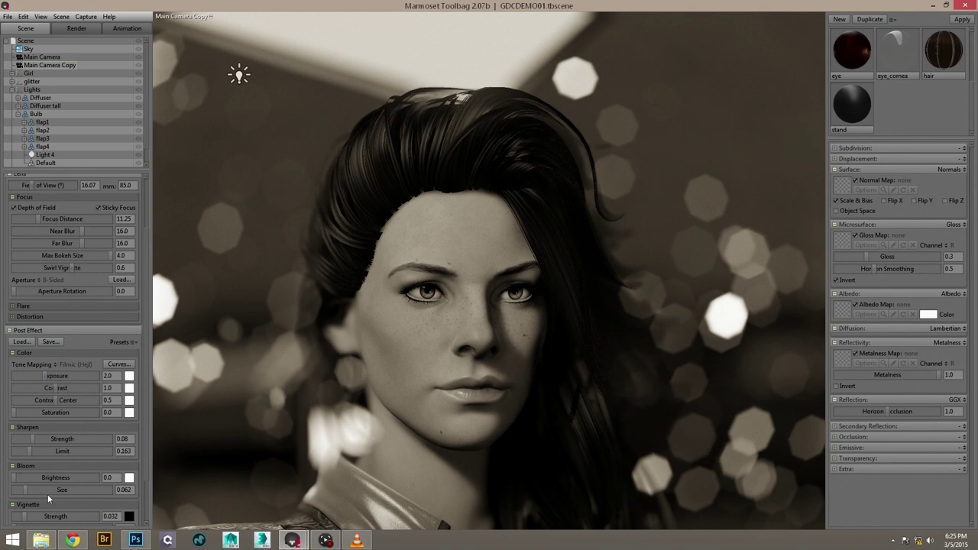
Set the camera copy's vignette strength to 0.575 with increased softness, and its grain strength to 0.268.
left_click_drag(23, 516, 59, 517)
scroll(79, 494, "down", 2)
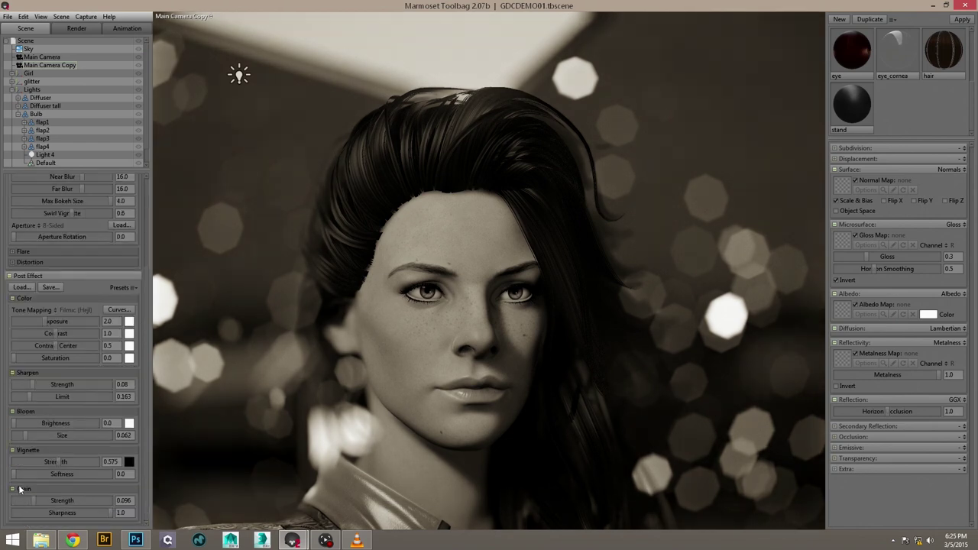
left_click_drag(13, 478, 54, 501)
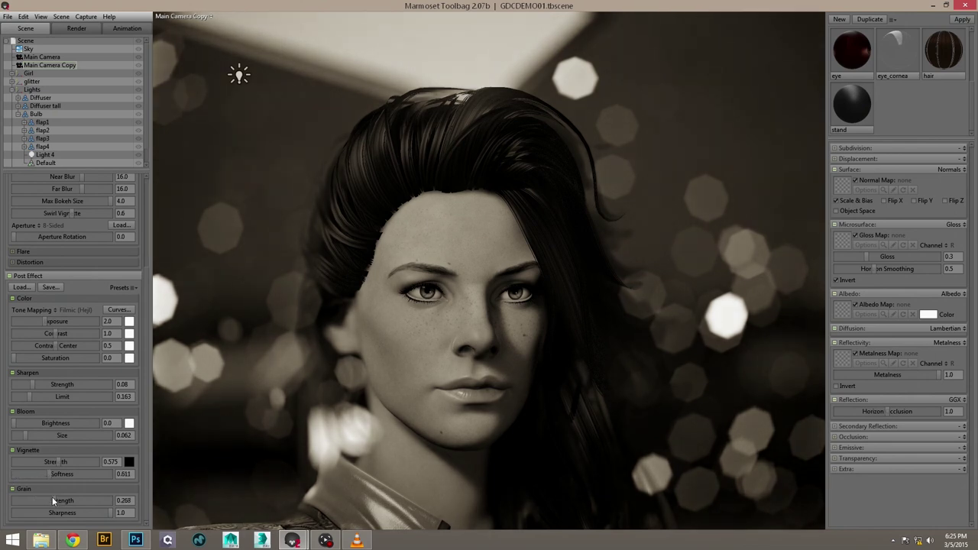